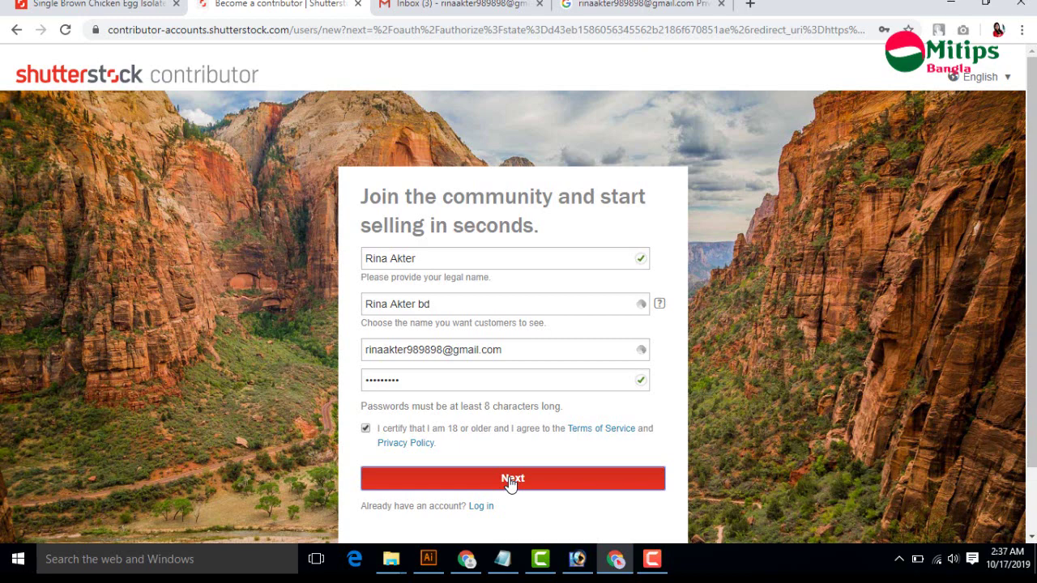
Step: Submit the completed contributor registration form and follow the verification link in the Shutterstock email in Gmail
click(510, 480)
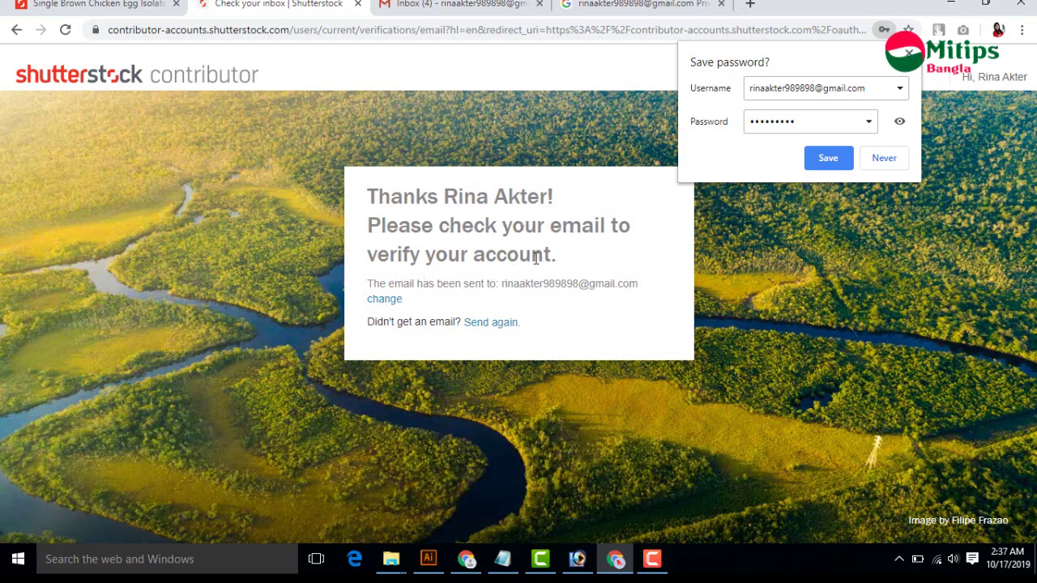
key(Escape)
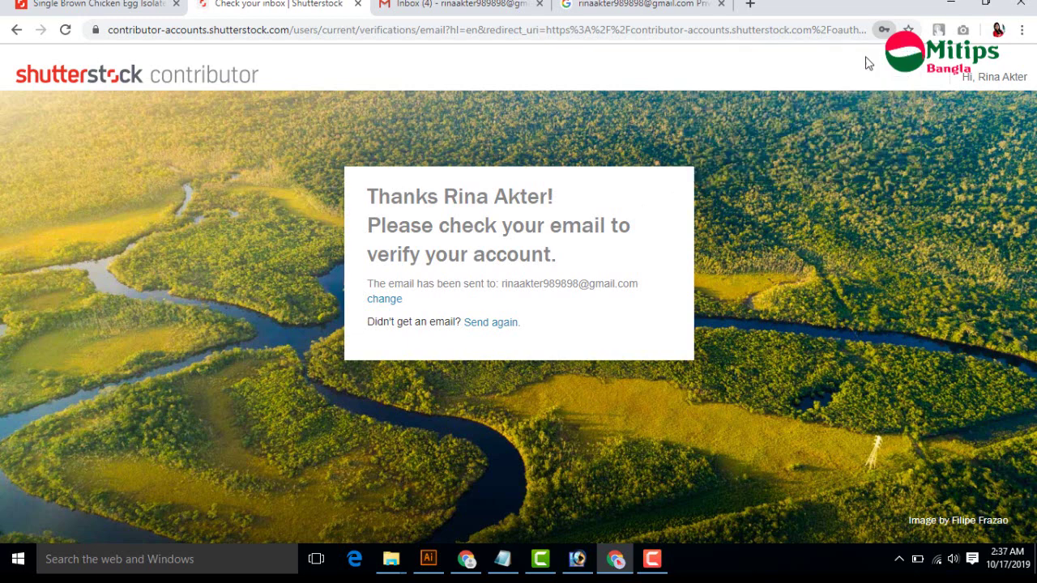
click(462, 9)
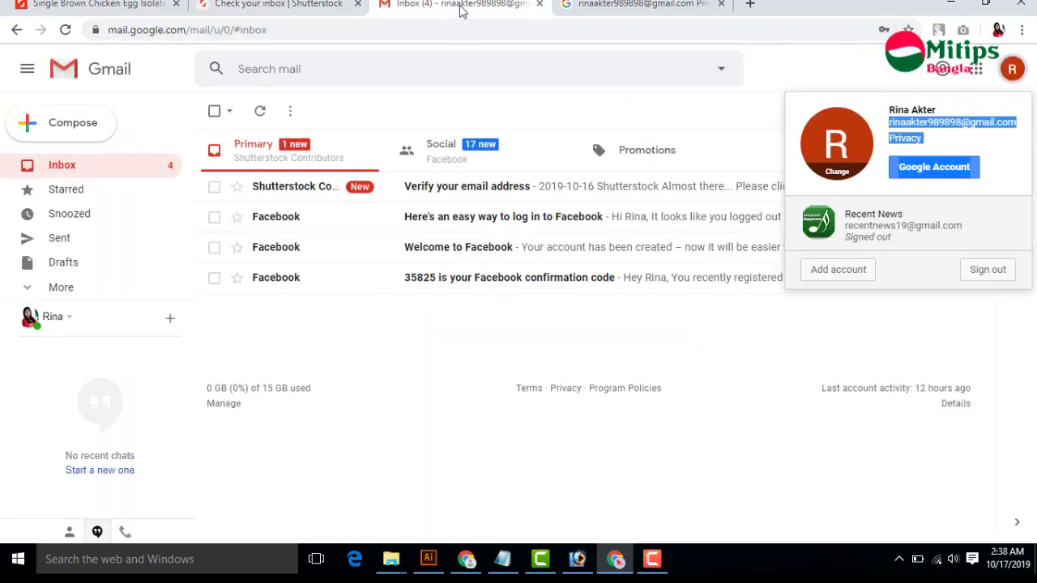
click(467, 190)
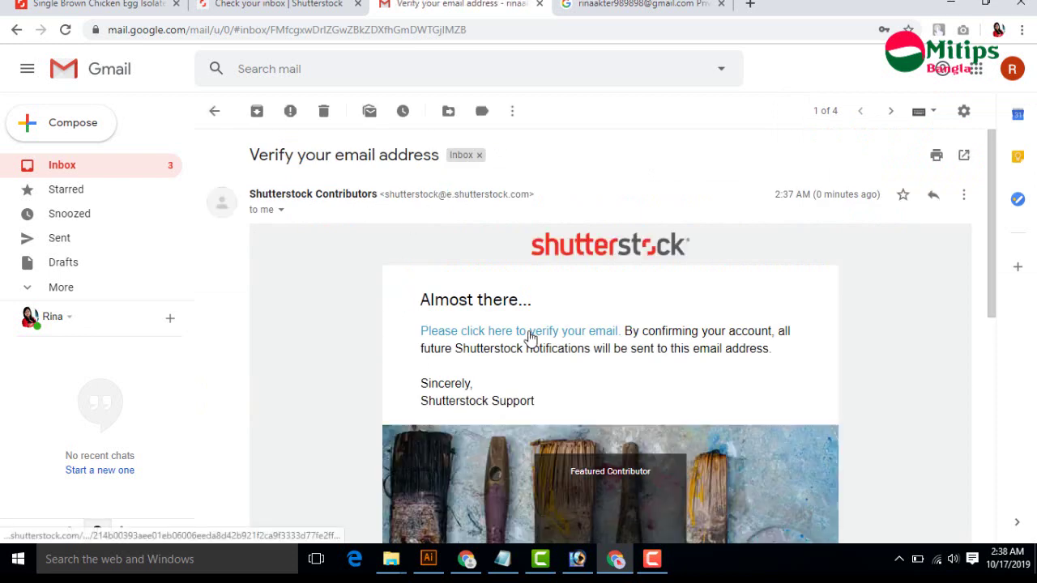
click(533, 337)
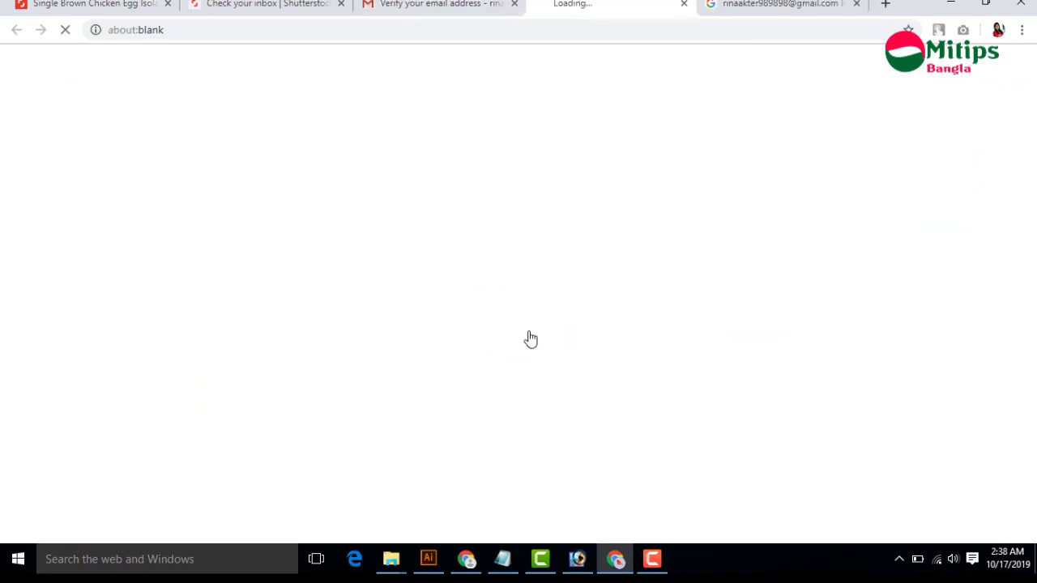
Step: Close the unneeded browser tab and continue from the email verification page to the address form
click(857, 4)
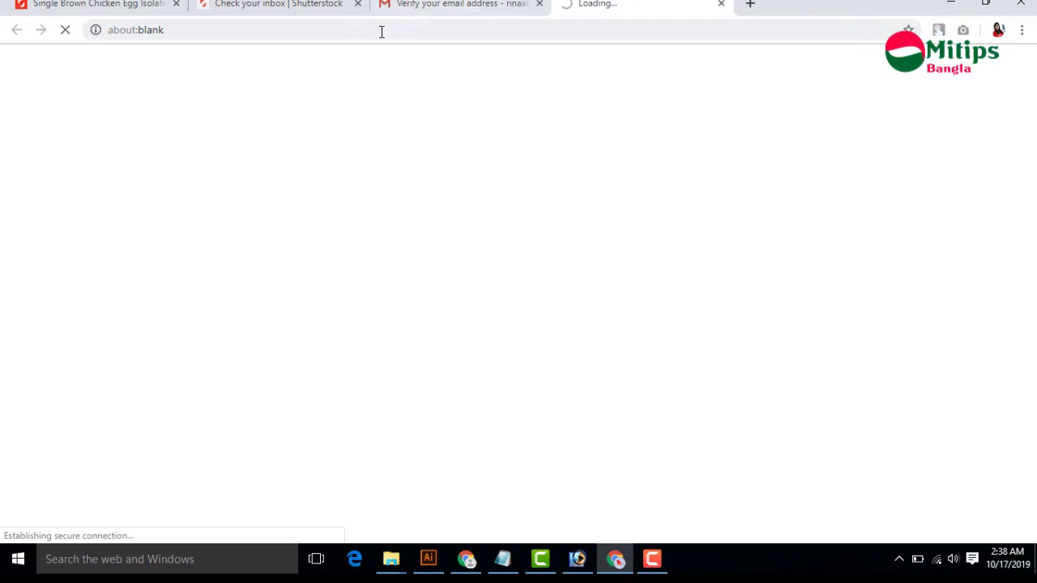
click(312, 14)
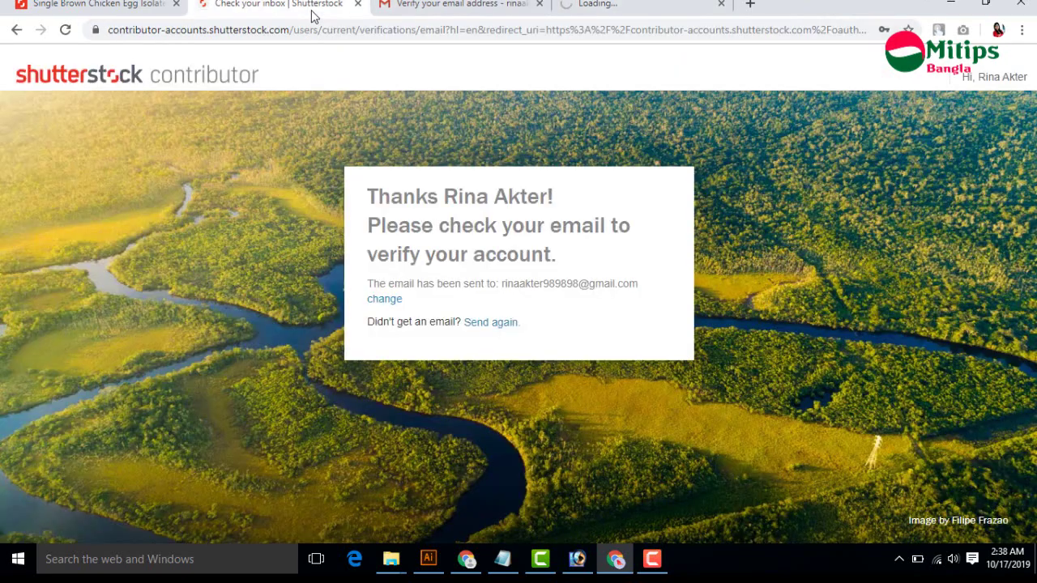
click(605, 8)
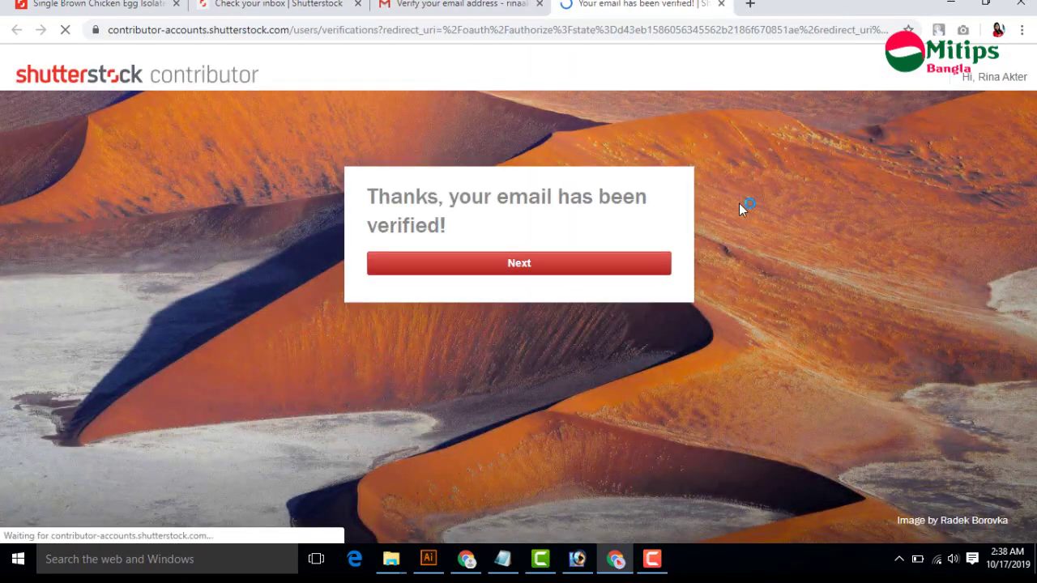
click(516, 265)
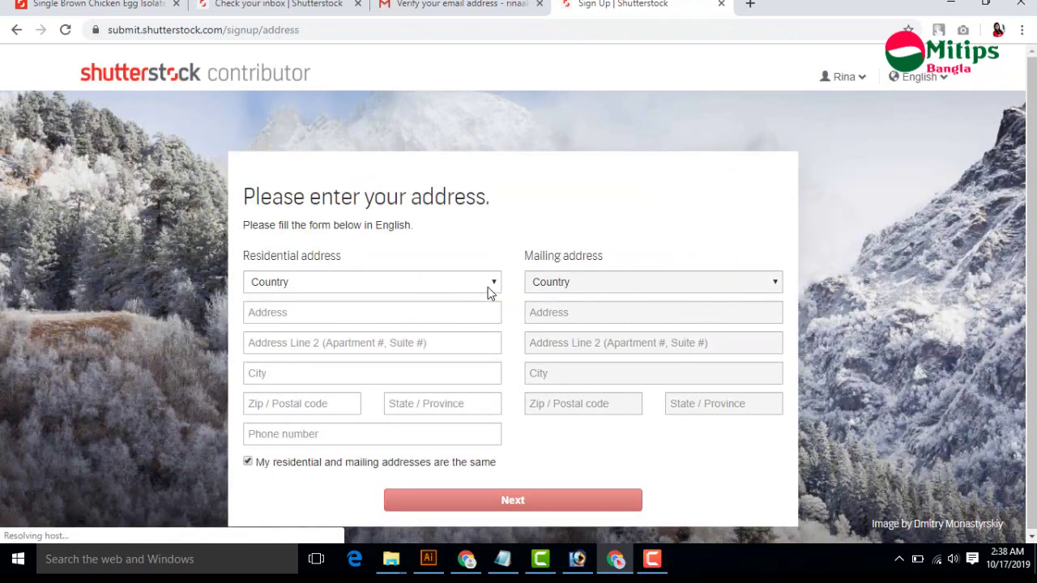
Step: Set the residential country to Bangladesh and fill in the street address, replacing the autofilled suggestion
click(496, 282)
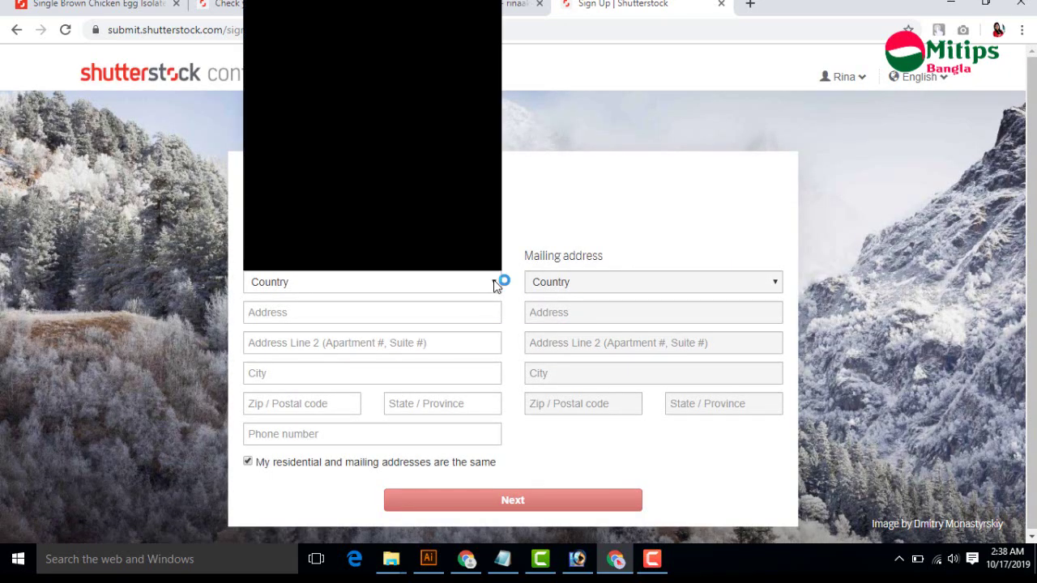
scroll(429, 257, down, 1)
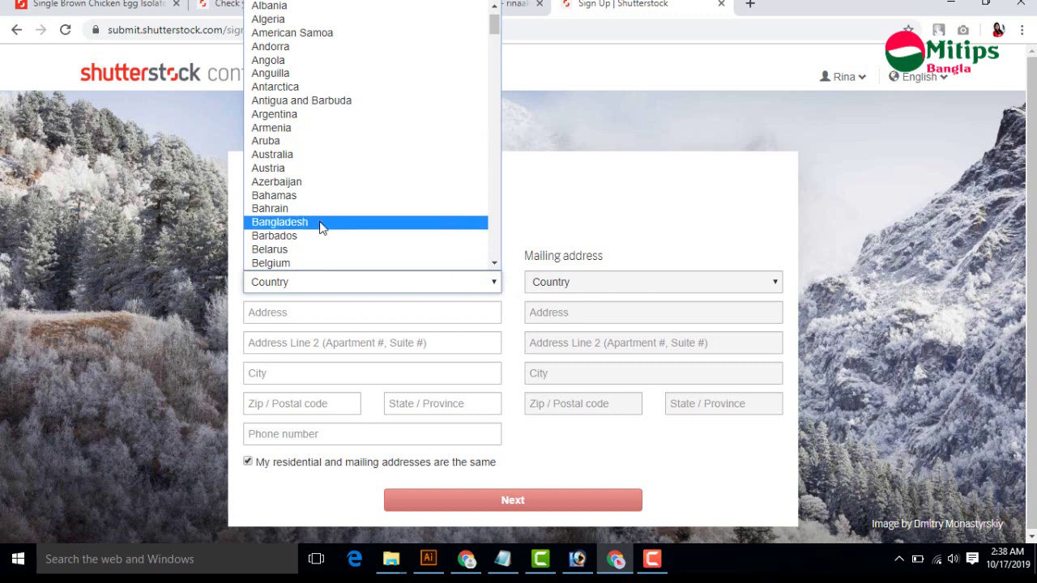
click(324, 225)
click(309, 312)
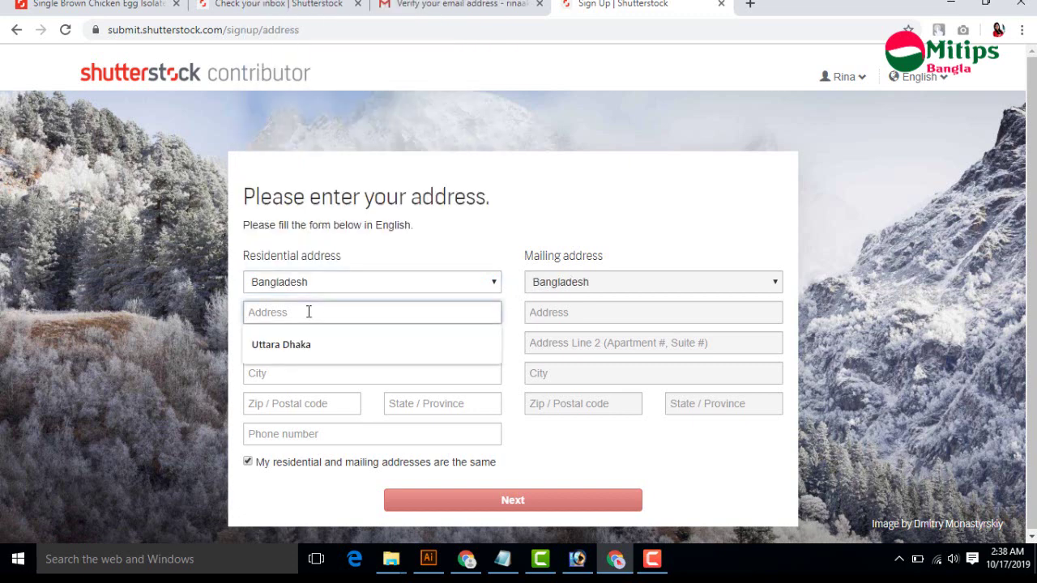
click(311, 343)
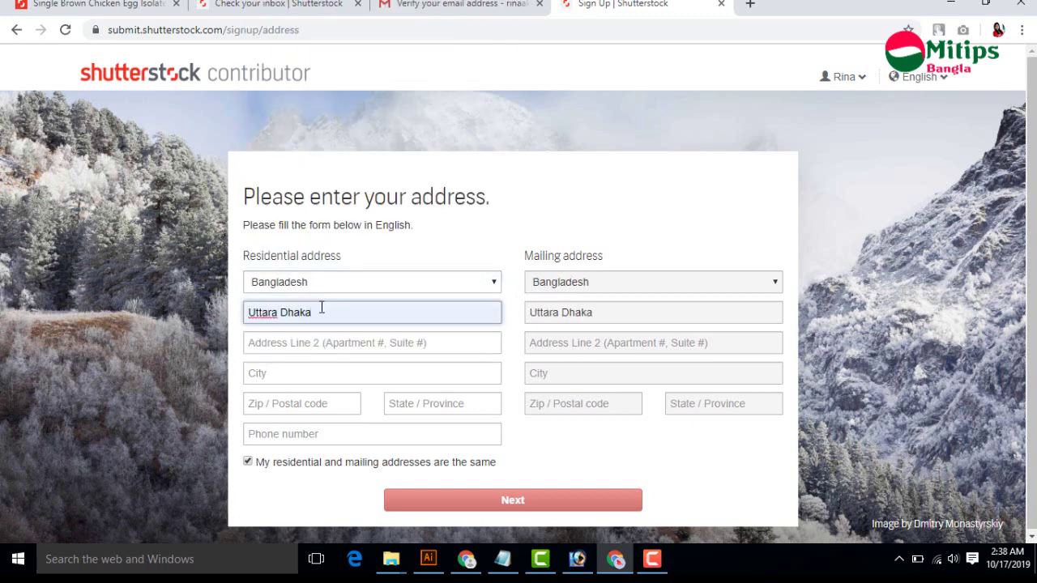
drag(321, 312, 230, 316)
text(M)
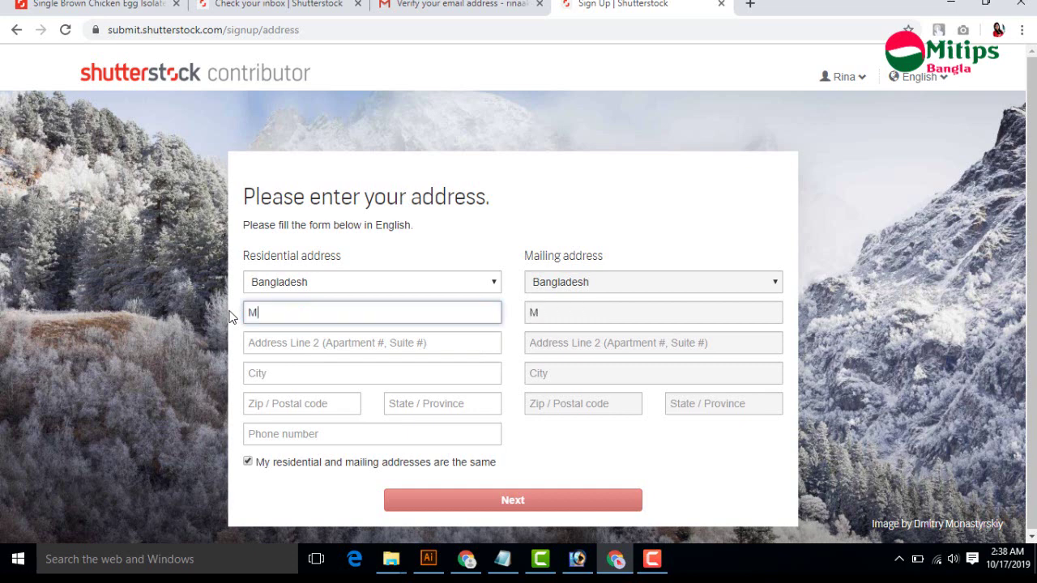
text(ipur Dhaka)
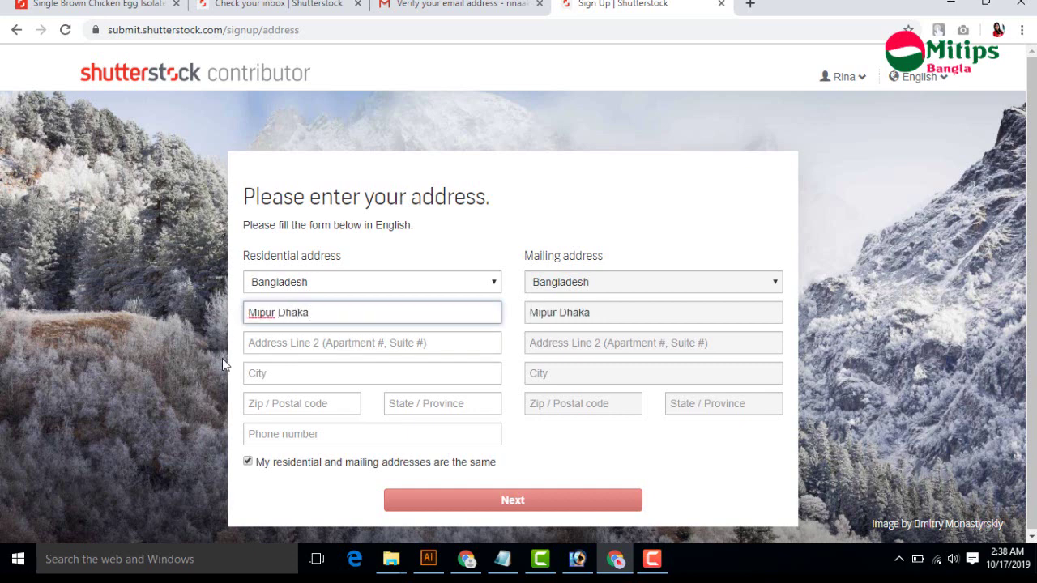
Step: Fill in the residential city, postal code and phone number, and submit the address form
click(283, 372)
text(Mirpur)
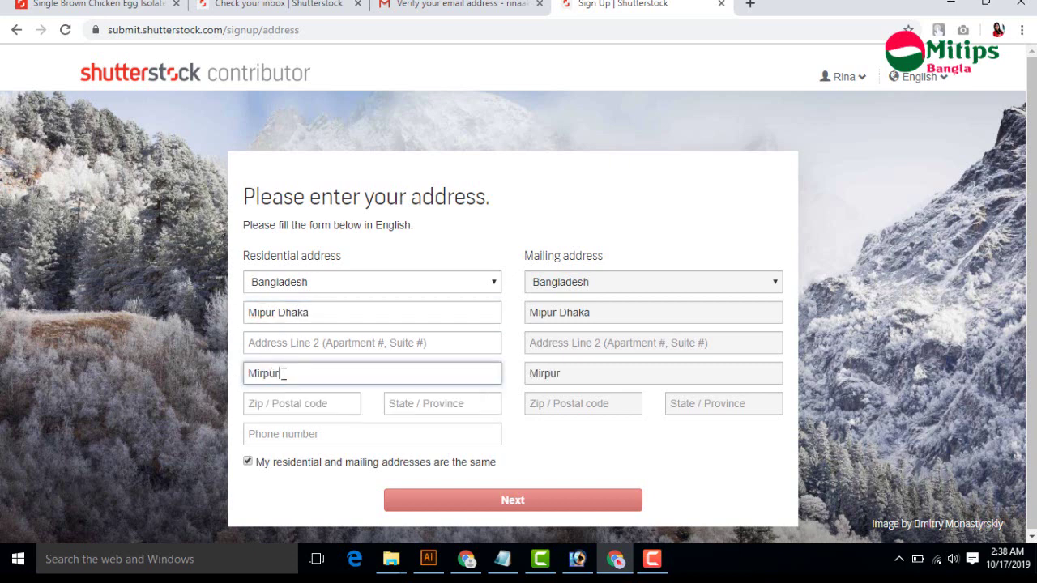
click(302, 403)
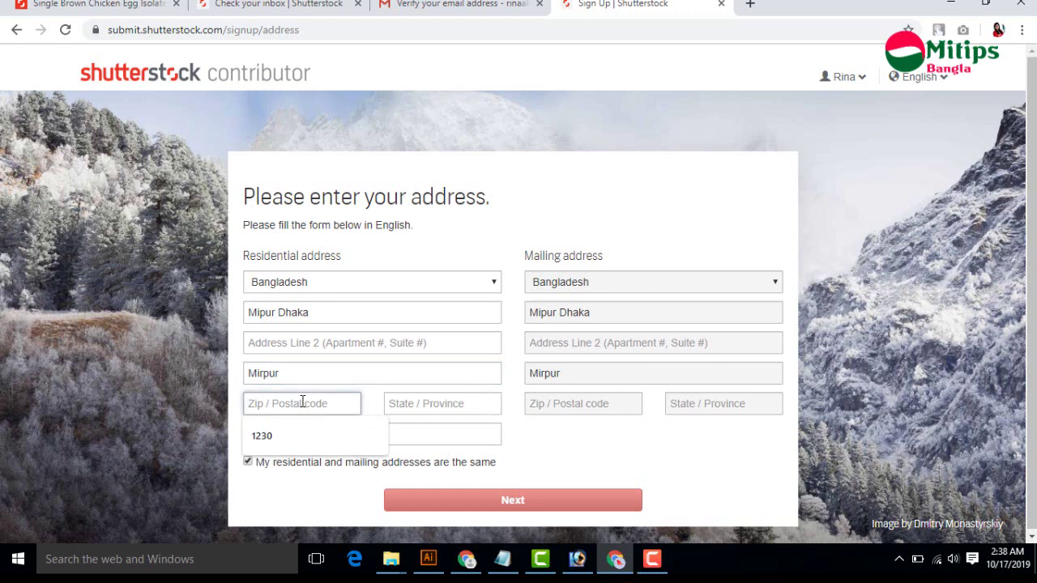
text(1216)
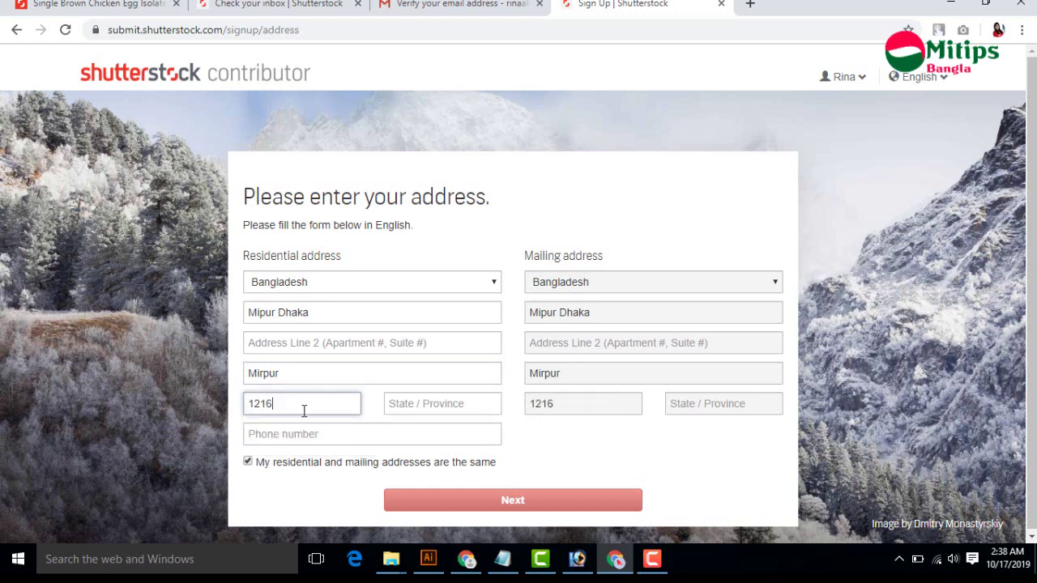
click(308, 428)
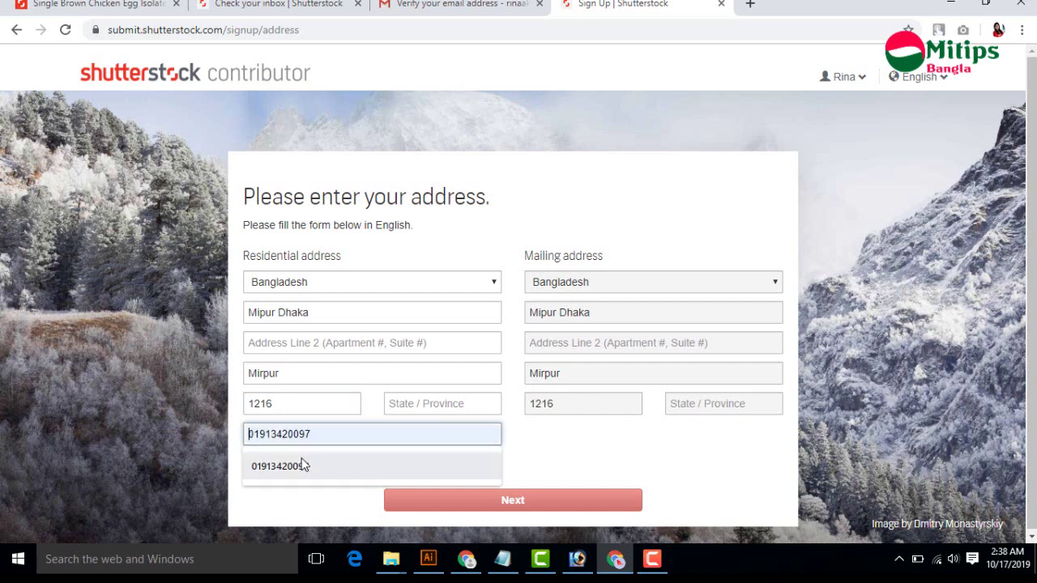
click(304, 463)
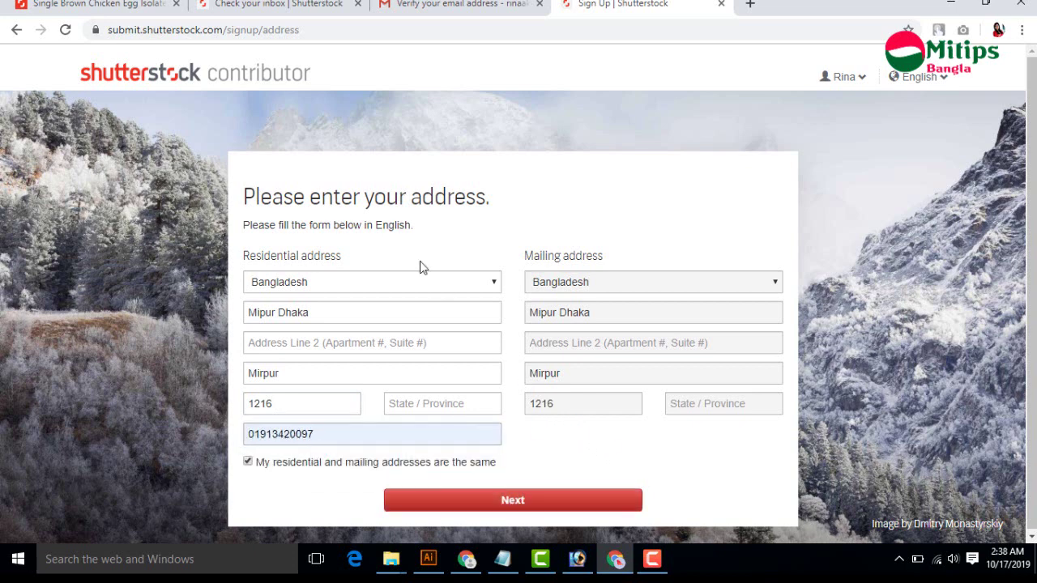
click(512, 501)
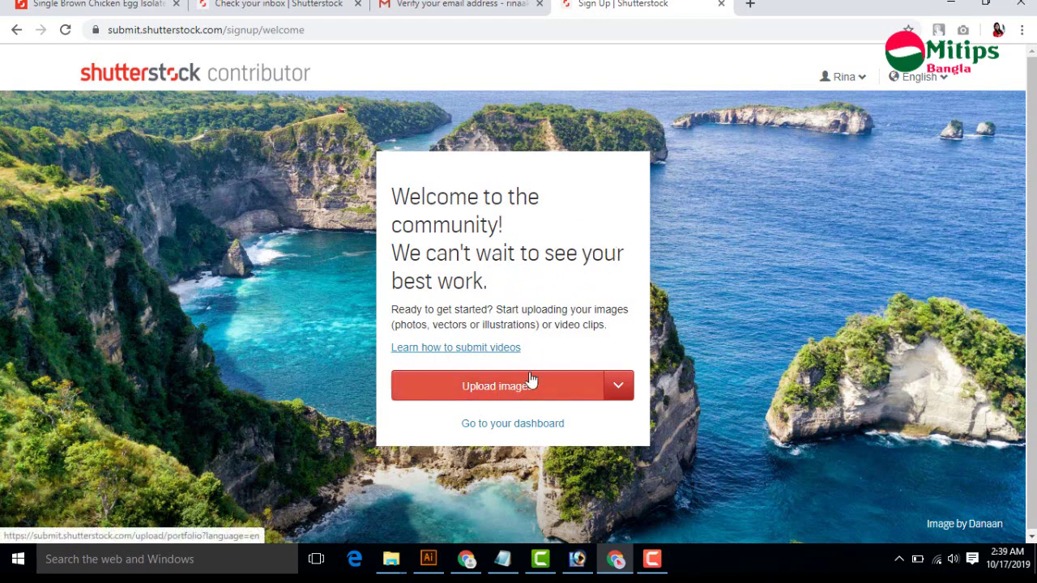
Step: Try to open the contributor dashboard from the welcome page and through the site logo
click(529, 426)
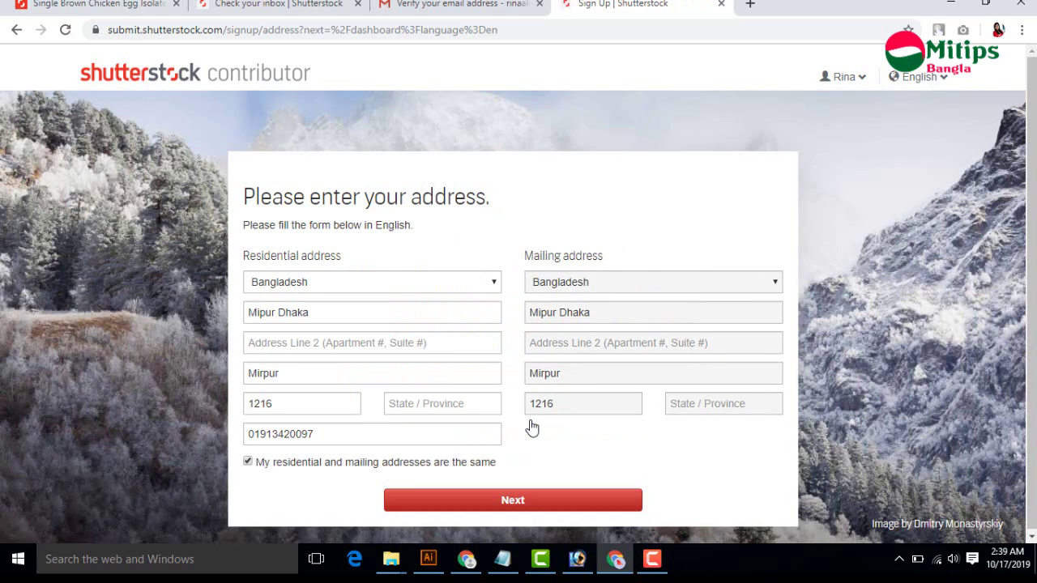
mouse_move(863, 89)
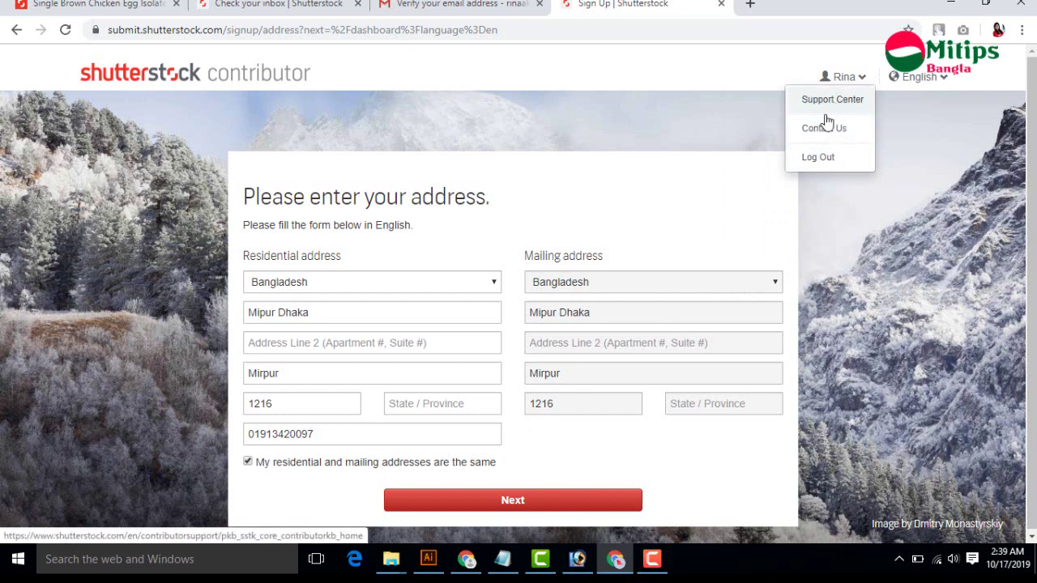
click(156, 77)
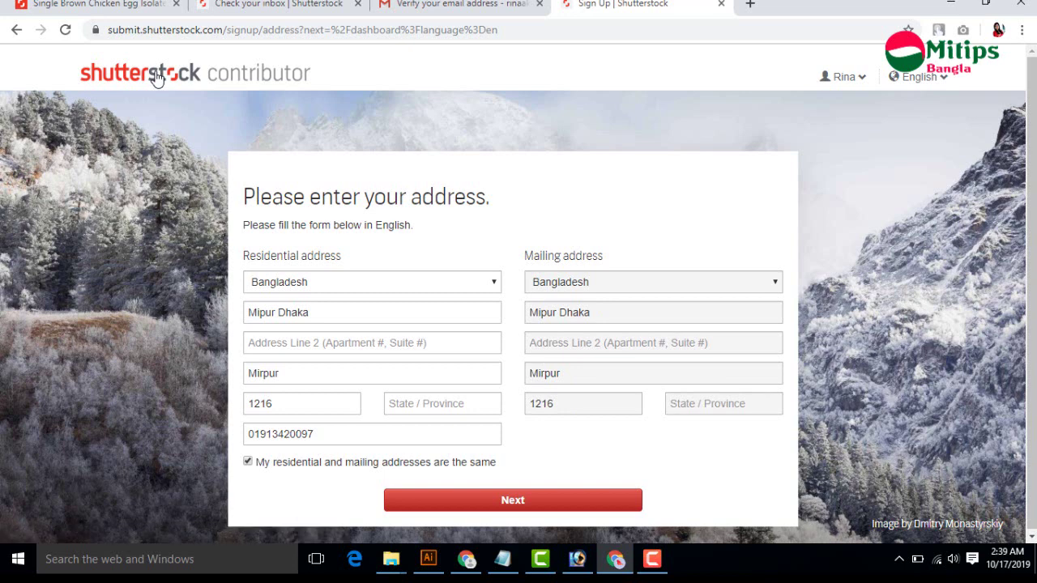
click(156, 76)
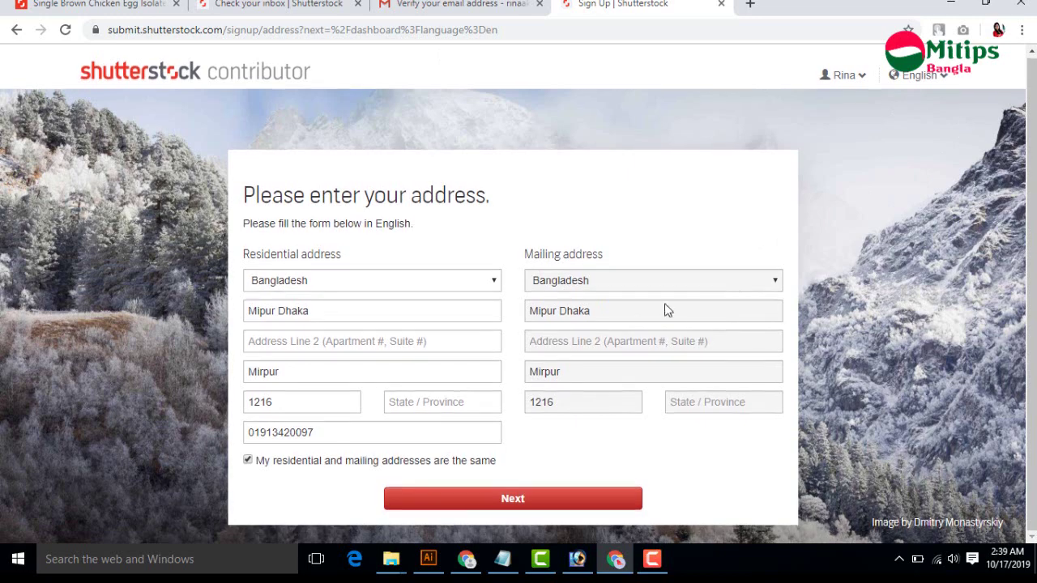
Step: Submit the address form again and try to open the image upload page from the welcome page
click(512, 503)
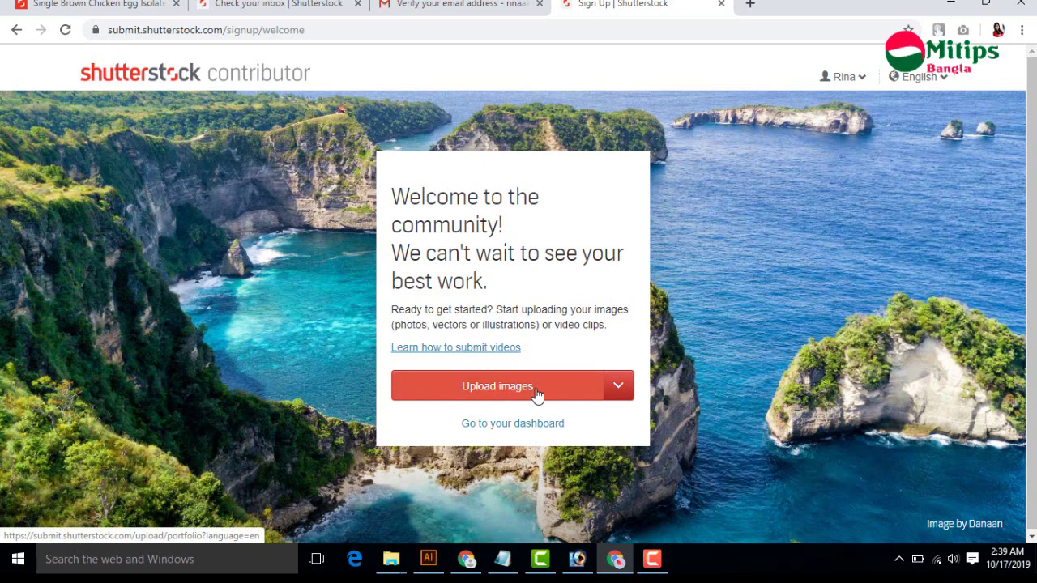
click(614, 393)
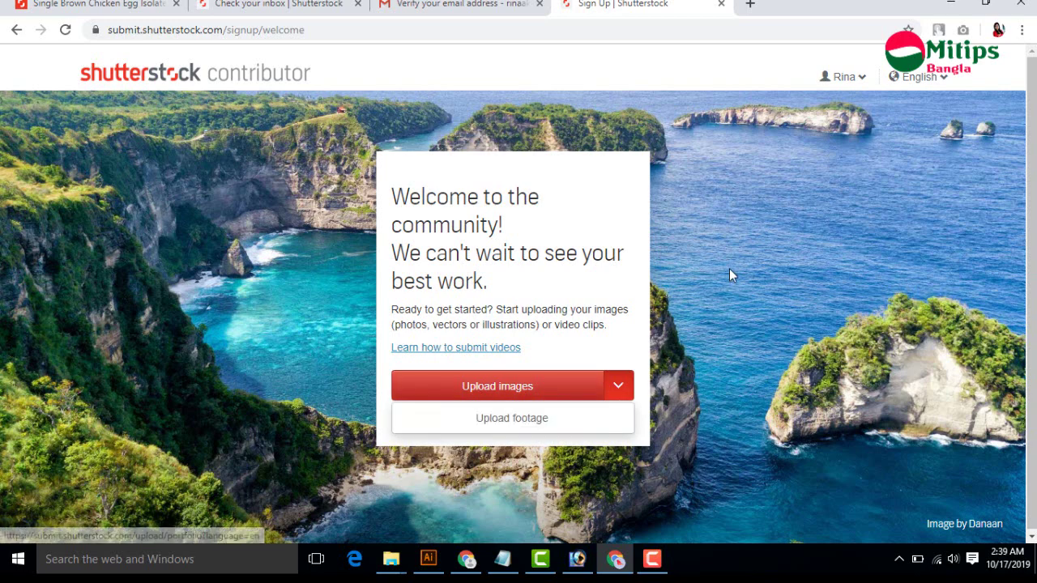
click(842, 76)
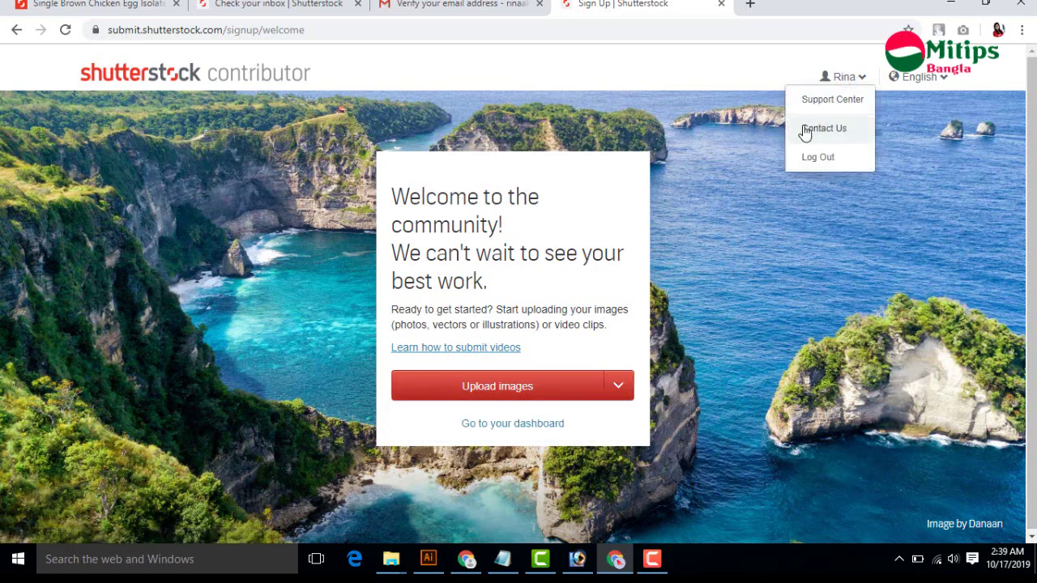
click(527, 389)
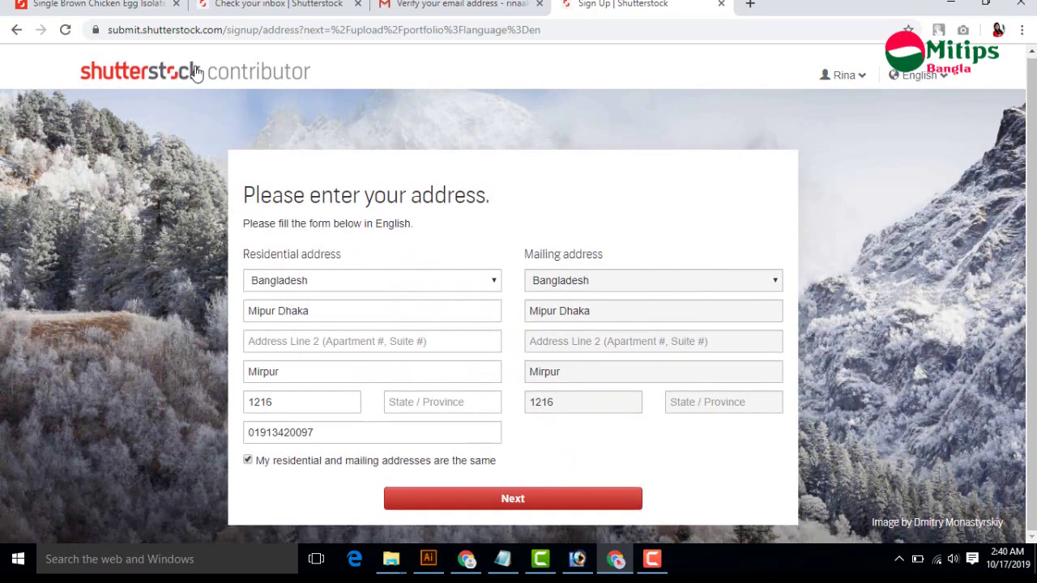
Step: Open the contributor dashboard and review the profile strength and the earnings summary
click(197, 71)
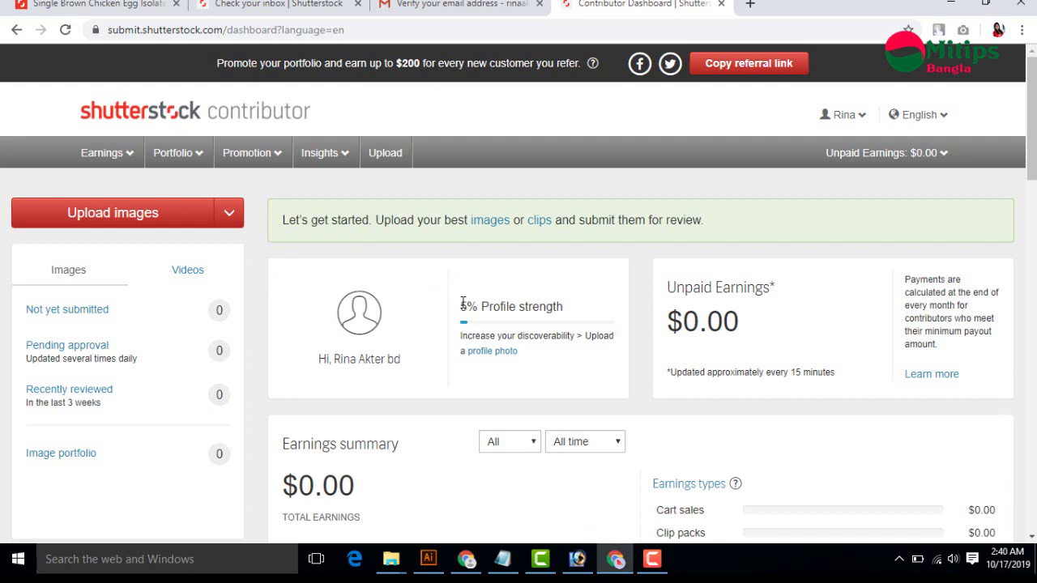
double_click(468, 305)
drag(470, 305, 479, 304)
scroll(480, 281, down, 2)
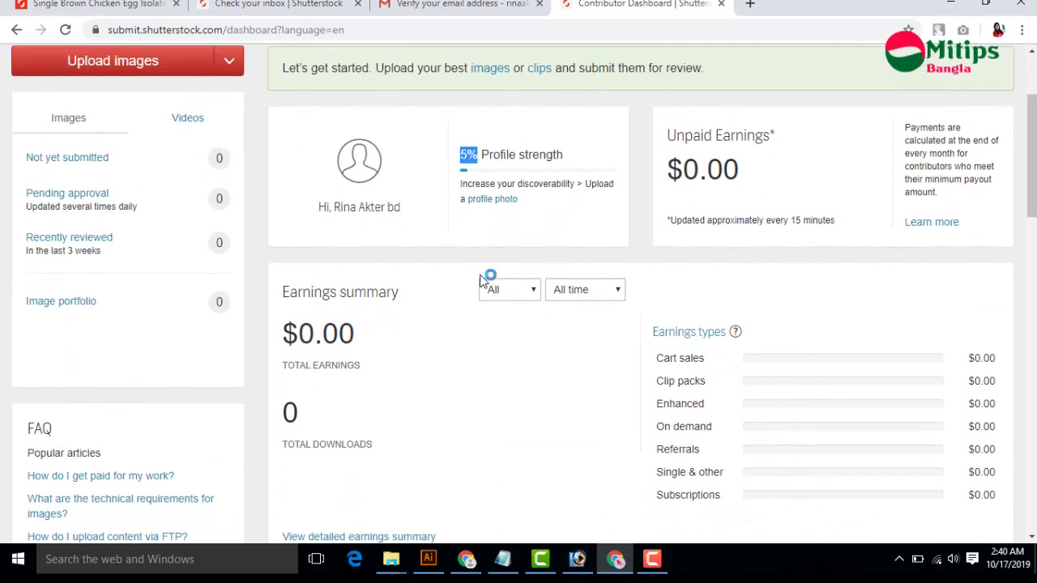
scroll(479, 280, up, 2)
Step: Open the page for personalizing the portfolio and add Photographer as the contributor type
click(852, 118)
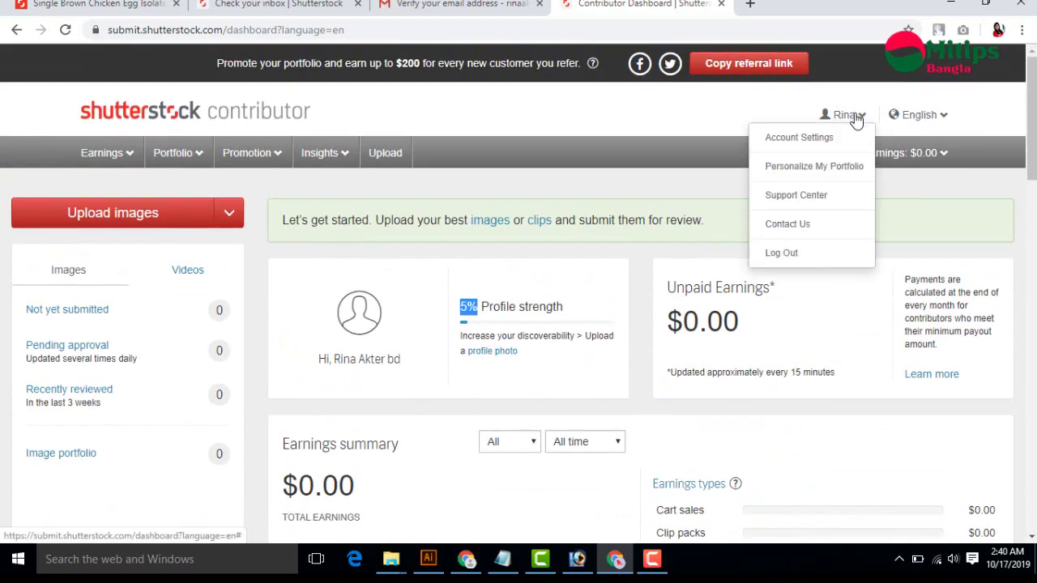
click(801, 168)
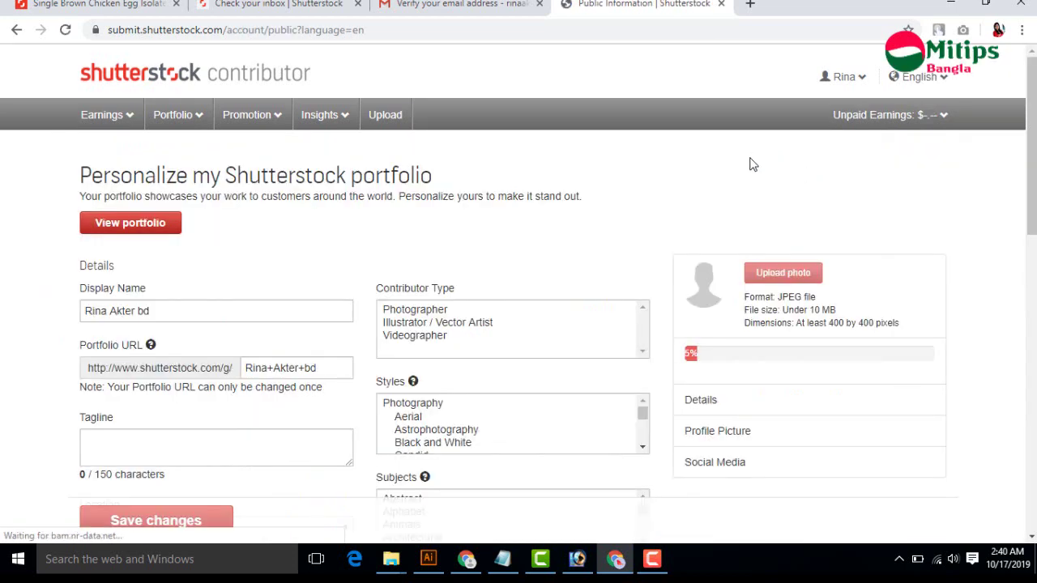
scroll(521, 178, down, 2)
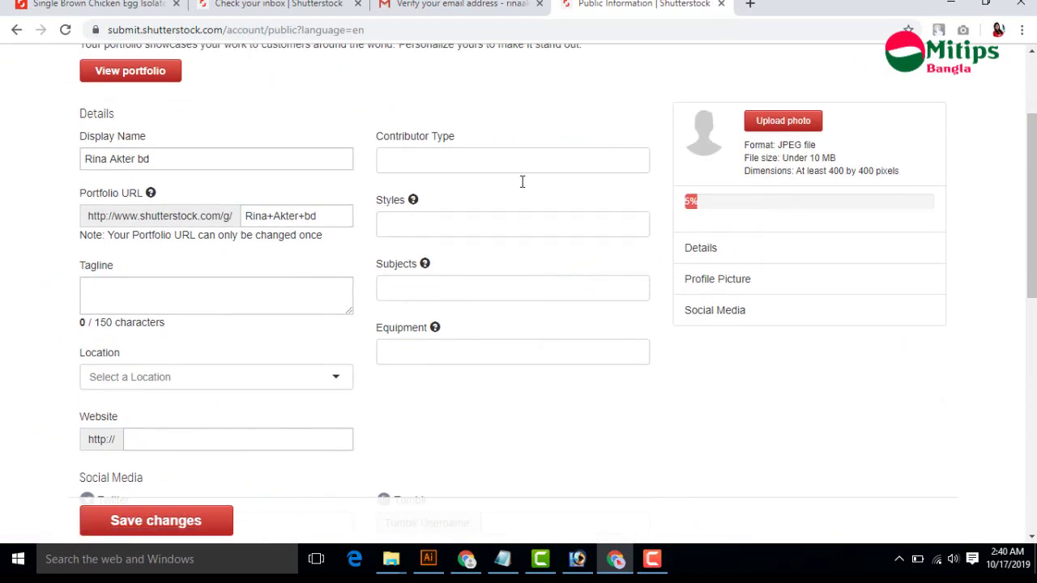
click(404, 161)
click(416, 189)
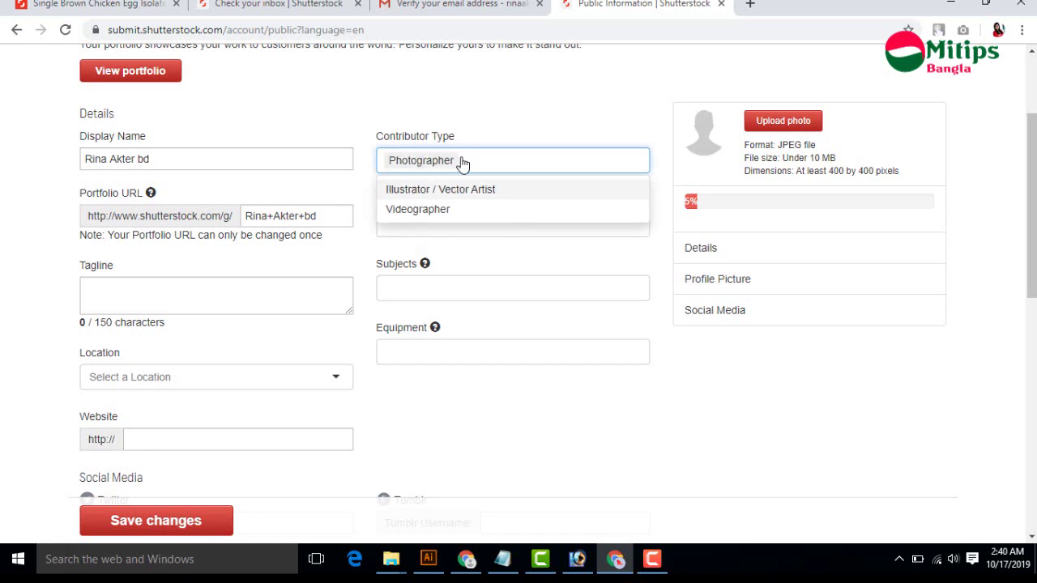
Step: Add Illustrator / Vector Artist and Videographer as further contributor types
click(458, 190)
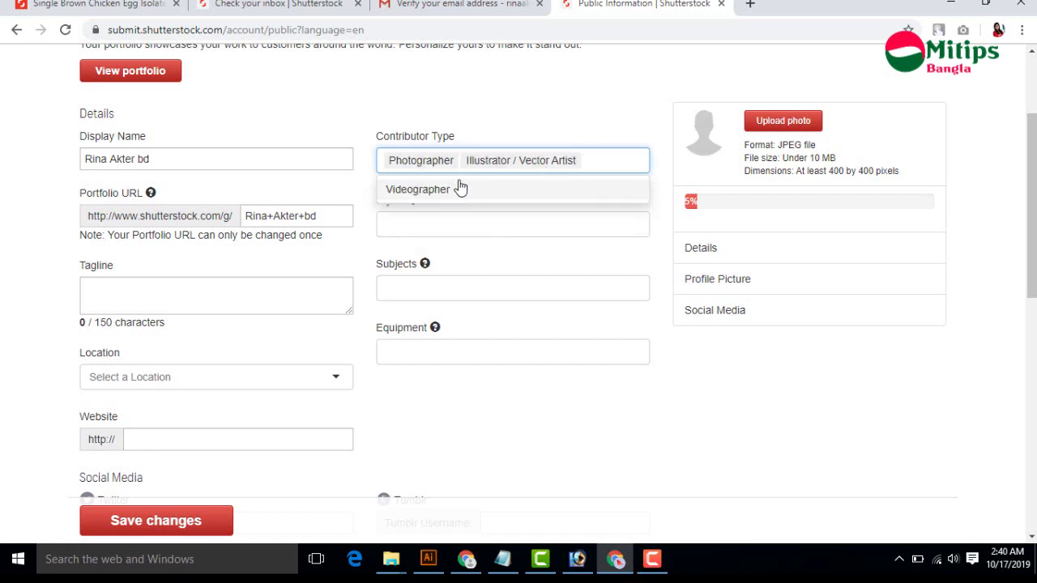
click(536, 193)
Step: Choose Astrophotography and Nature as the portfolio styles
click(434, 237)
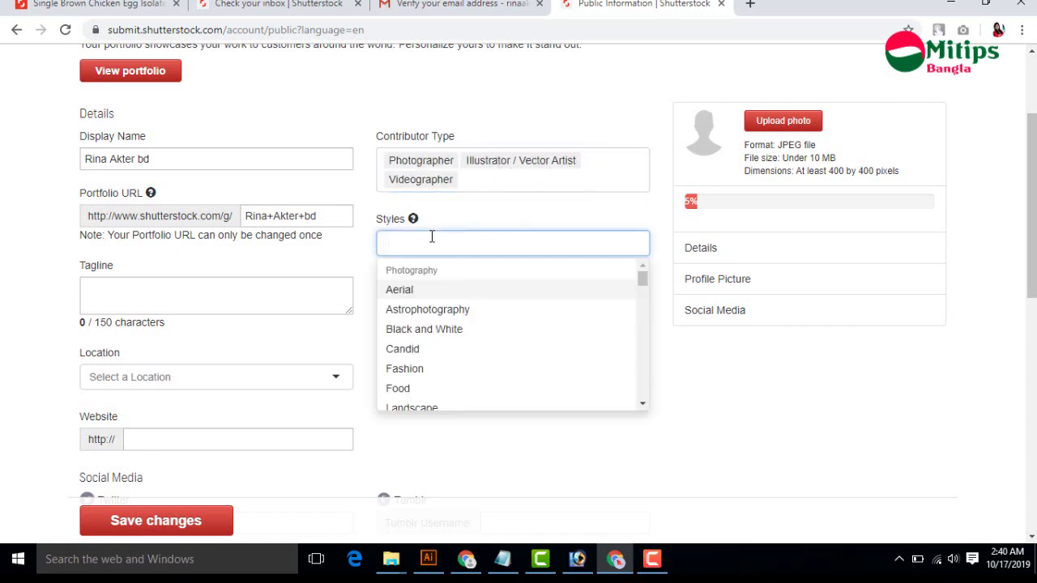
click(420, 271)
click(437, 237)
click(425, 271)
click(426, 241)
click(435, 314)
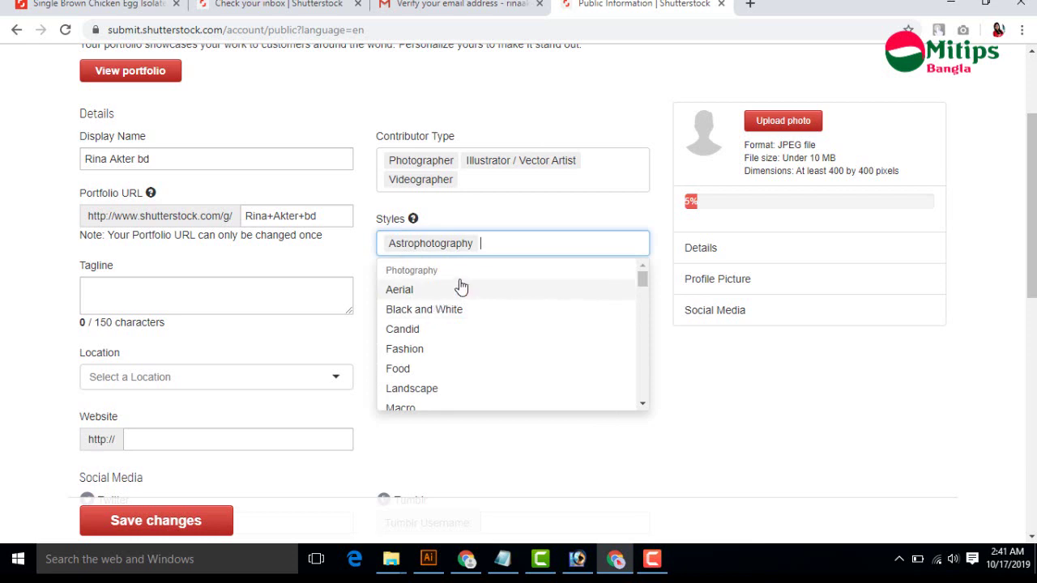
scroll(429, 353, down, 1)
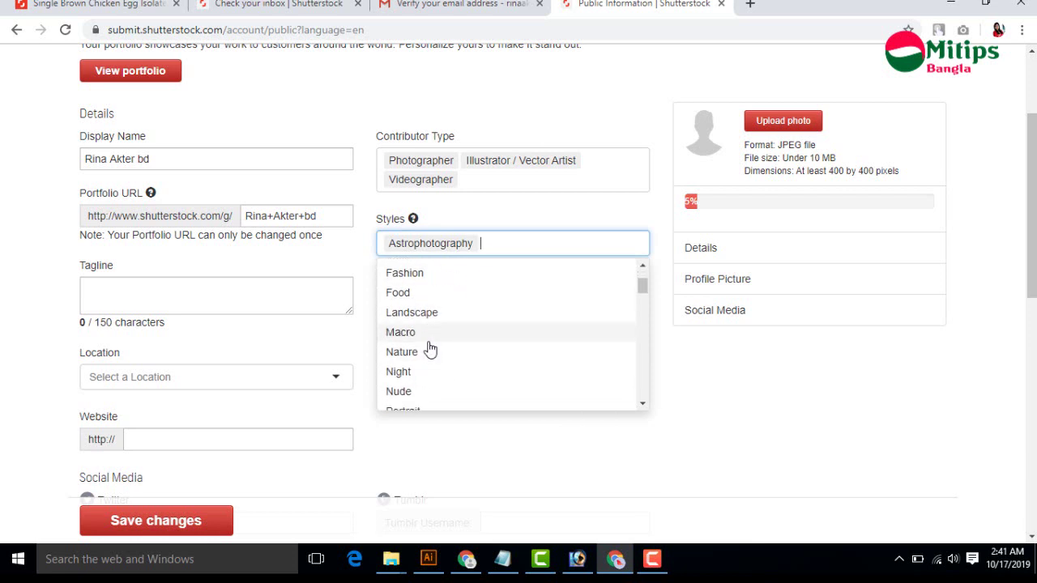
click(426, 357)
scroll(590, 320, down, 1)
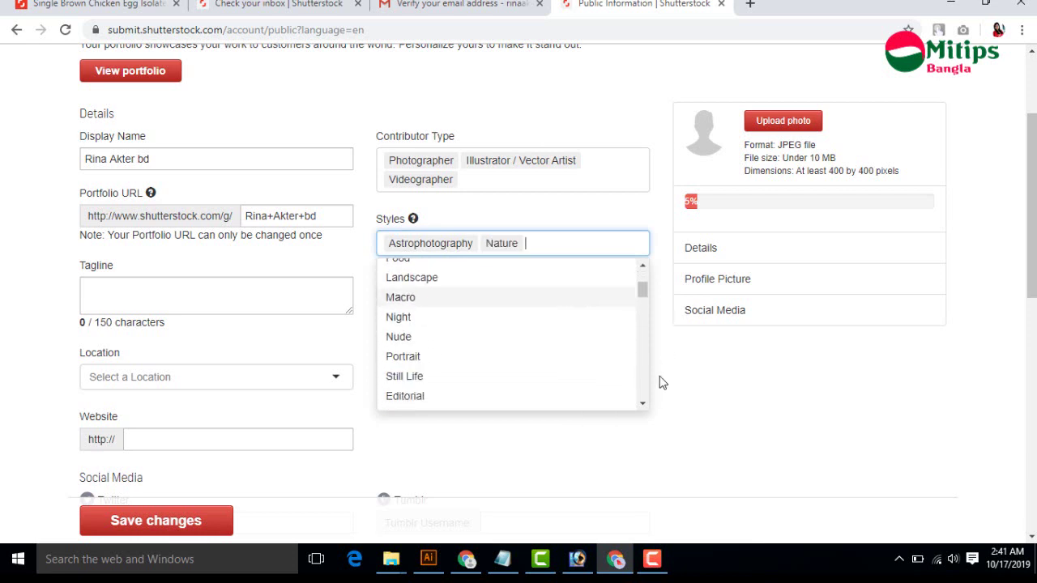
click(663, 380)
Step: Choose Abstract as the portfolio subject
click(473, 306)
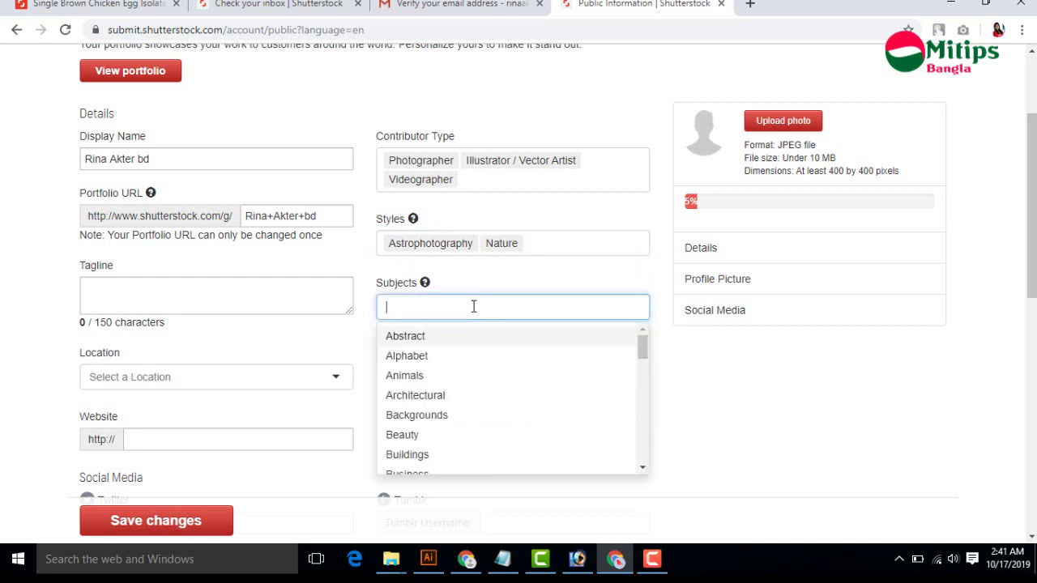
click(435, 337)
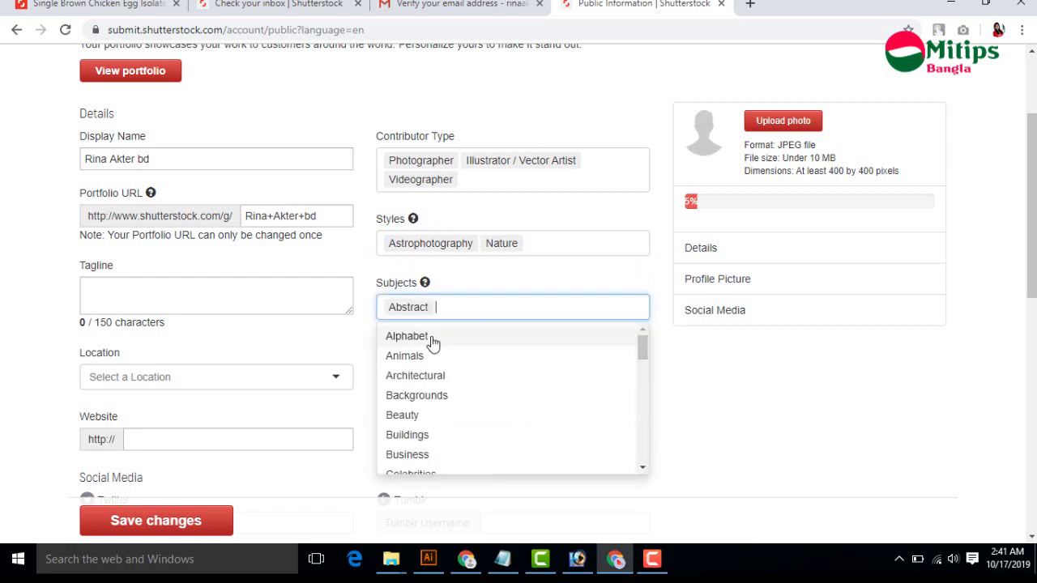
click(679, 384)
Step: Add "adobe Photoshop" as the equipment entry
click(465, 369)
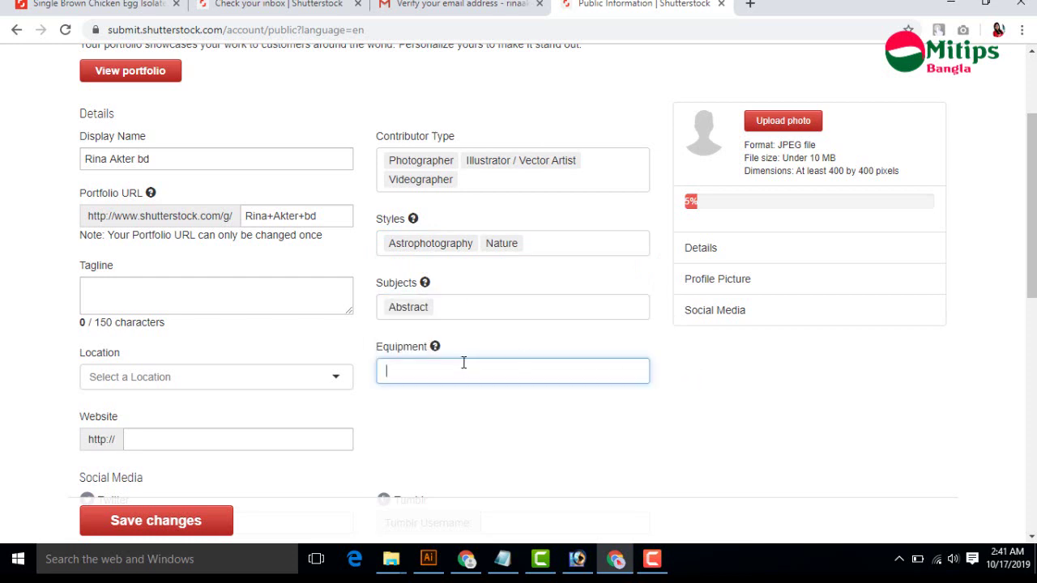
text(abobe)
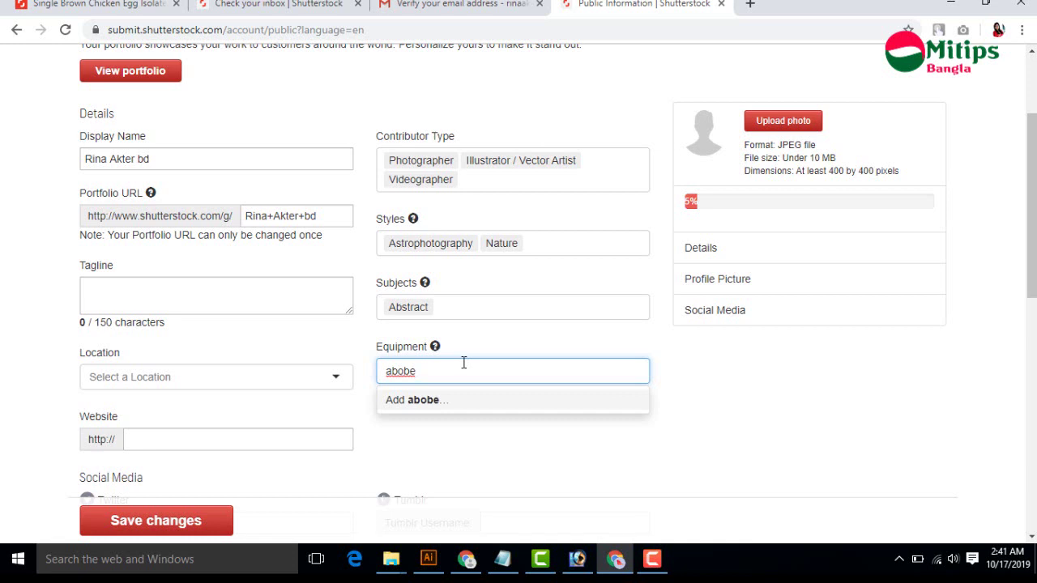
key(BackSpace)
key(BackSpace)
key(BackSpace)
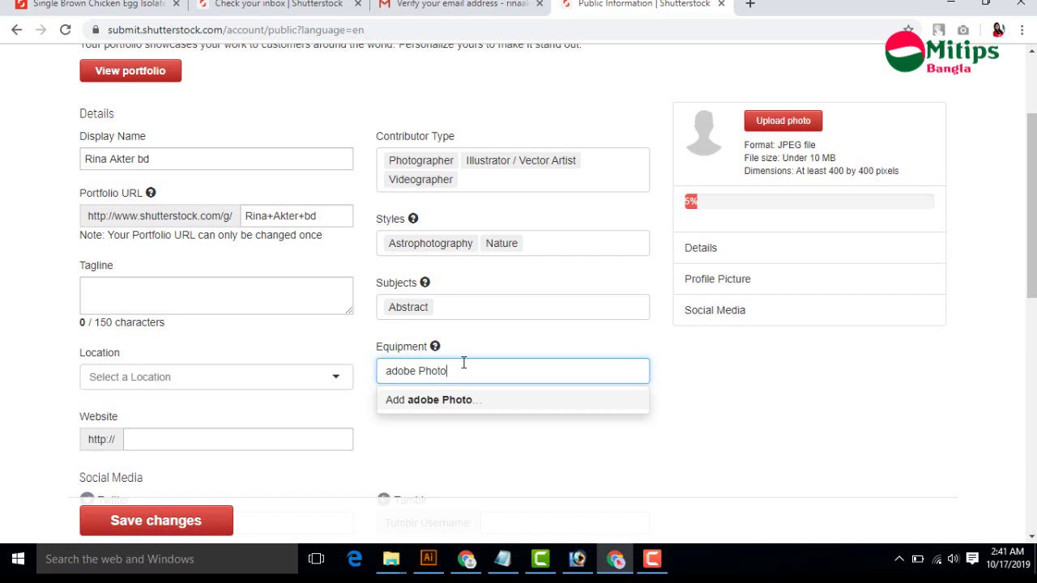
text(shop)
click(463, 399)
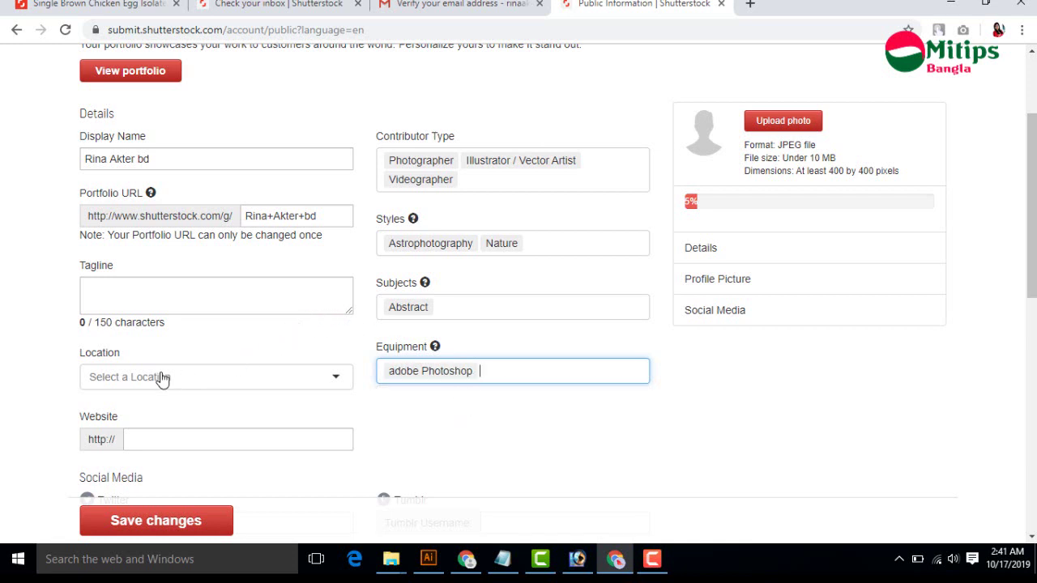
Step: Enter the tagline "I am a photographer"
click(139, 287)
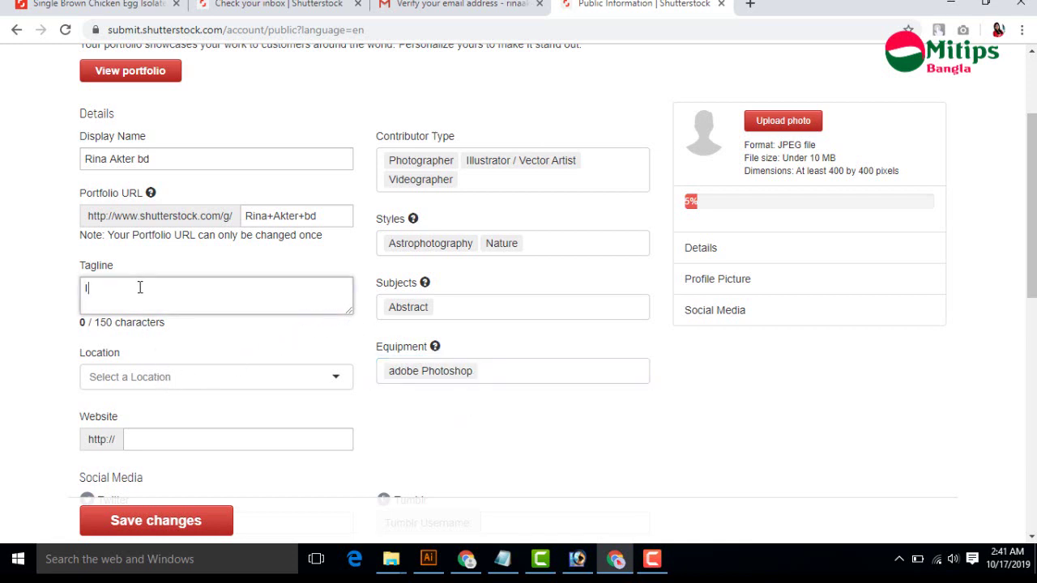
text(I am a pho)
text(tographer)
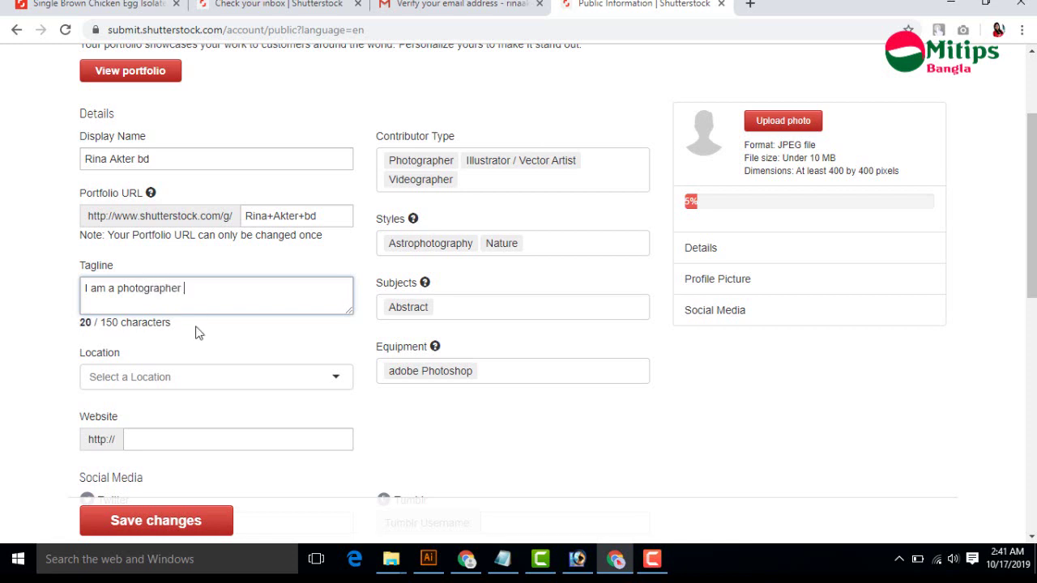
click(214, 347)
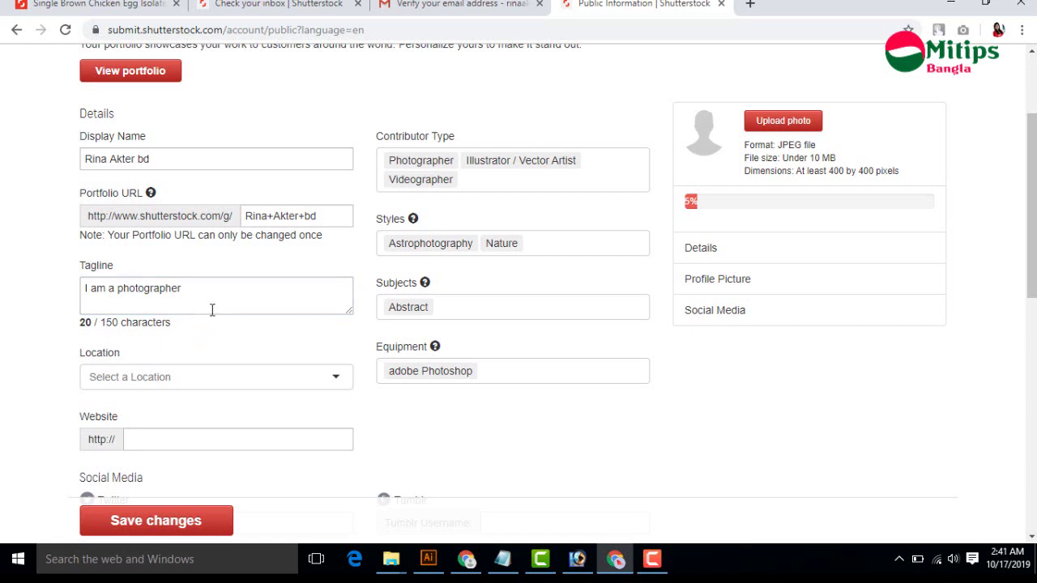
Step: Set the portfolio location to Bangladesh
scroll(213, 310, down, 3)
scroll(212, 310, up, 2)
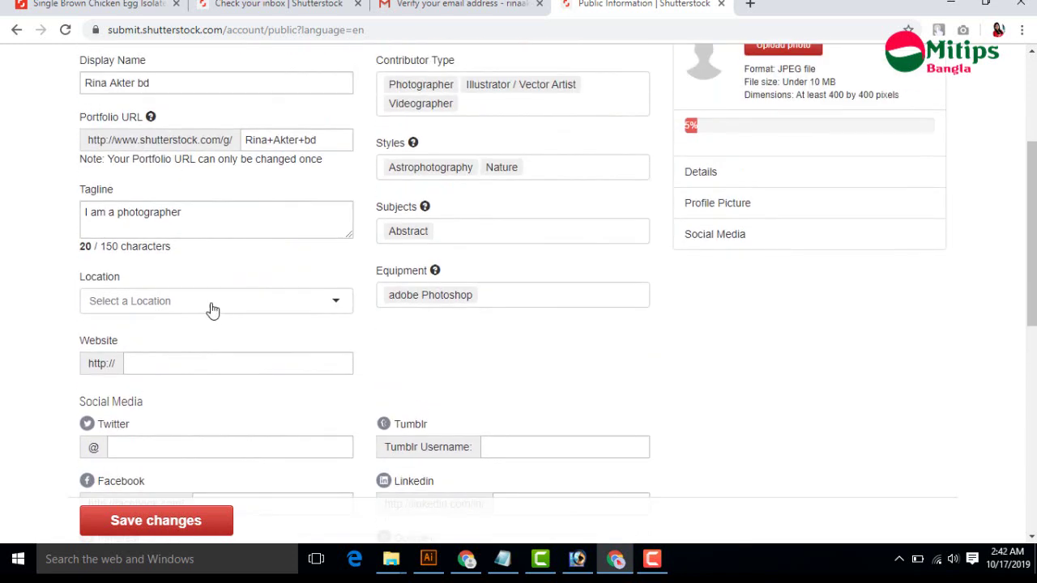
click(206, 301)
scroll(167, 421, down, 1)
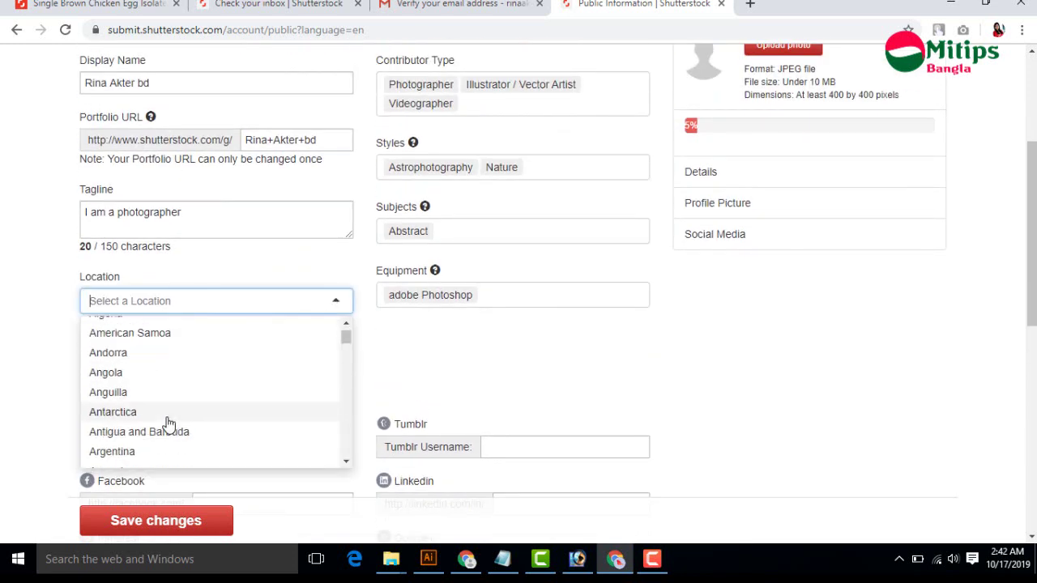
scroll(162, 416, down, 3)
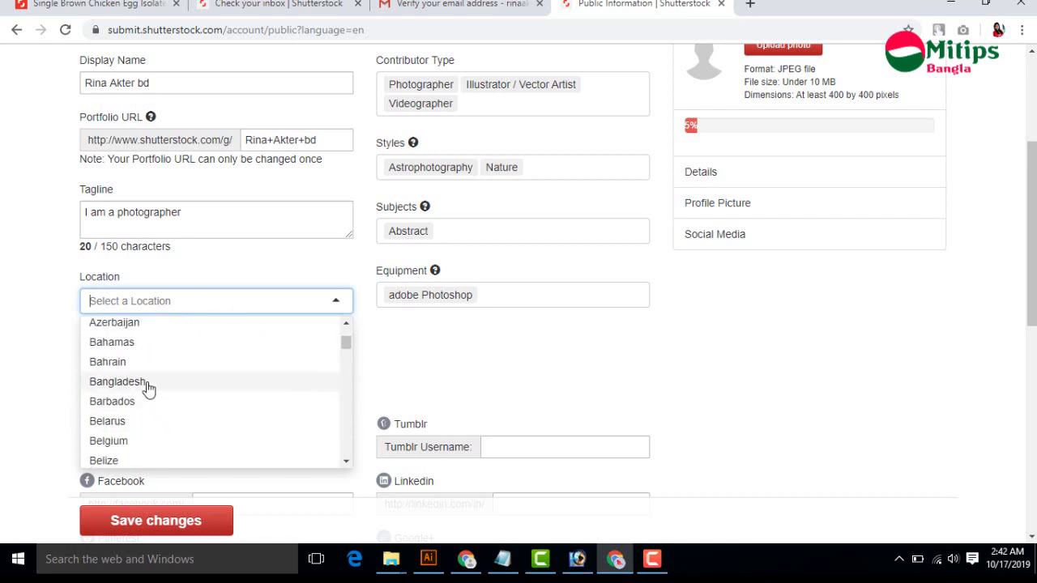
click(148, 388)
scroll(219, 380, down, 1)
click(192, 288)
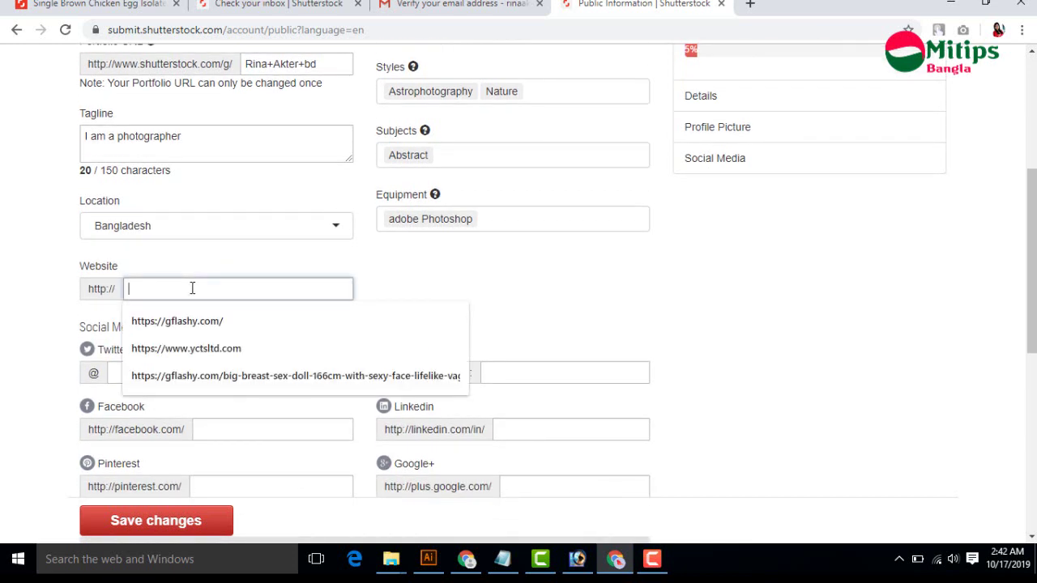
click(219, 346)
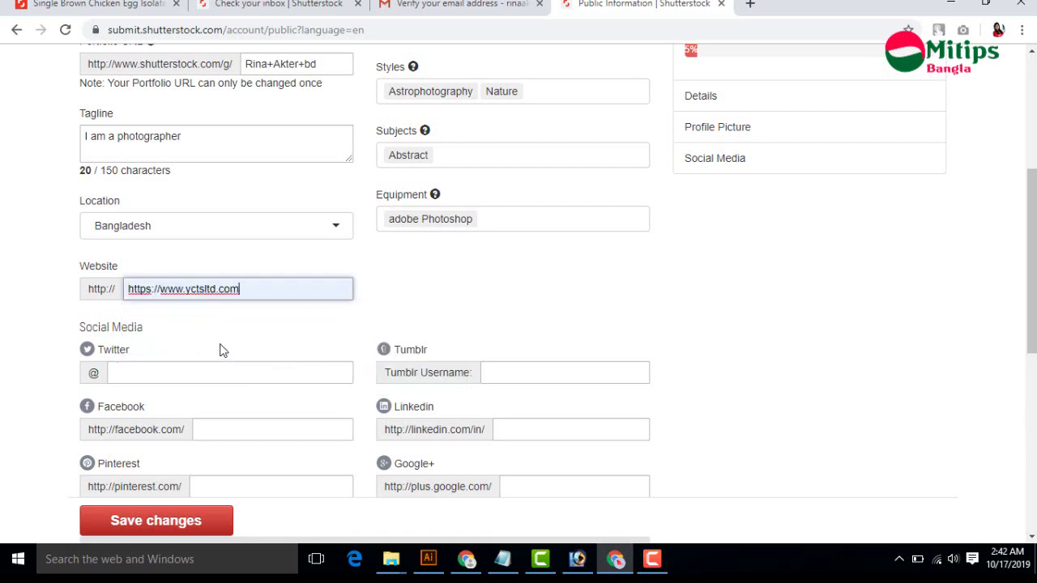
Step: Enter the contributor's username for Twitter and copy it
scroll(224, 358, down, 1)
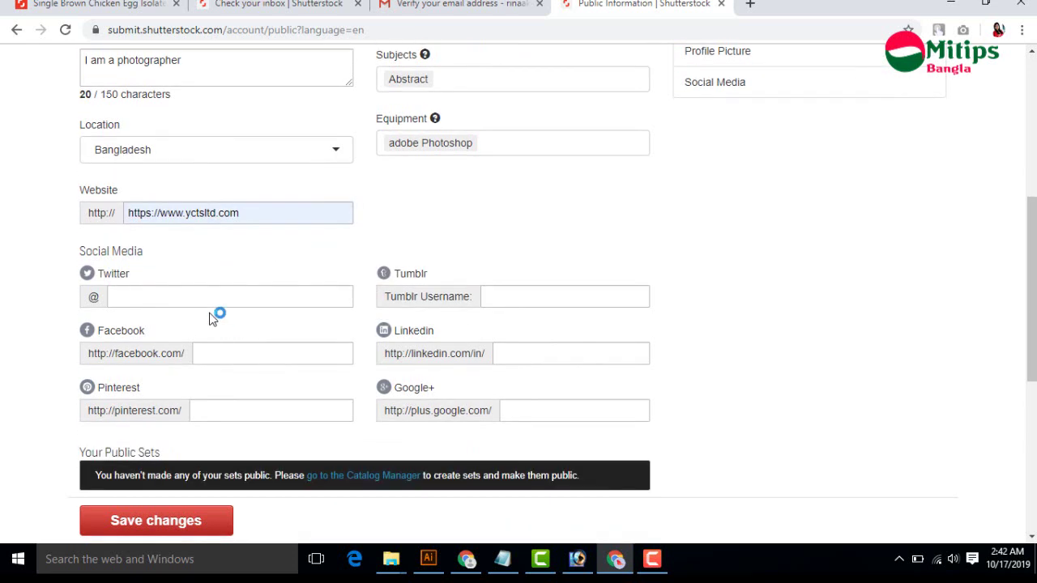
click(203, 297)
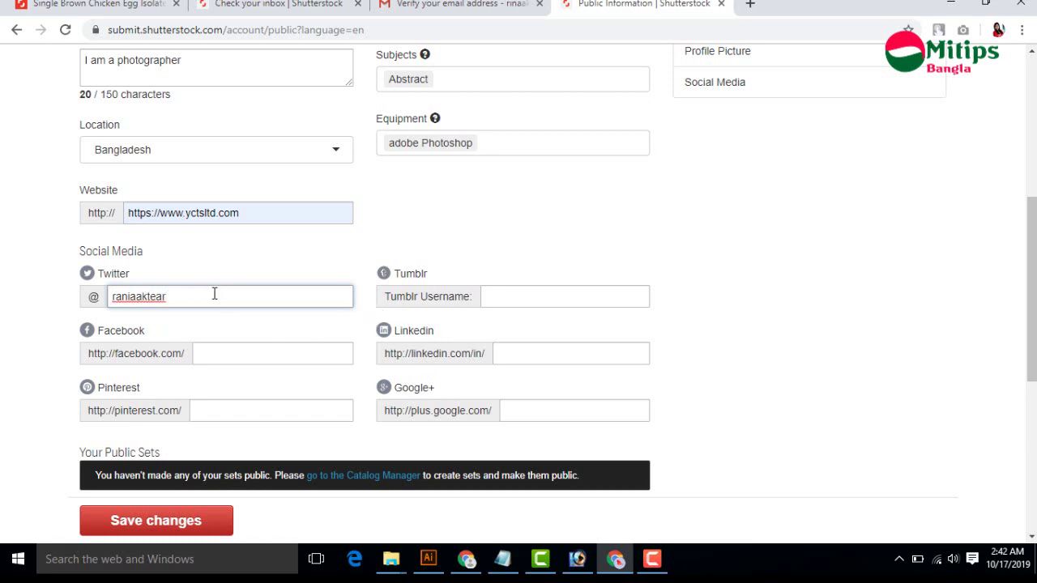
drag(202, 300, 104, 294)
right_click(126, 296)
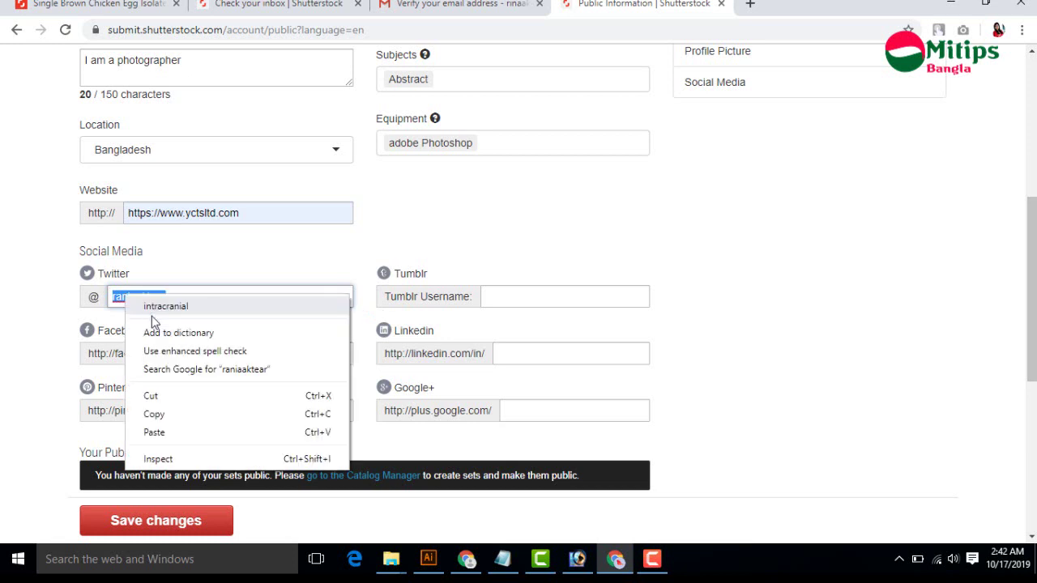
click(154, 414)
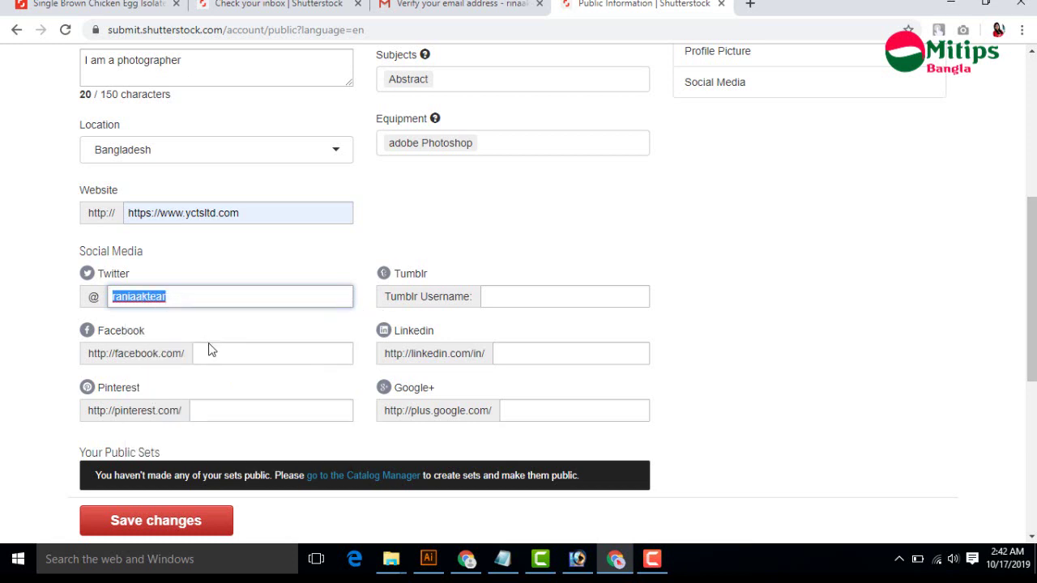
Step: Paste the copied username as the Facebook and Pinterest profile names
click(215, 354)
right_click(210, 346)
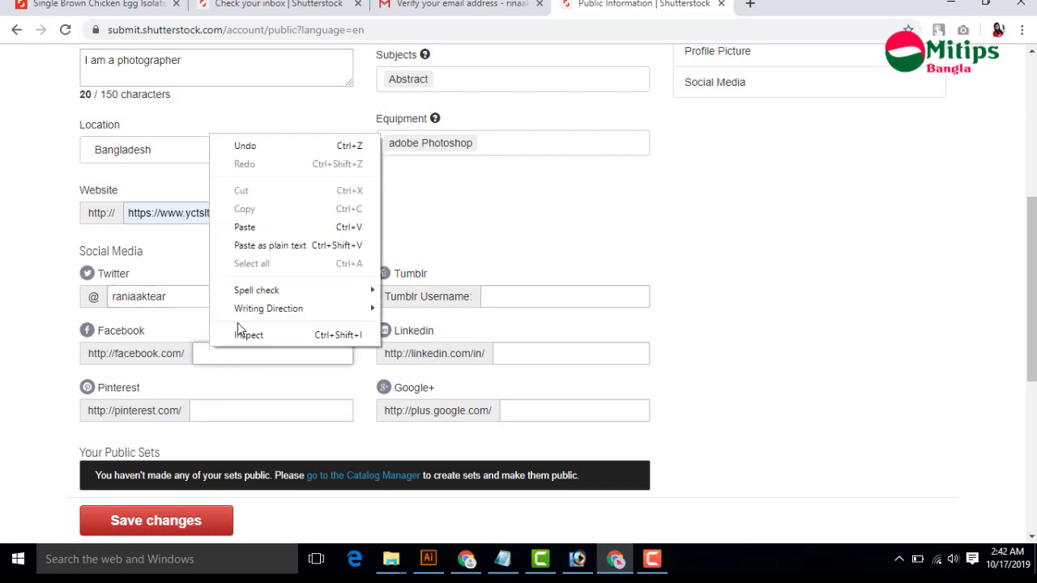
click(245, 229)
click(227, 409)
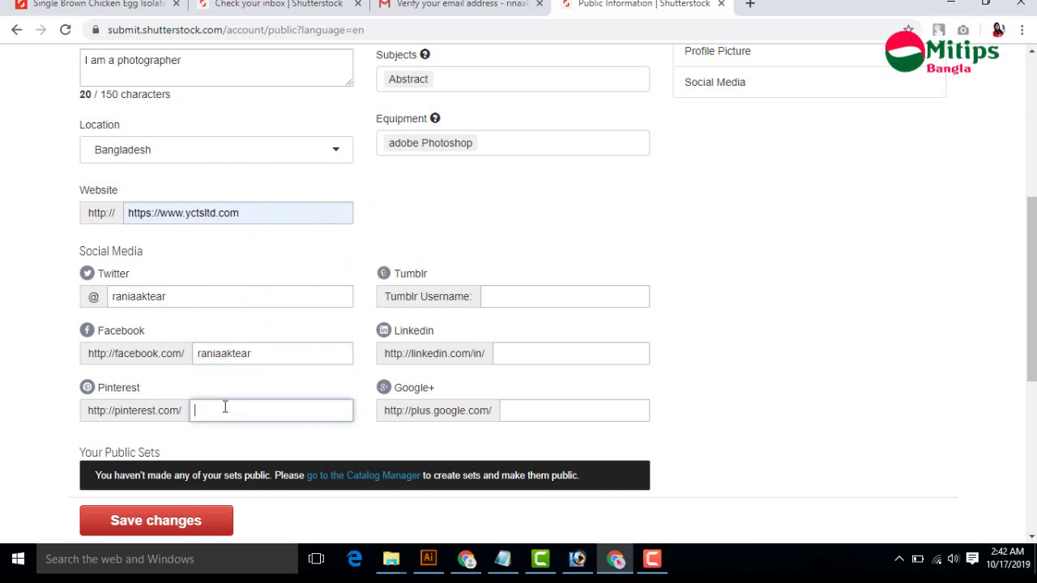
right_click(224, 408)
click(260, 287)
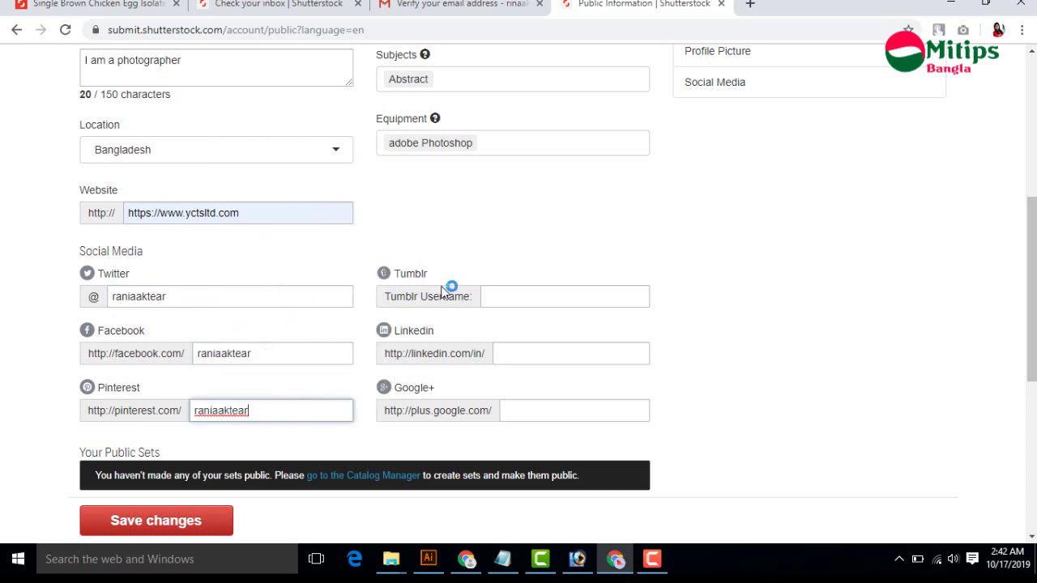
Step: Paste the copied username for Tumblr, Linkedin and Google+, and save the public profile changes
click(499, 296)
right_click(500, 295)
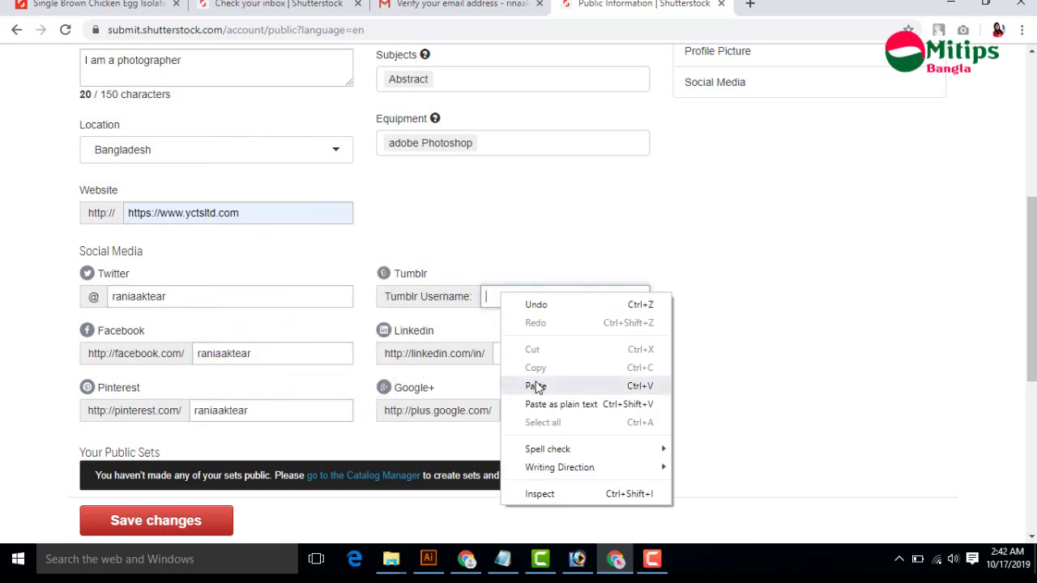
click(536, 386)
click(535, 350)
right_click(534, 349)
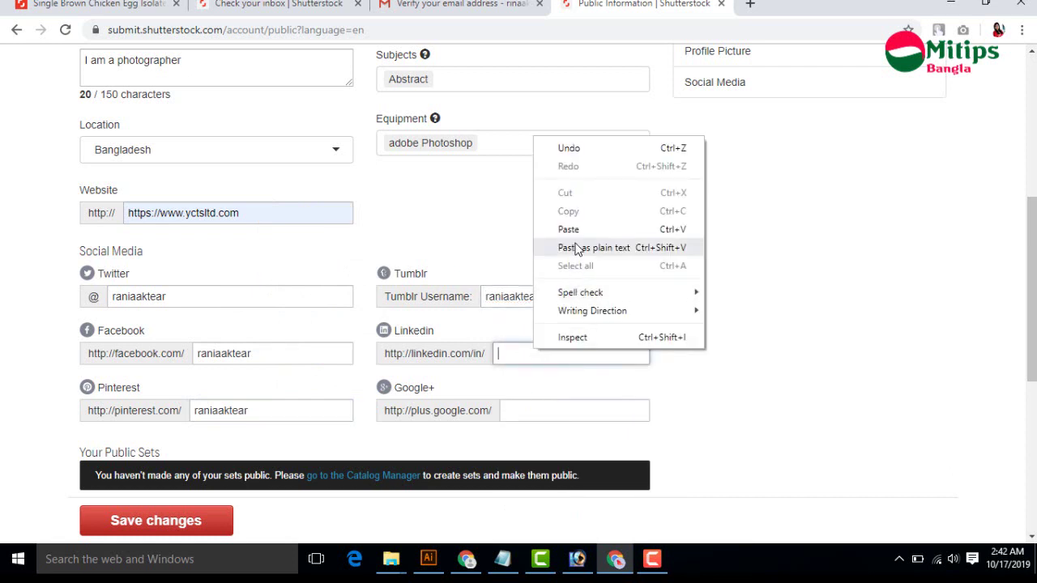
click(578, 229)
click(528, 405)
right_click(526, 404)
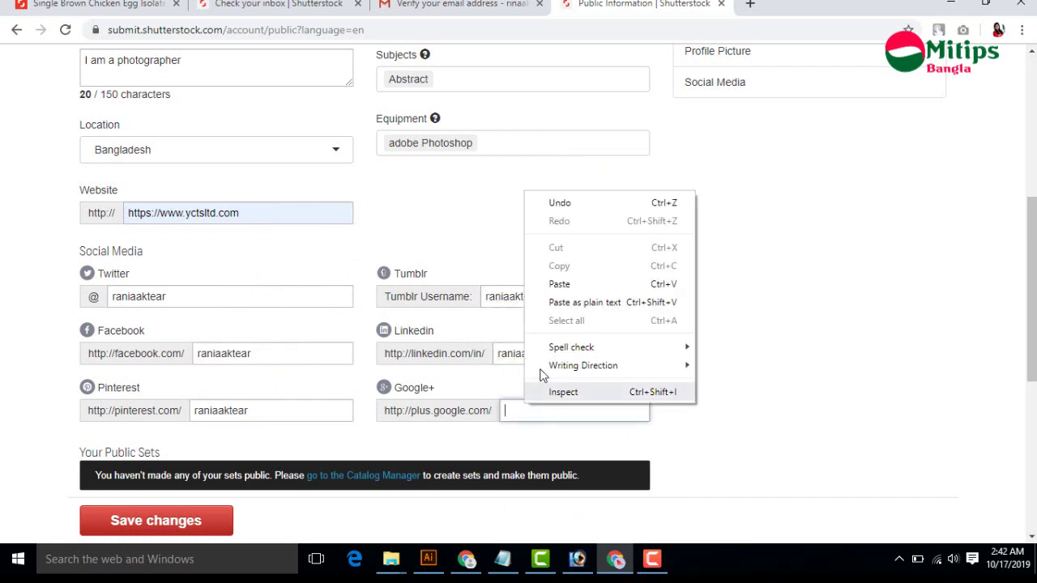
click(558, 284)
click(172, 525)
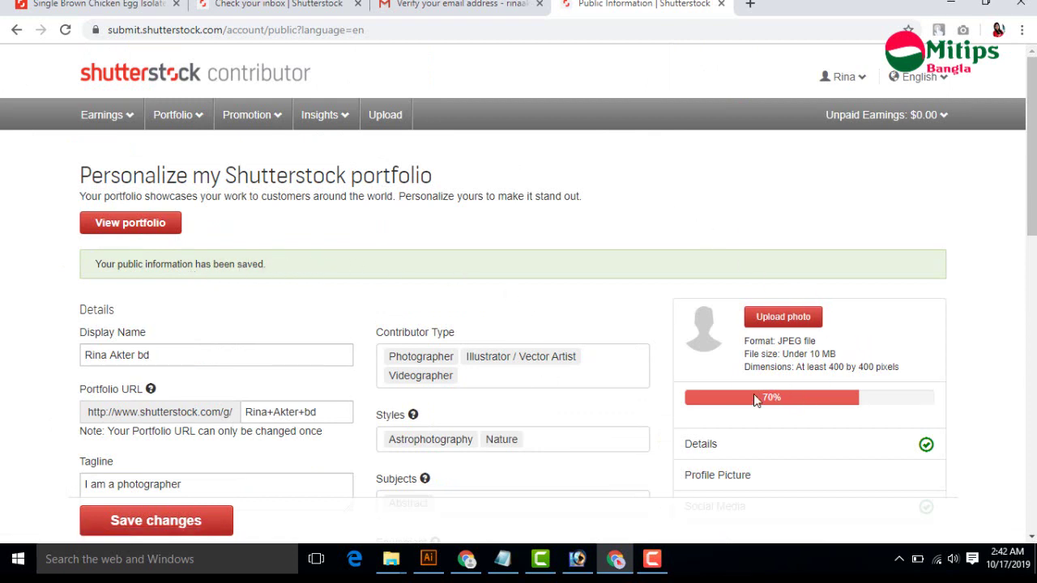
Step: Start uploading a profile photo and close the file chooser without selecting an image
click(767, 320)
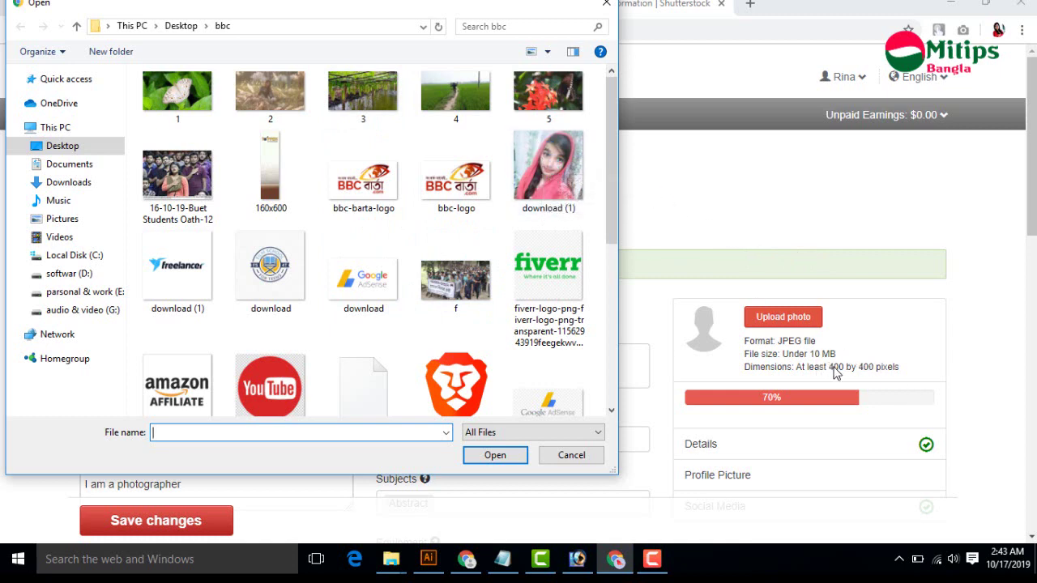
click(603, 8)
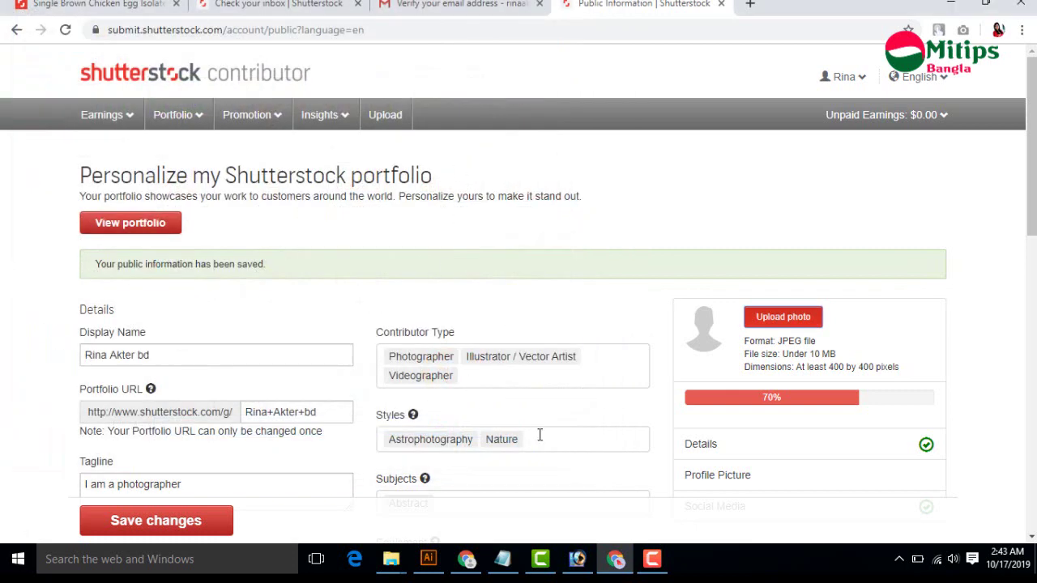
Step: Switch to Photoshop and create a white 400 by 400 pixel RGB document at 72 pixels/inch, moving its window clear of the toolbox
click(576, 559)
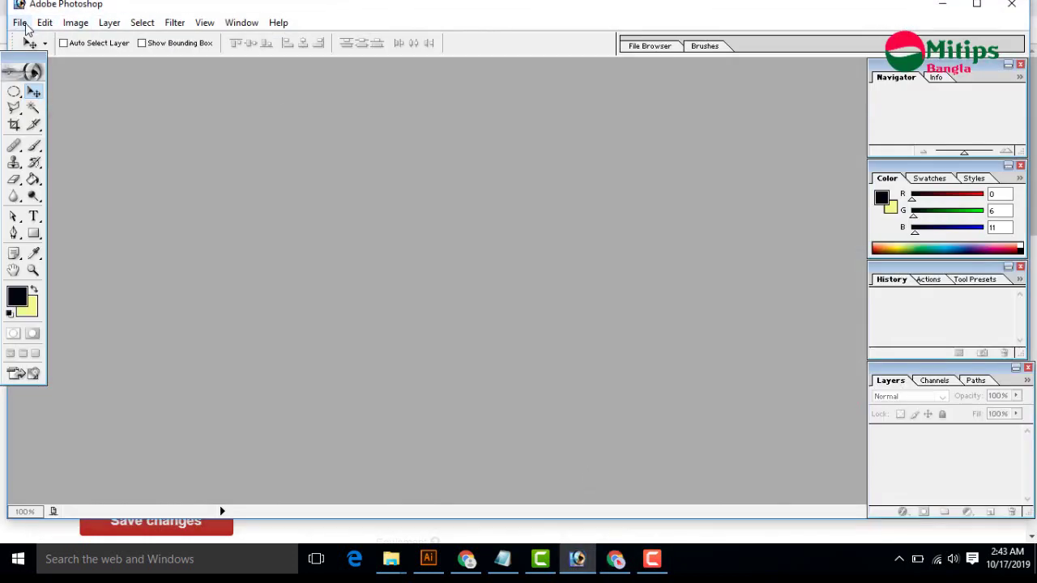
click(20, 23)
click(37, 38)
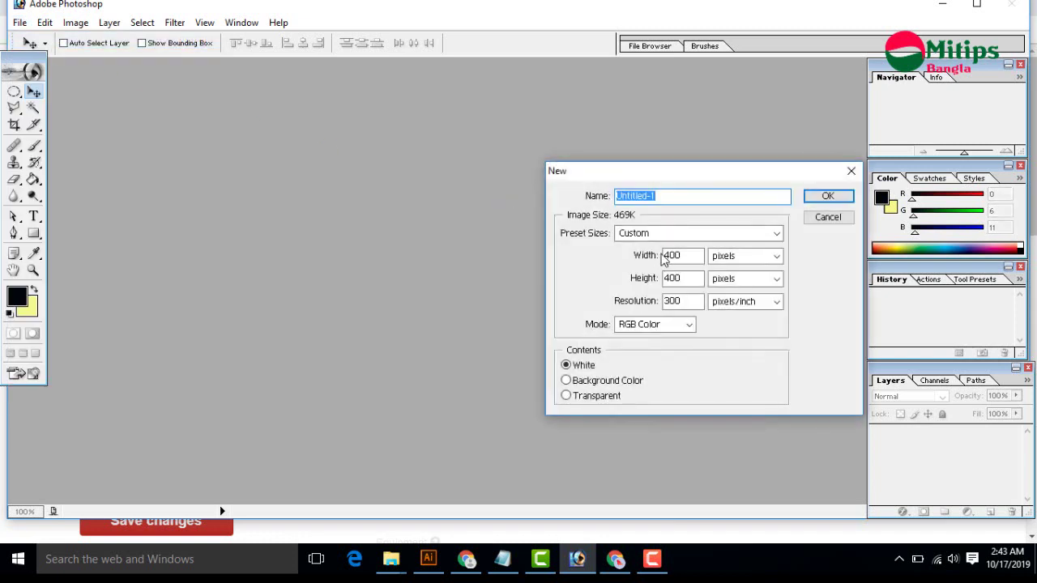
drag(687, 256, 667, 254)
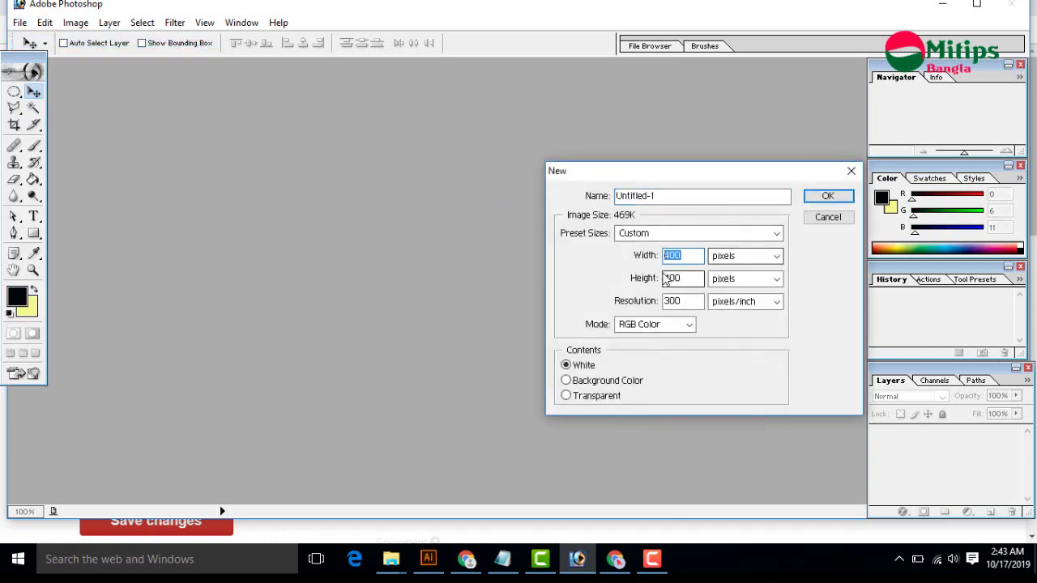
double_click(686, 278)
drag(686, 297, 664, 299)
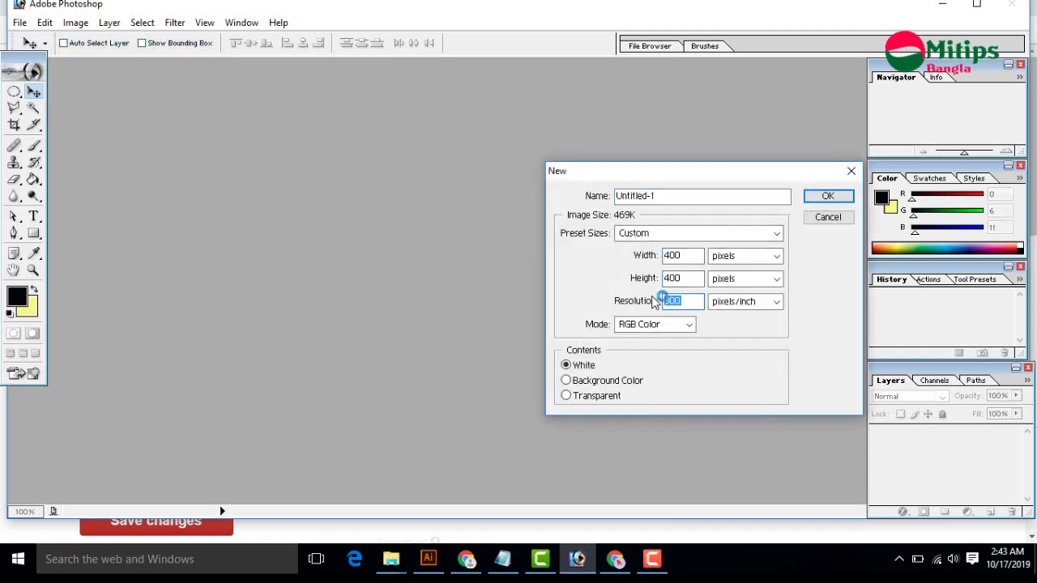
text(72)
click(826, 197)
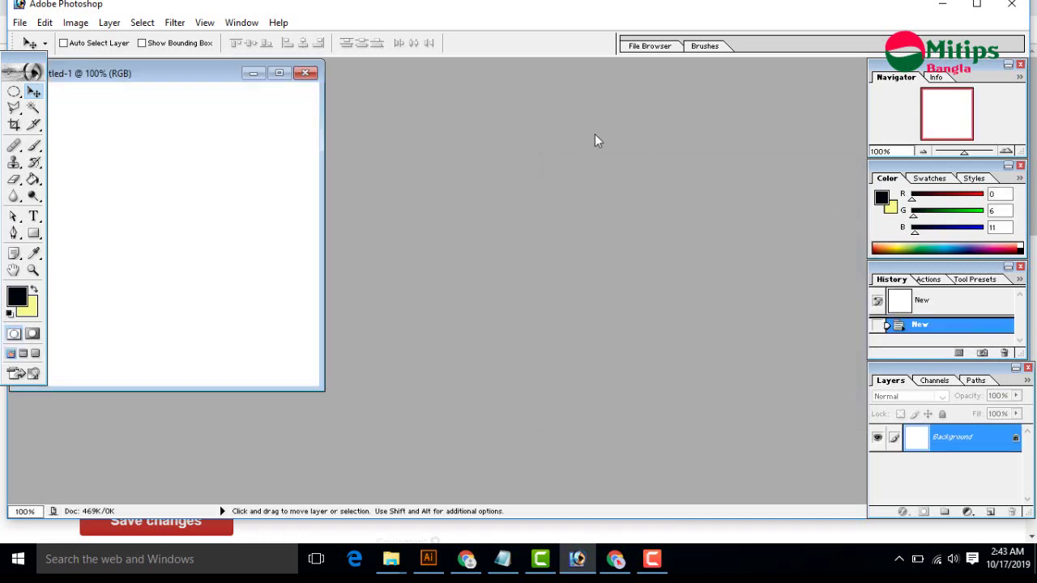
drag(213, 77, 446, 88)
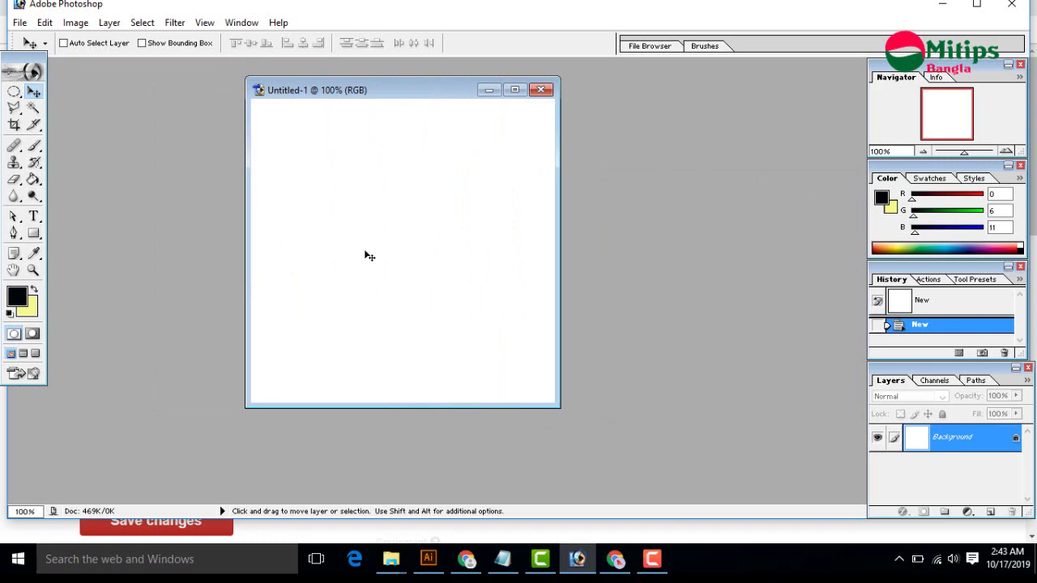
Step: Open the man's portrait photo from the sutterstock folder and copy it into the new blank document
click(20, 22)
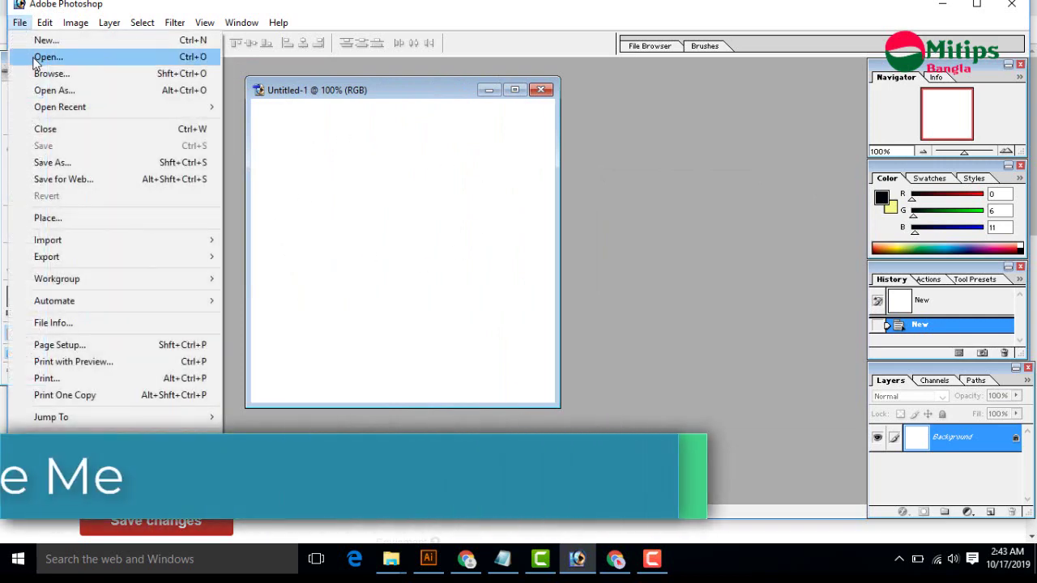
click(34, 57)
click(742, 107)
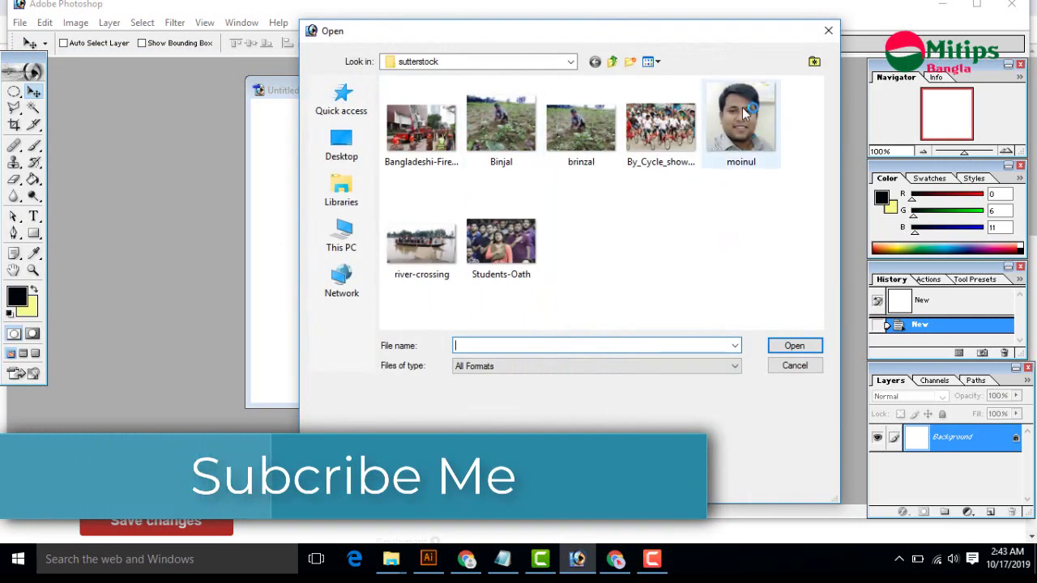
click(792, 347)
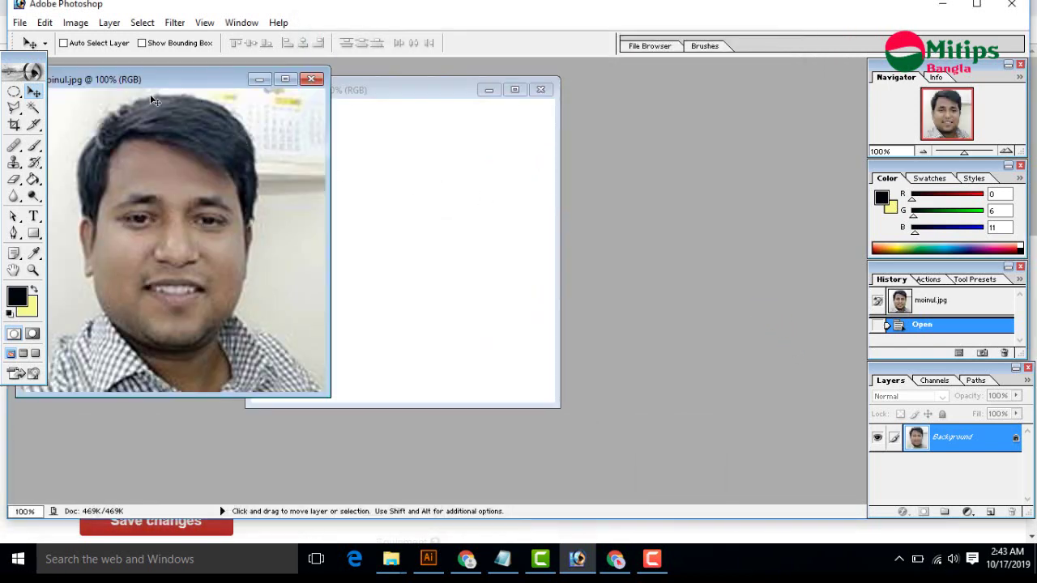
drag(160, 85, 685, 174)
drag(717, 241, 438, 173)
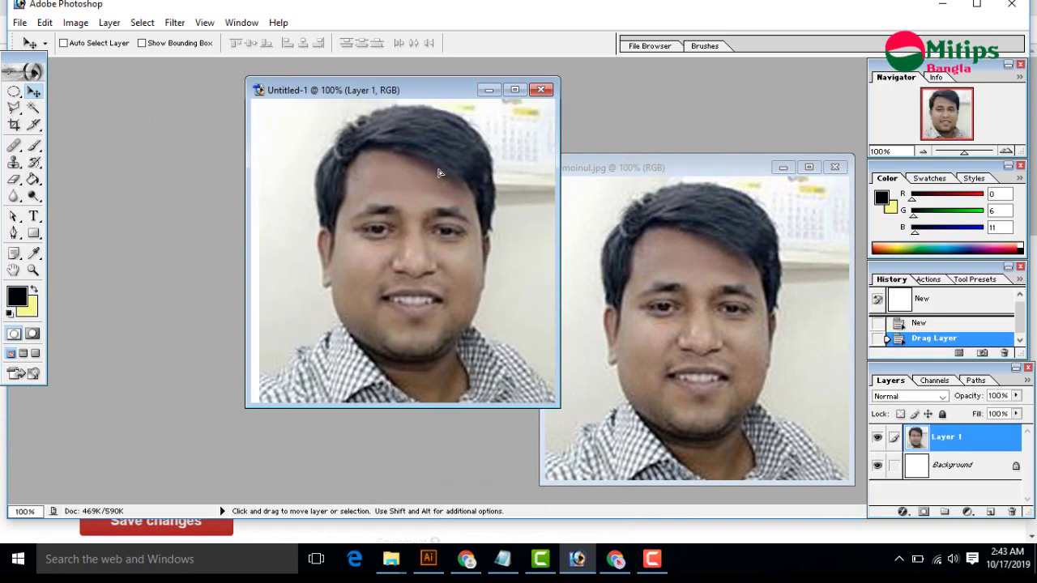
Step: Close the source photo, position the copied portrait to cover the whole canvas, and maximize the document window
click(565, 180)
click(834, 167)
drag(514, 188, 506, 190)
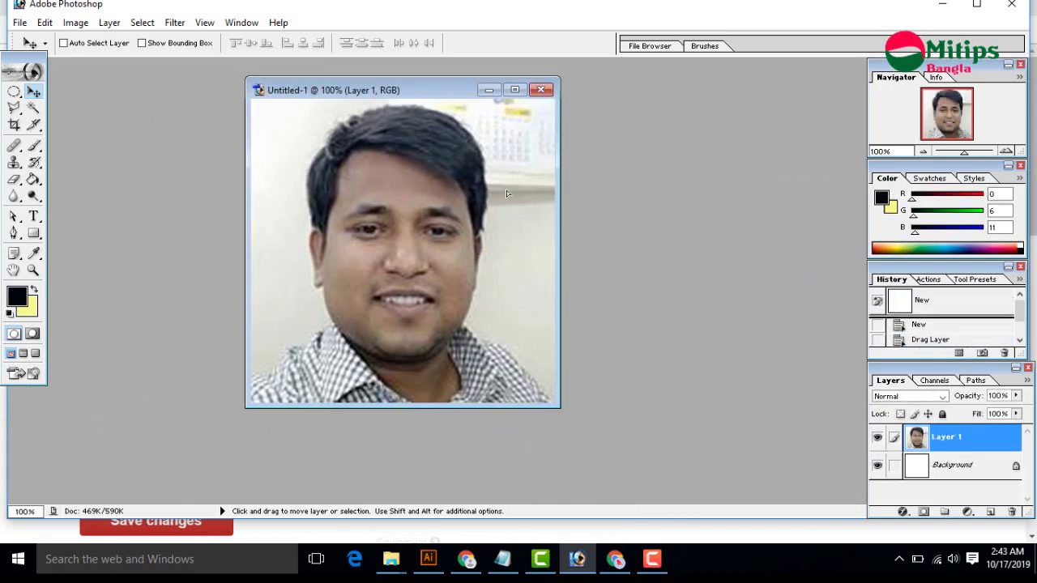
click(515, 89)
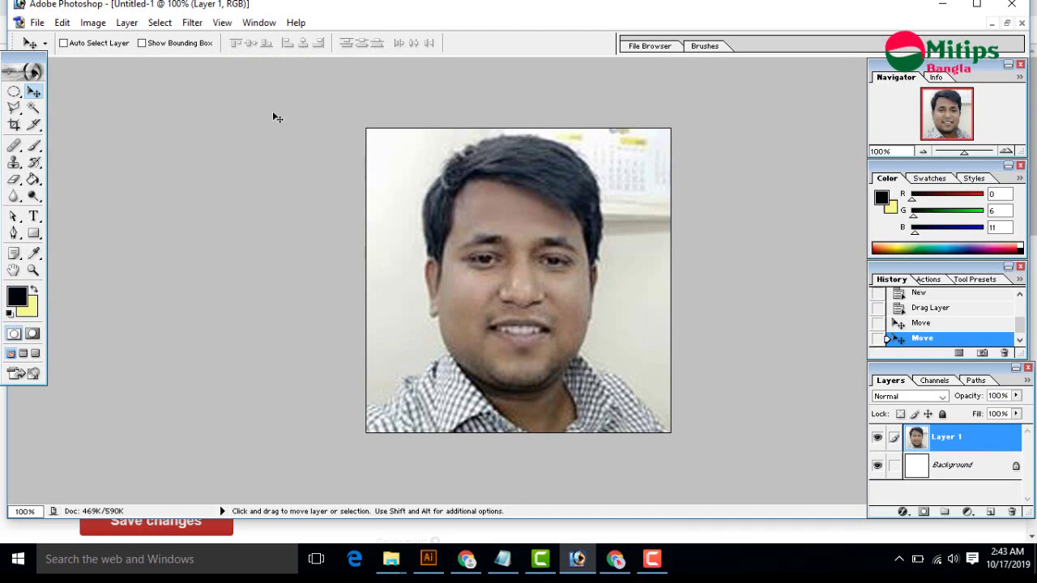
Step: Set up the portrait for web export as JPEG High at quality 60, and close the document without saving
click(36, 23)
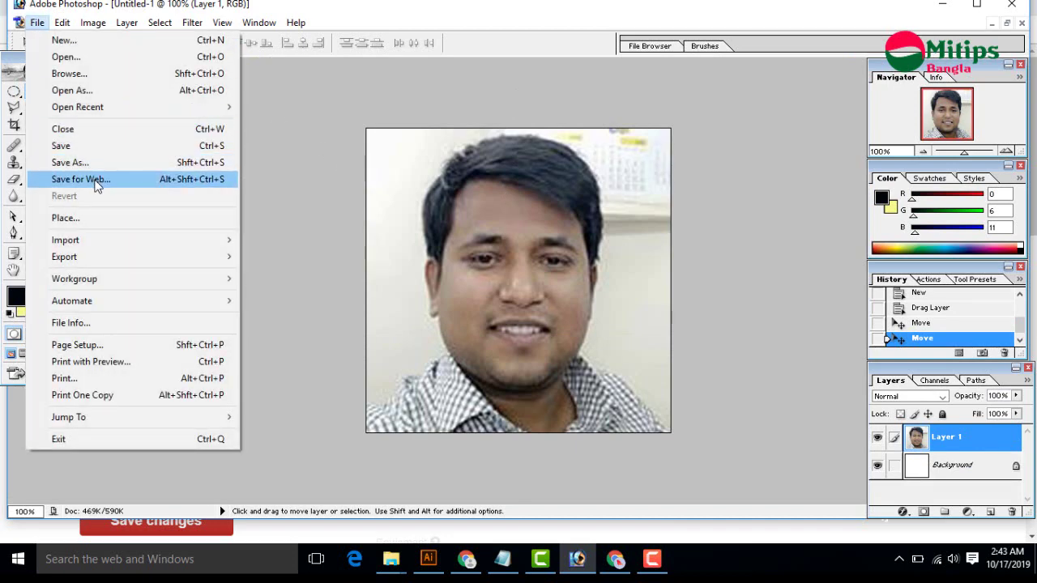
click(95, 183)
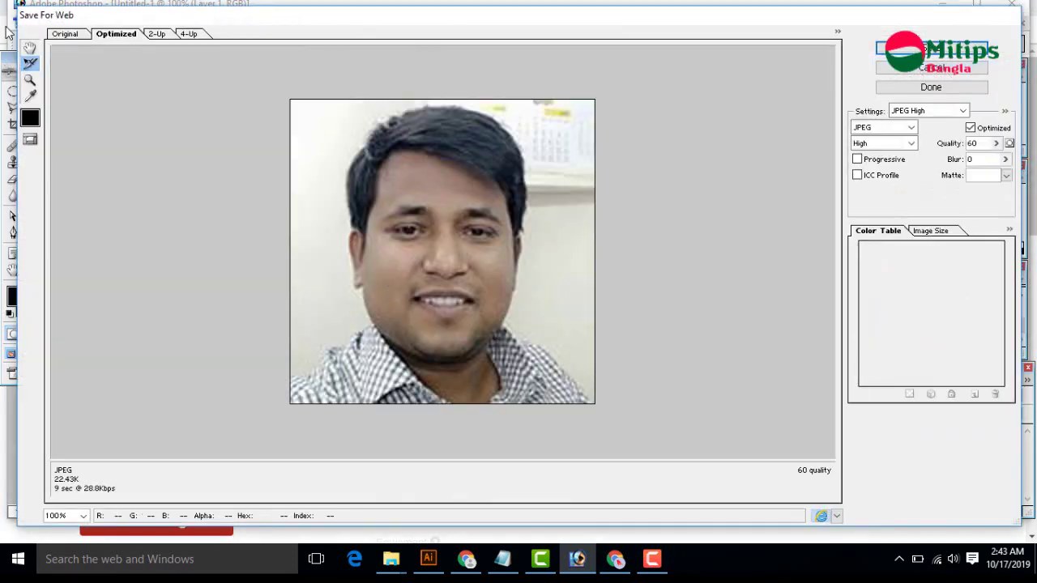
click(927, 55)
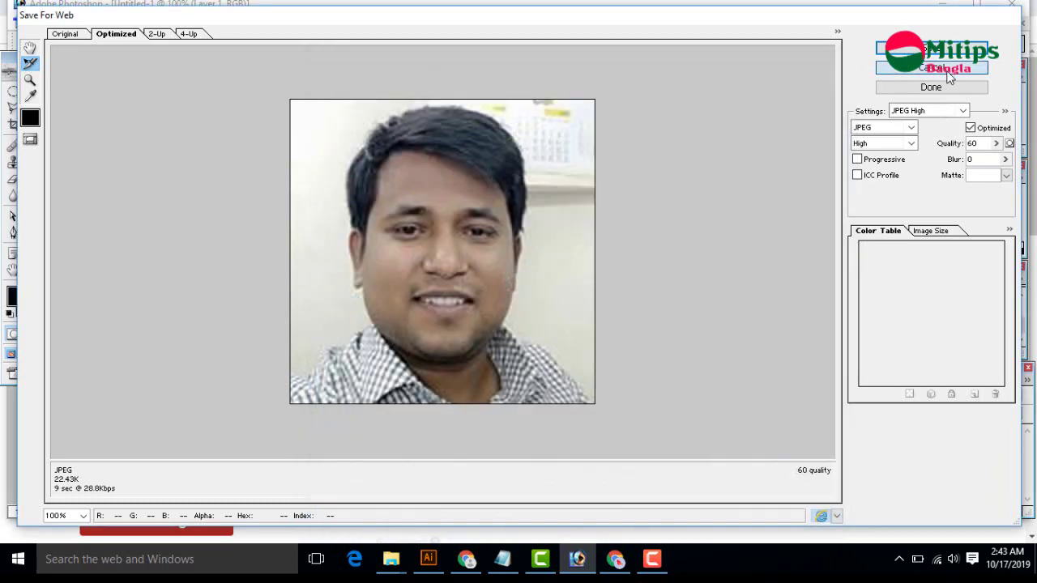
click(931, 88)
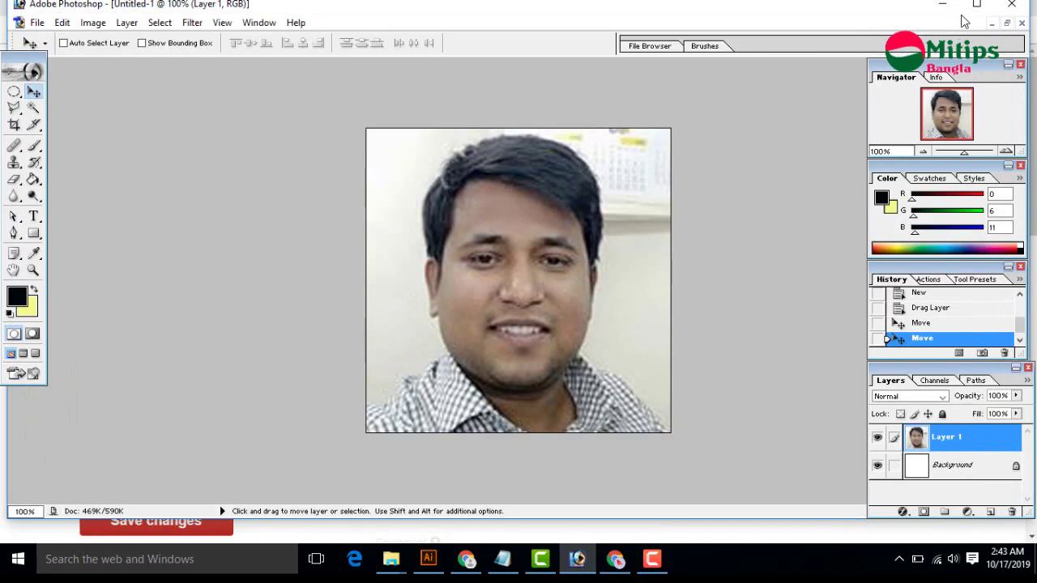
click(1021, 23)
click(534, 215)
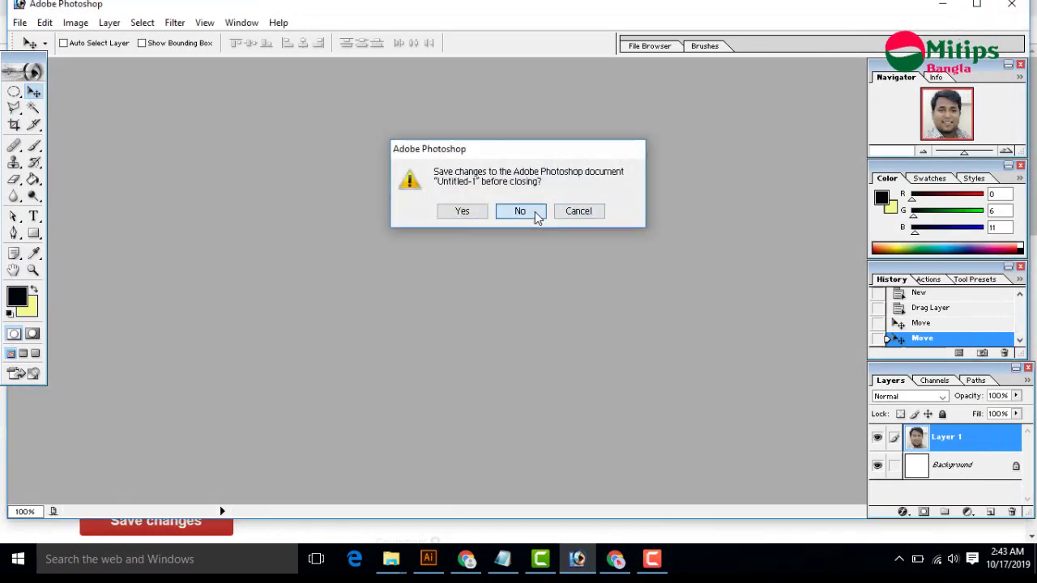
Step: Switch back to the contributor profile in Chrome, open the content upload page and dismiss its introductory guidelines
click(617, 557)
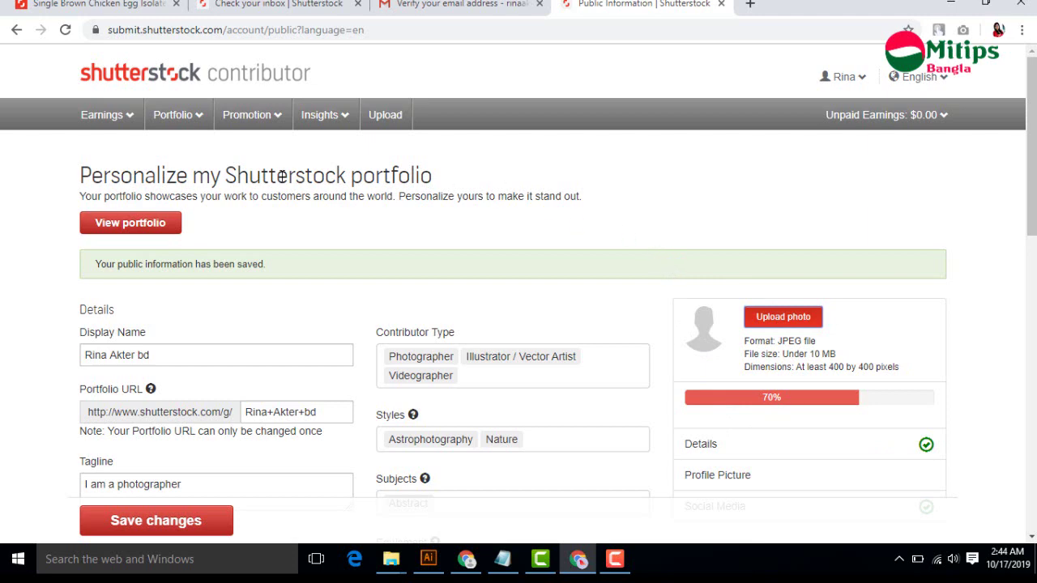
scroll(516, 198, down, 3)
scroll(516, 205, down, 3)
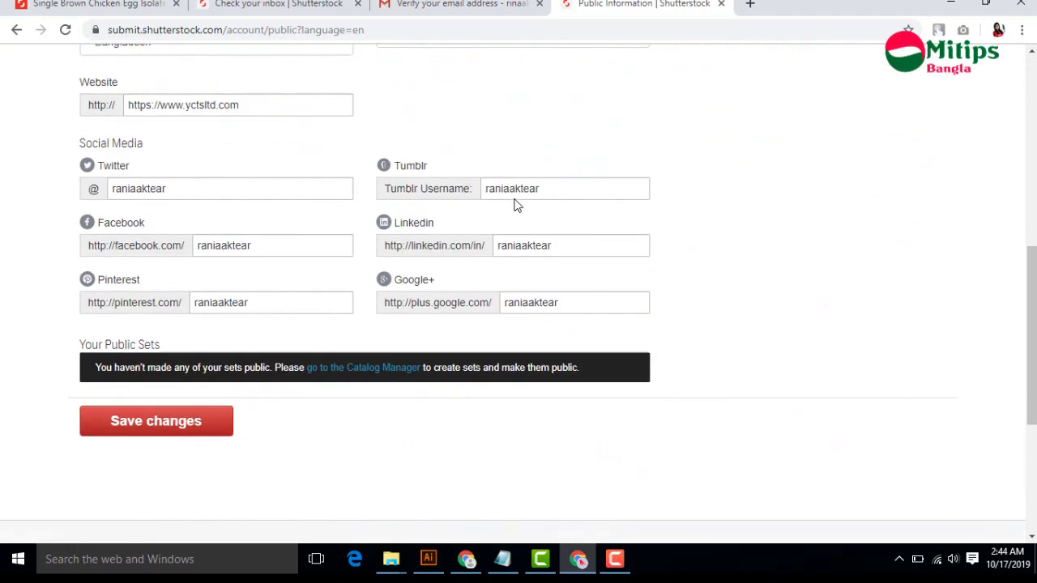
scroll(516, 204, up, 7)
mouse_move(105, 120)
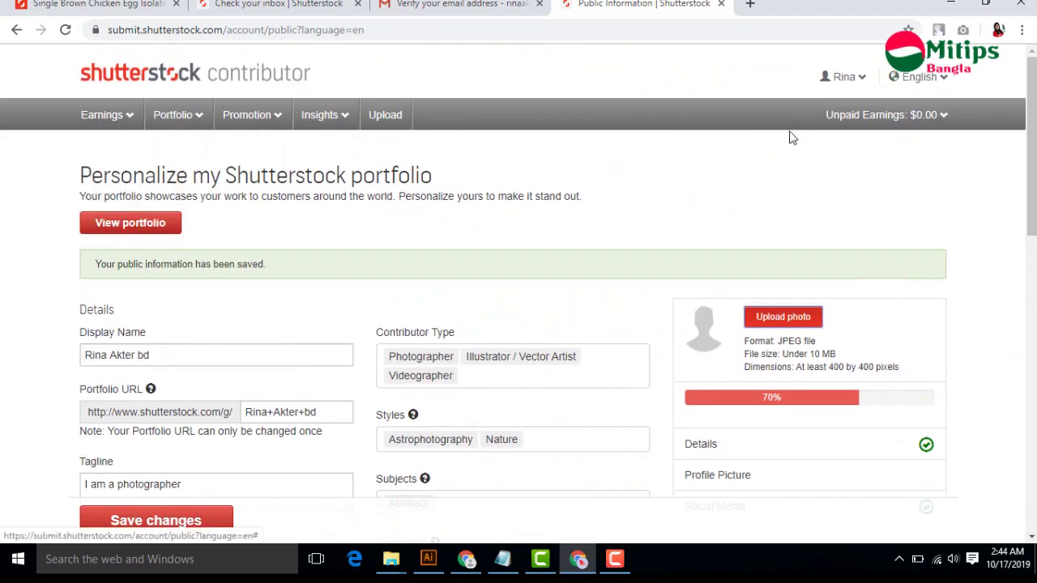
mouse_move(861, 83)
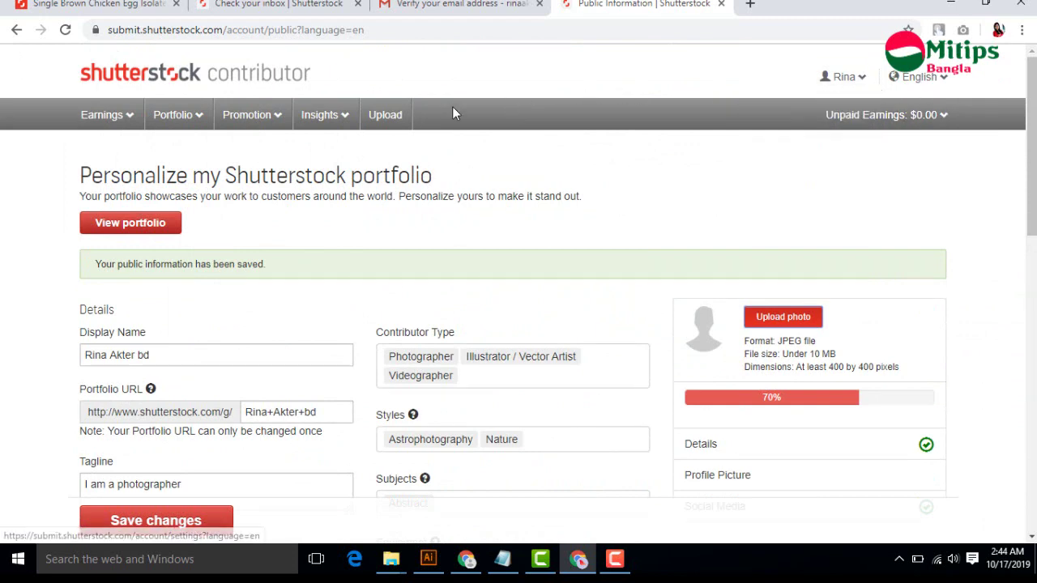
click(385, 118)
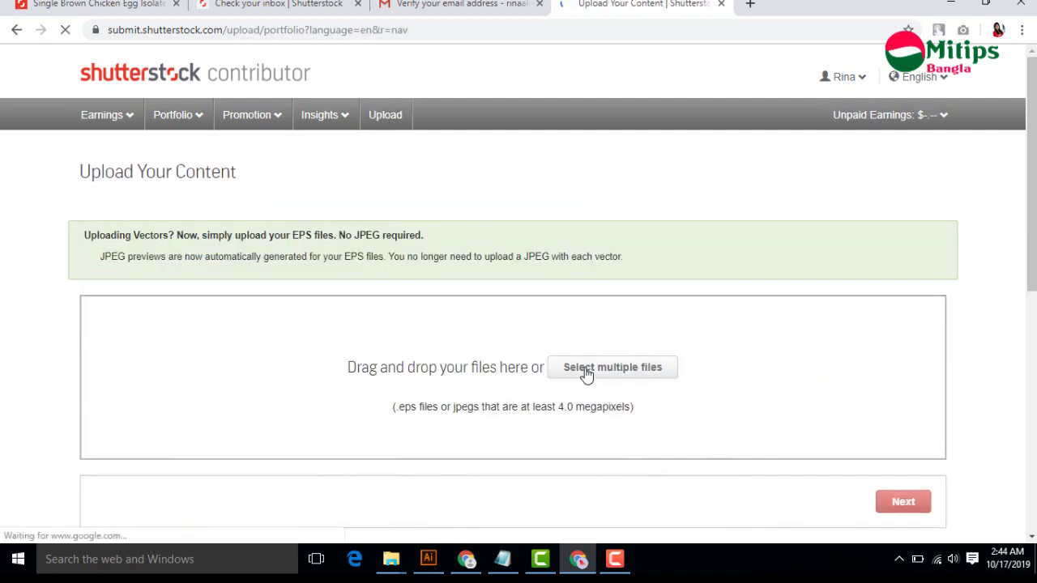
click(639, 375)
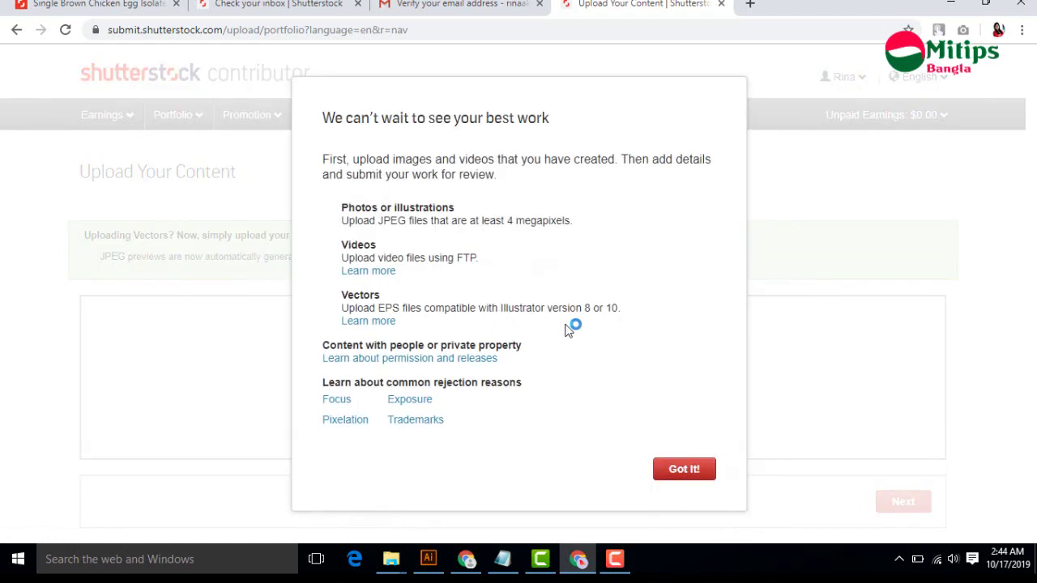
click(682, 476)
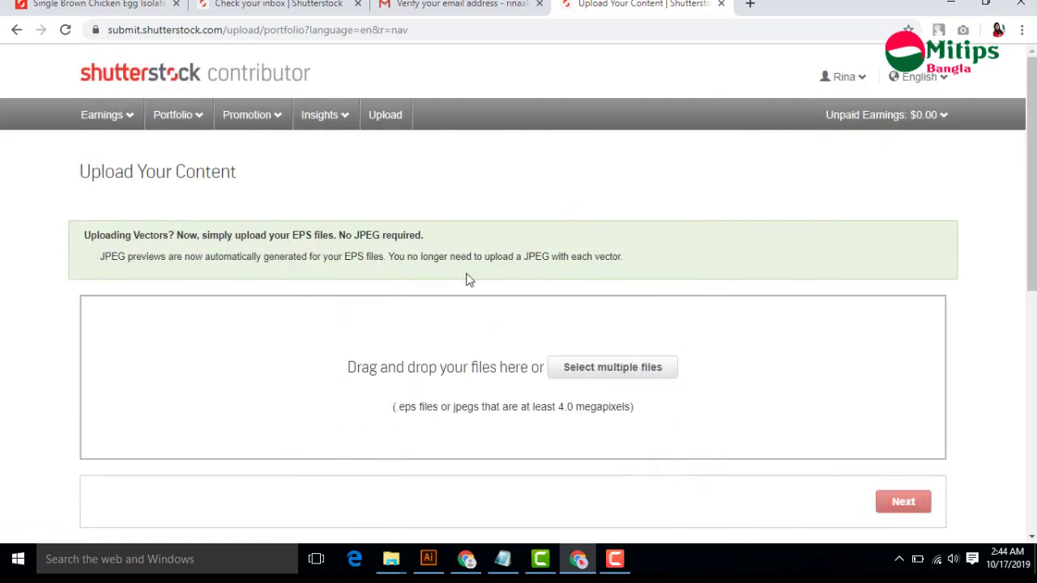
Step: Try to upload the image 16-10-19-Buet Students Oath-12 from the bbc folder and check the minimum size requirement
click(626, 375)
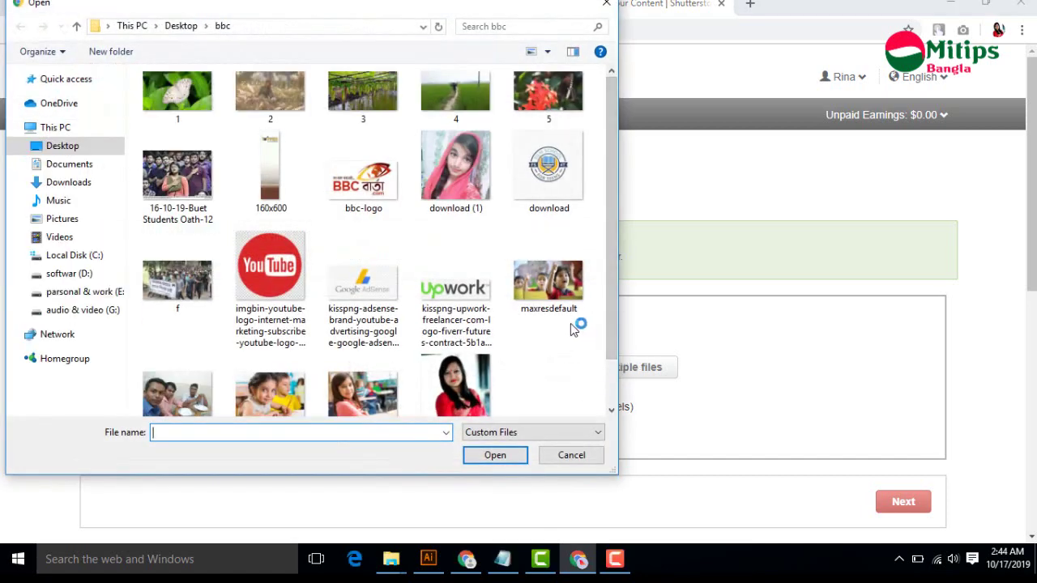
click(173, 177)
click(495, 456)
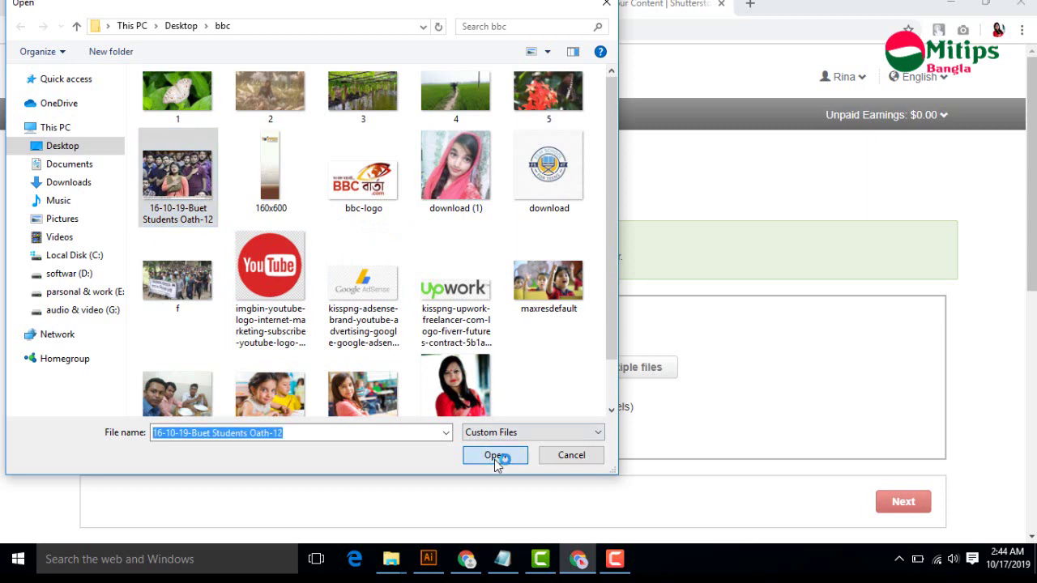
scroll(492, 462, down, 3)
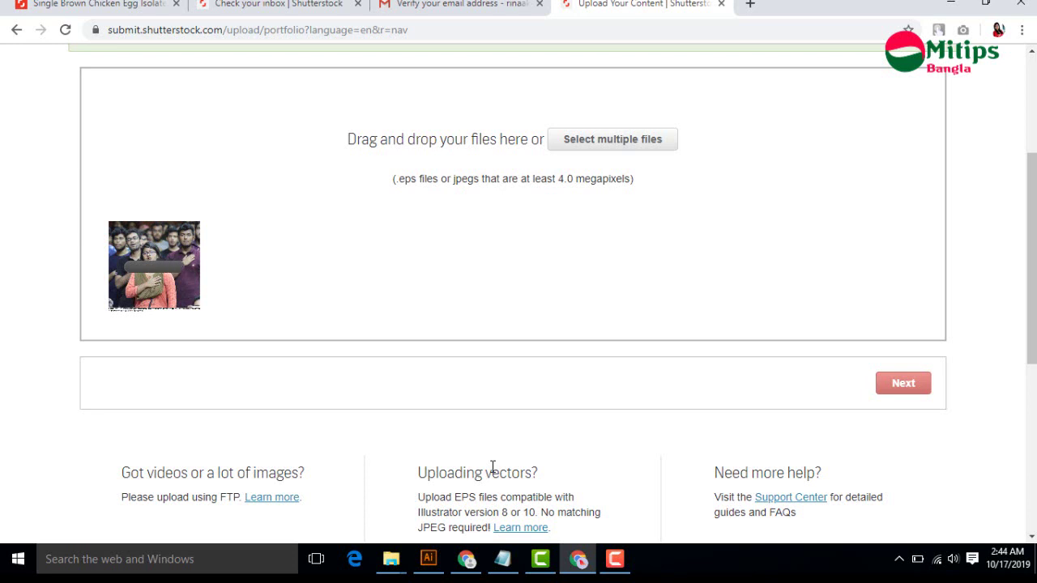
scroll(482, 464, up, 1)
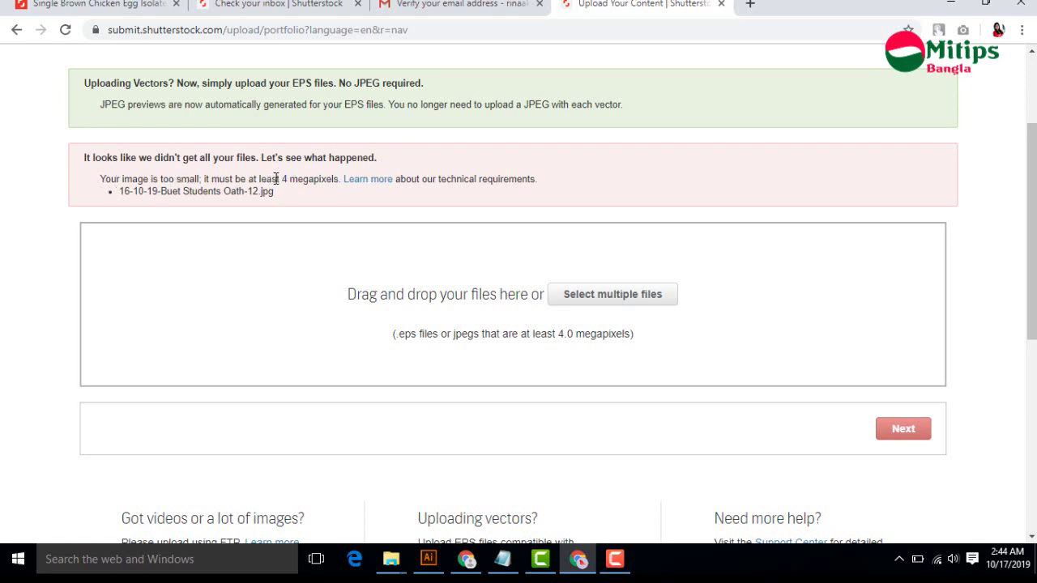
drag(285, 178, 339, 173)
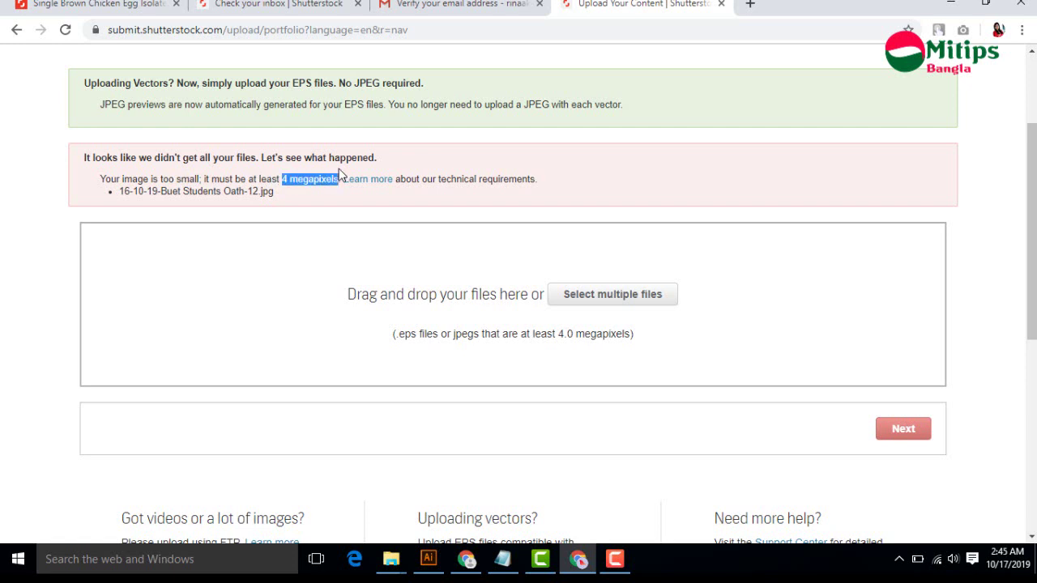
scroll(458, 271, up, 1)
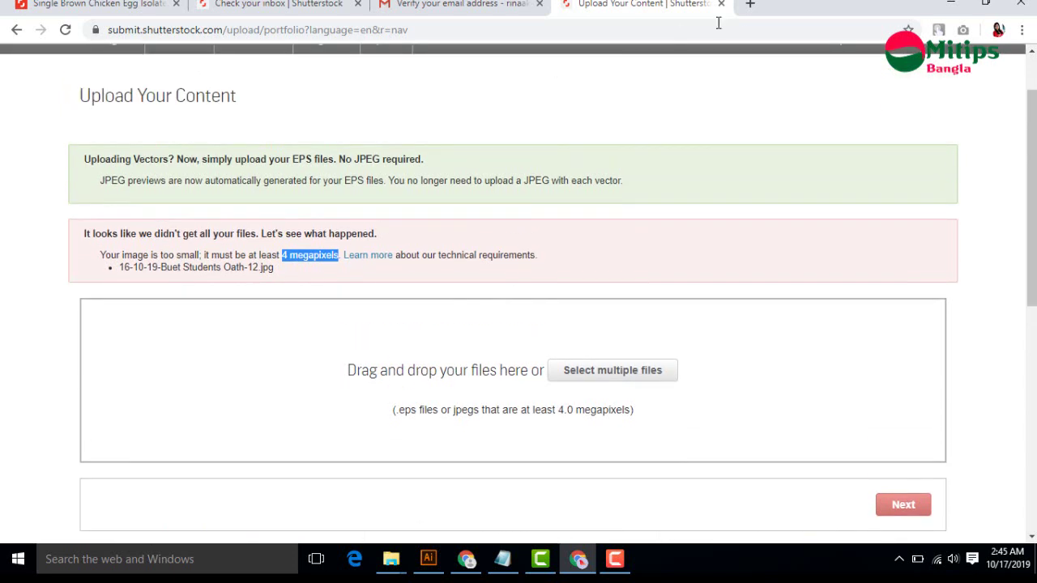
Step: Close the upload page, switch to the other Chrome window's contributor dashboard, and review its submission statuses and earnings
click(720, 8)
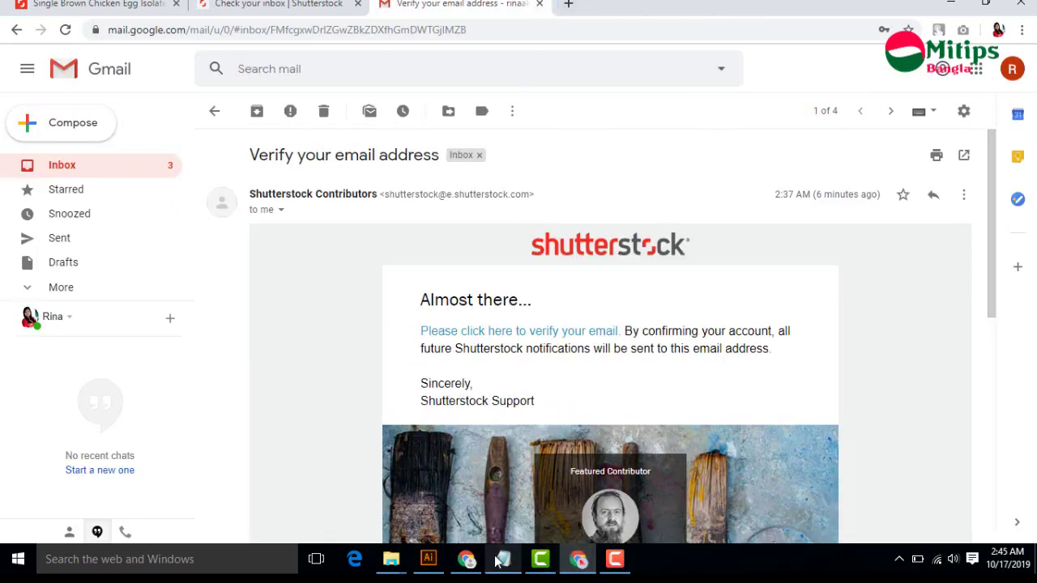
click(467, 559)
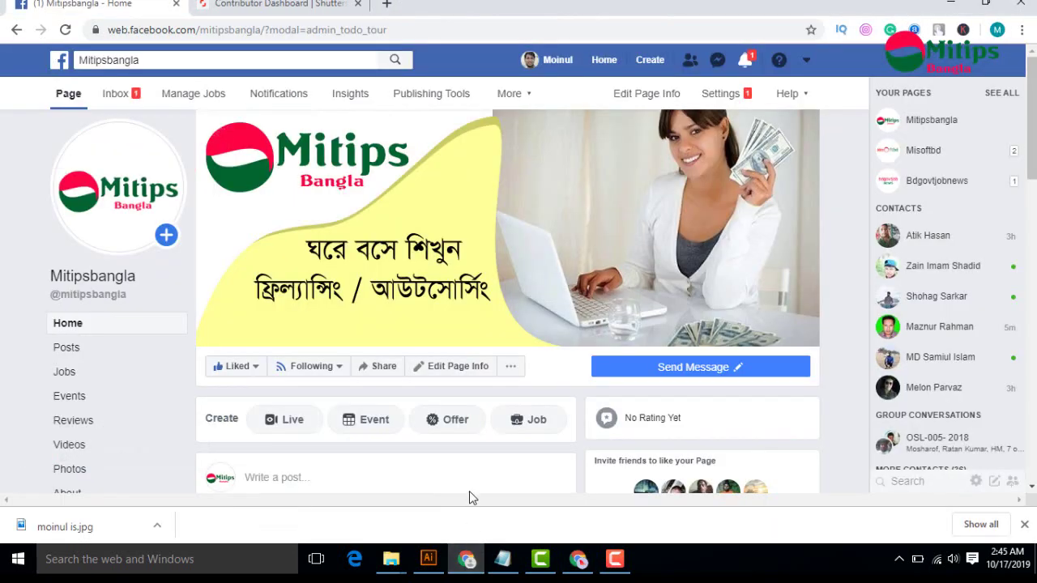
click(302, 7)
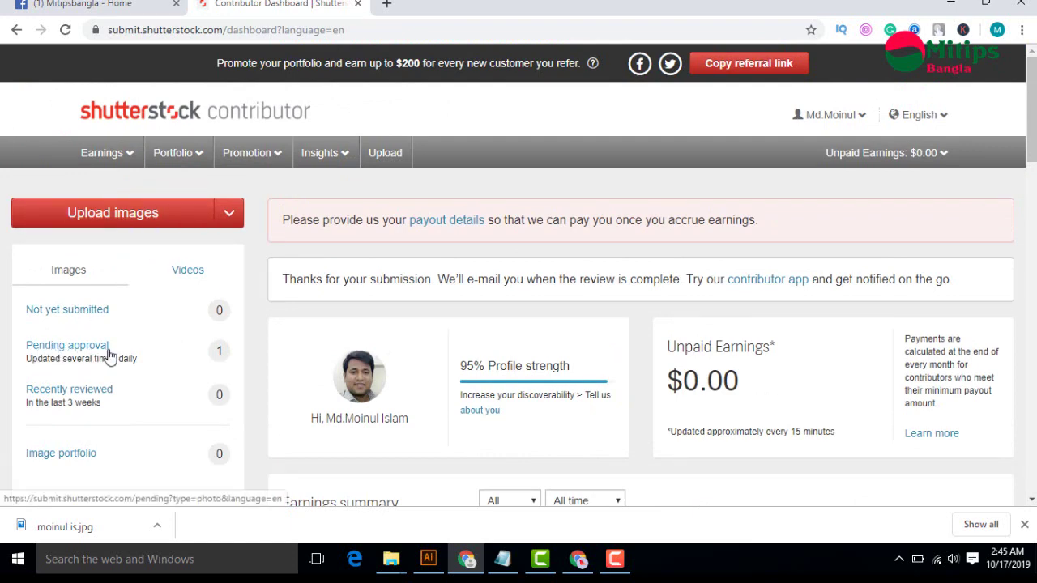
scroll(745, 415, down, 1)
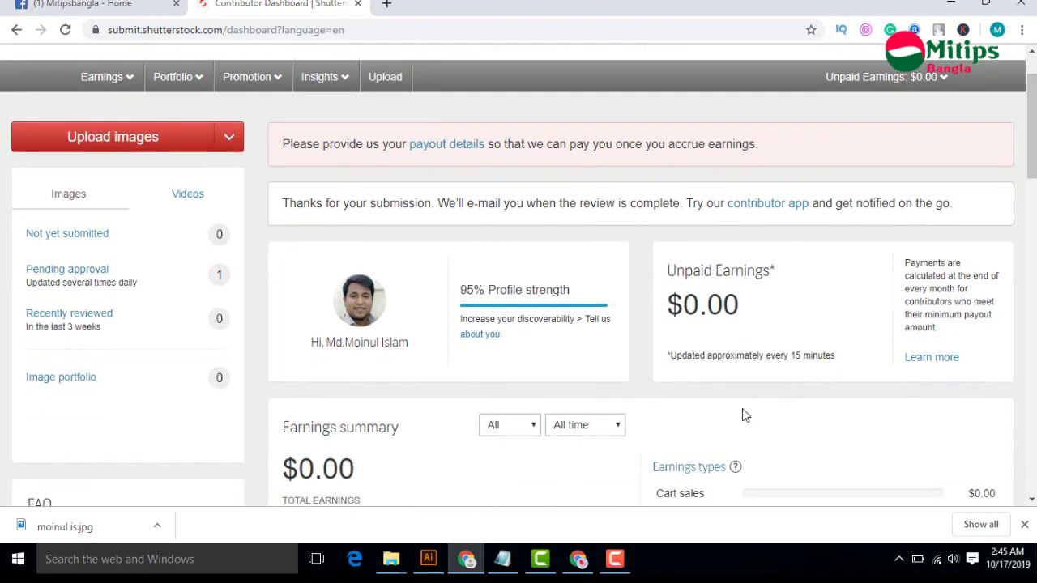
scroll(697, 388, up, 1)
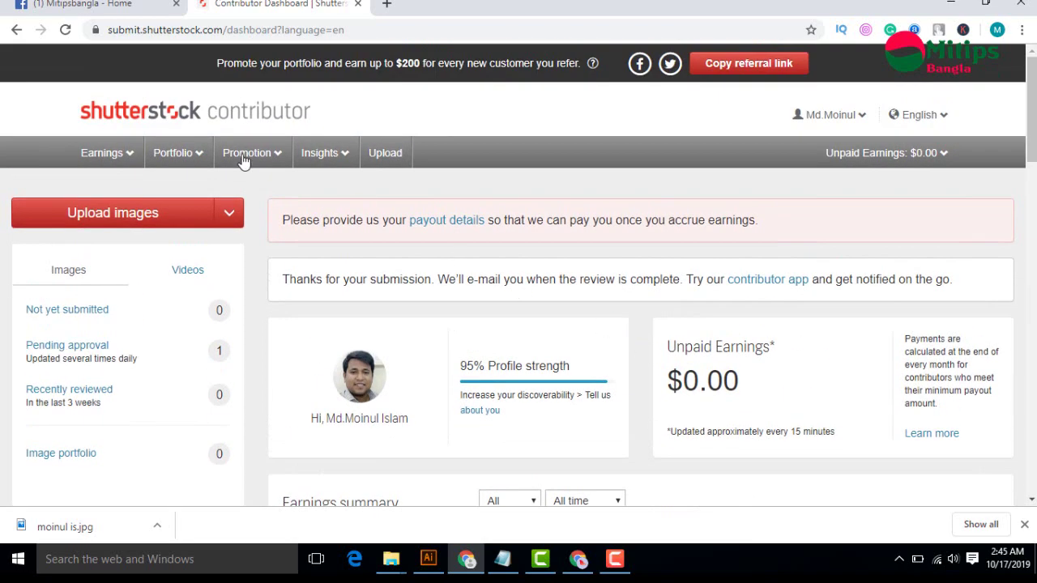
Step: Look through the contributor dashboard's earnings summary, monthly earnings, downloads map, sets and announcements, and open the content upload page
scroll(620, 324, down, 7)
scroll(546, 286, up, 4)
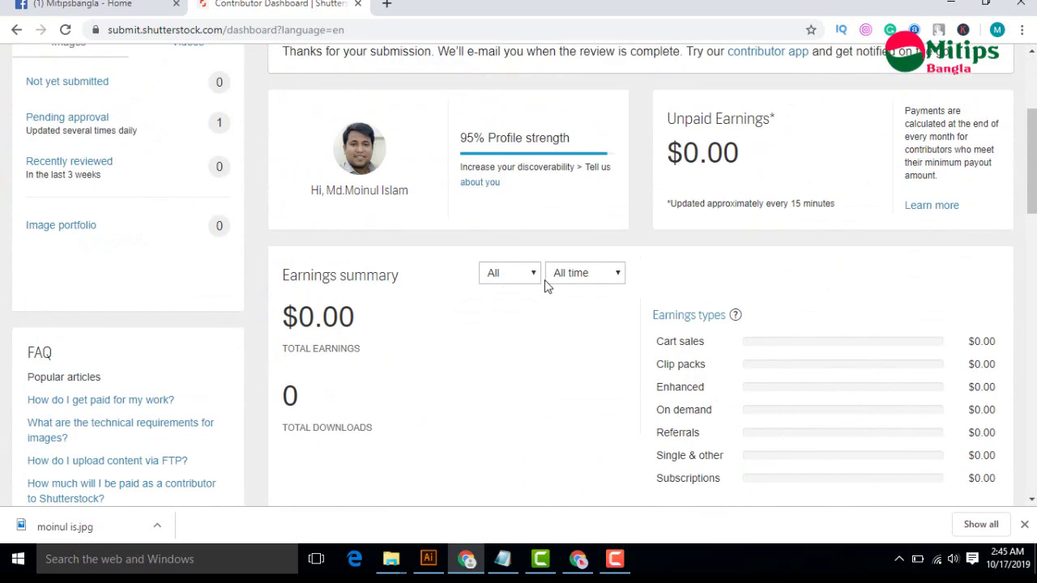
scroll(546, 285, down, 10)
scroll(545, 285, up, 5)
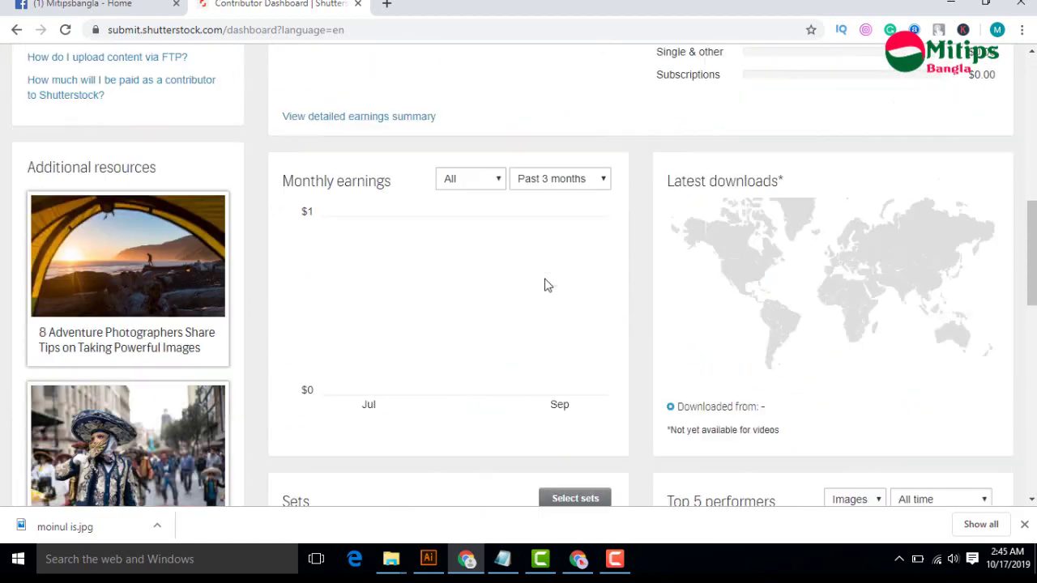
scroll(546, 285, up, 8)
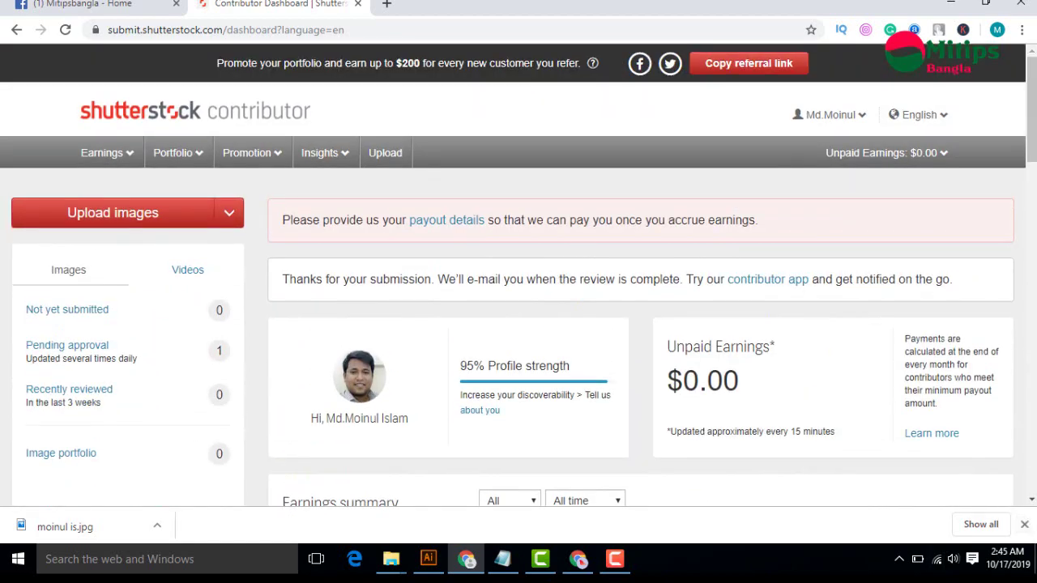
scroll(349, 300, down, 10)
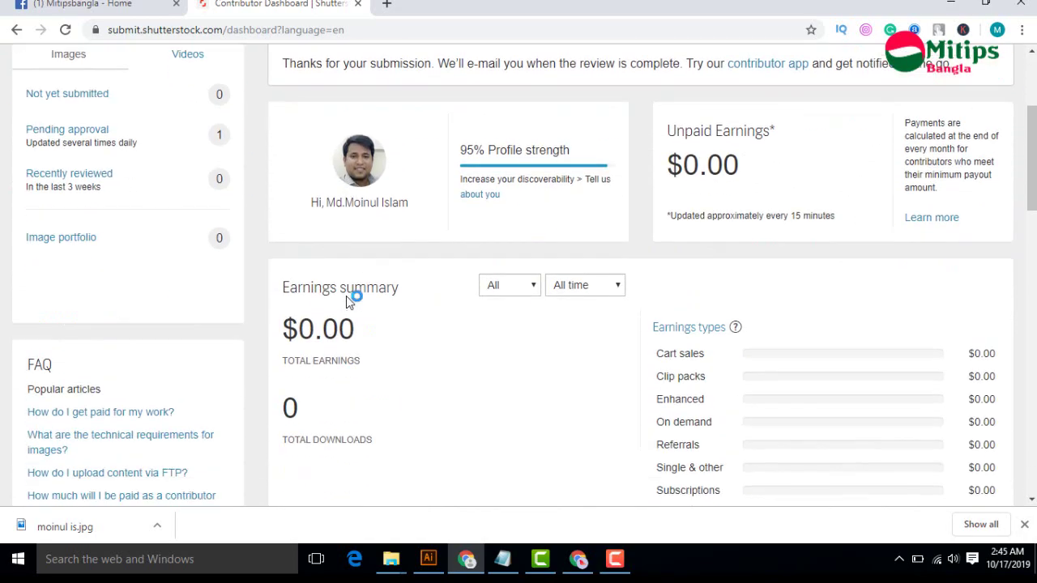
scroll(348, 296, down, 5)
scroll(358, 257, up, 12)
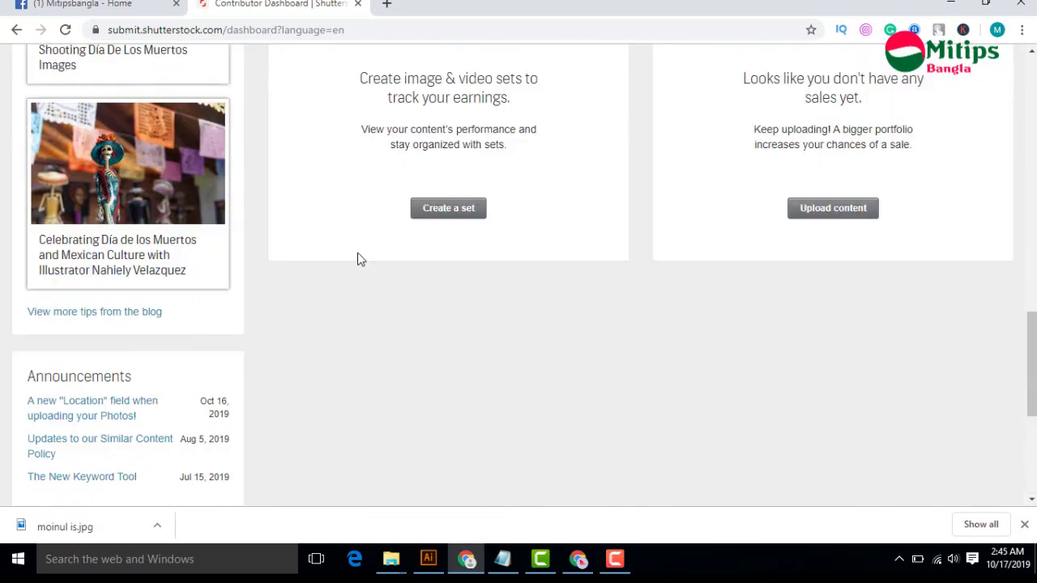
scroll(420, 172, up, 3)
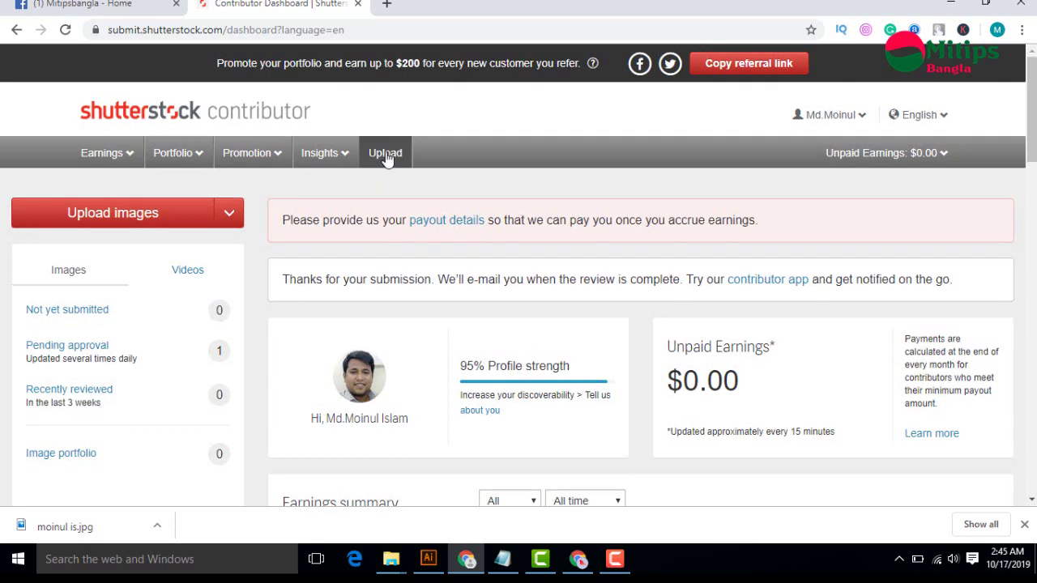
click(386, 157)
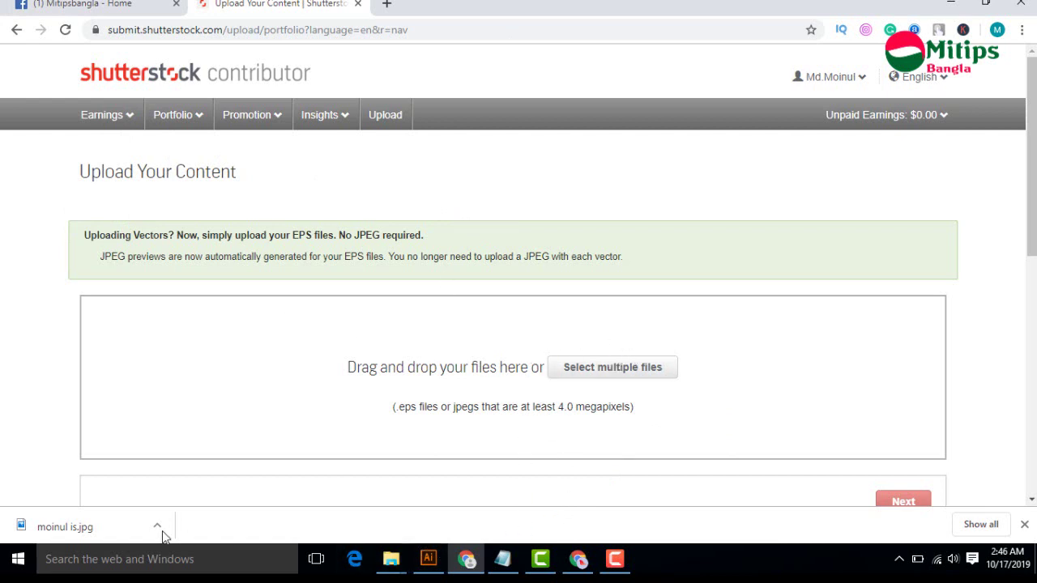
Step: Launch Adobe Photoshop 7.0 and dismiss its registration prompt
click(18, 562)
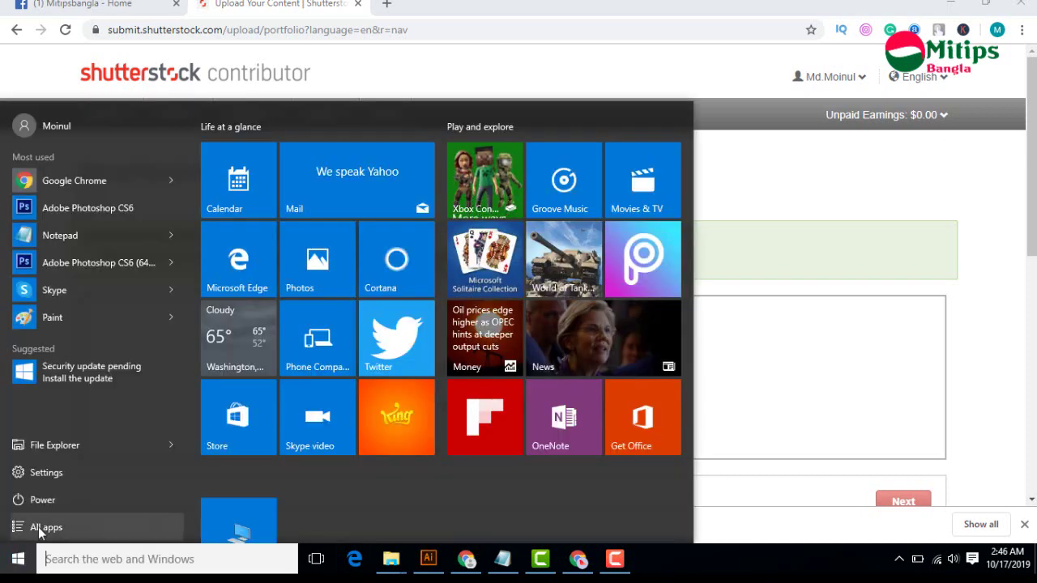
click(41, 527)
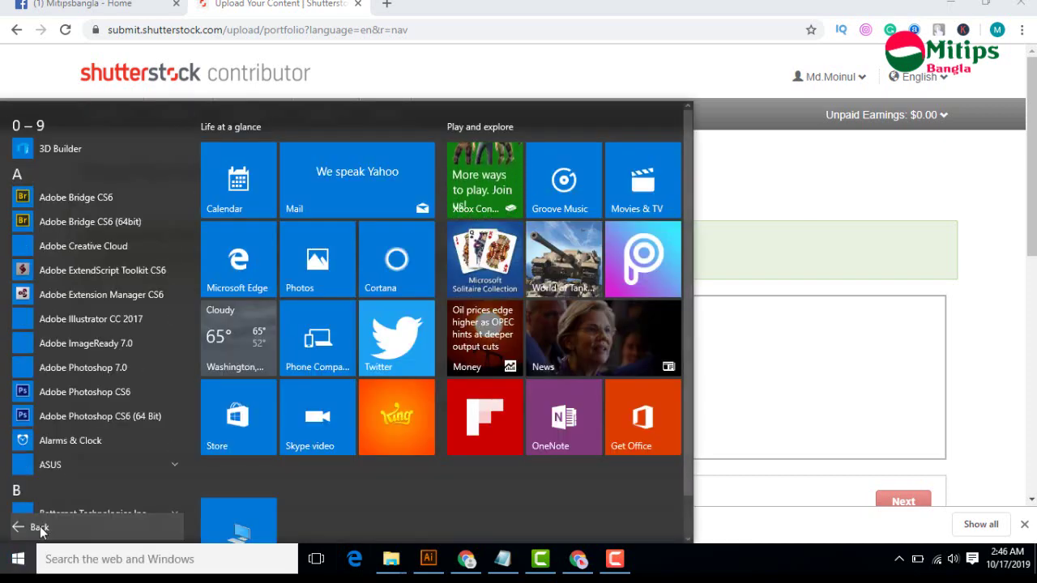
click(59, 368)
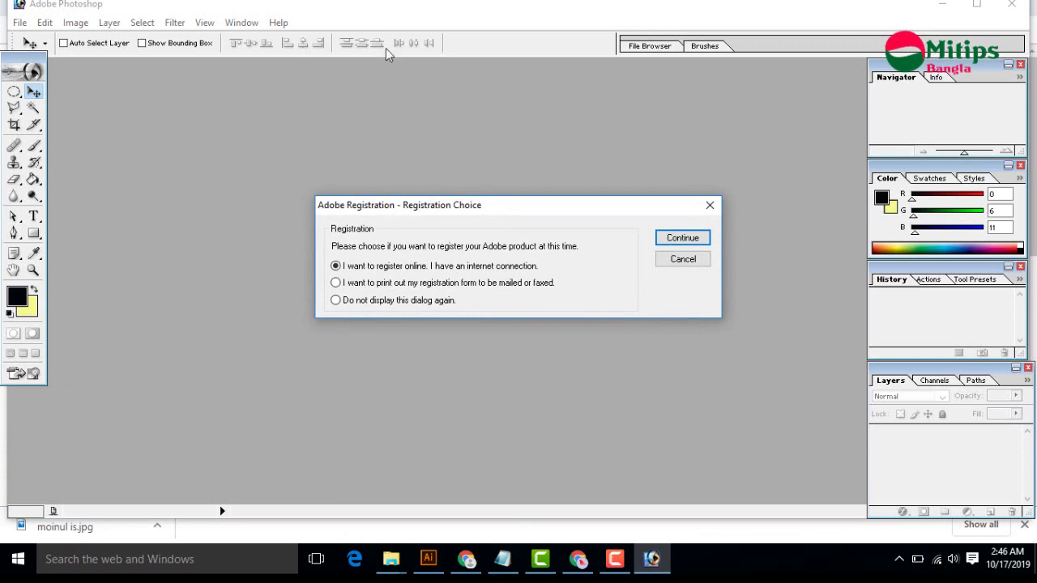
click(710, 206)
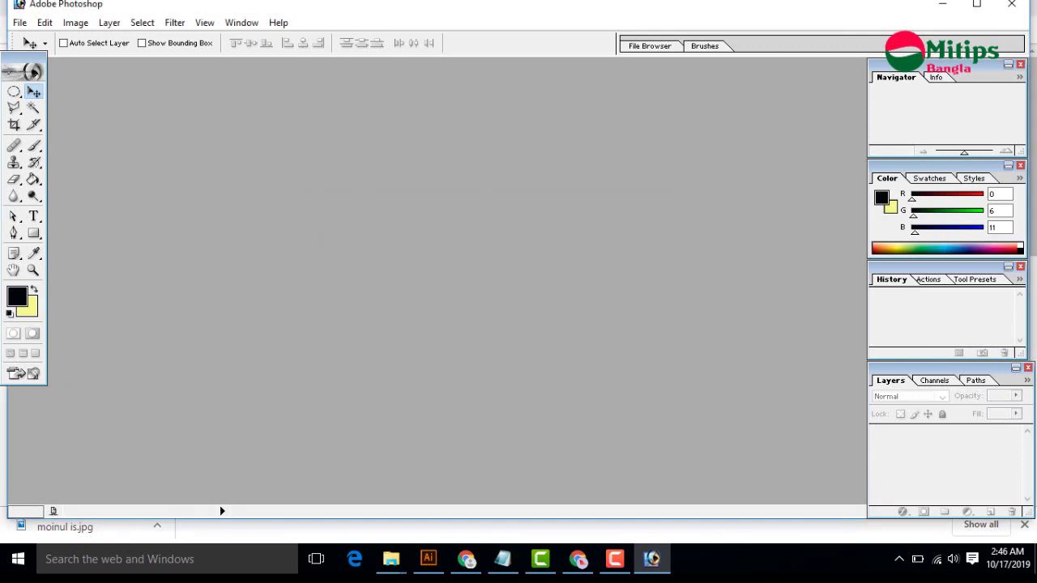
Step: Start a new Photoshop document with a width of 2464 pixels and enter 12 as its height
click(19, 23)
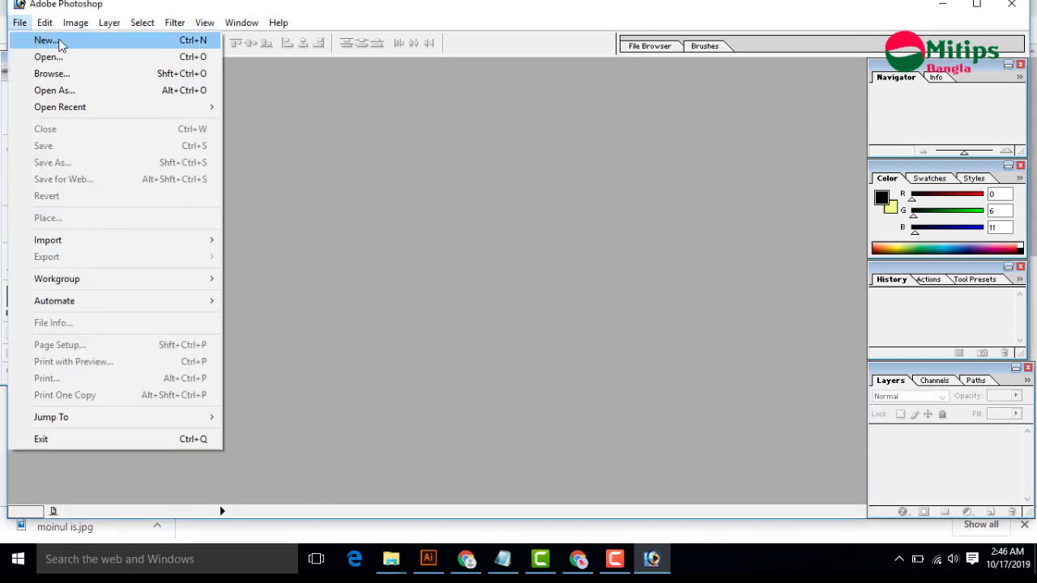
click(61, 42)
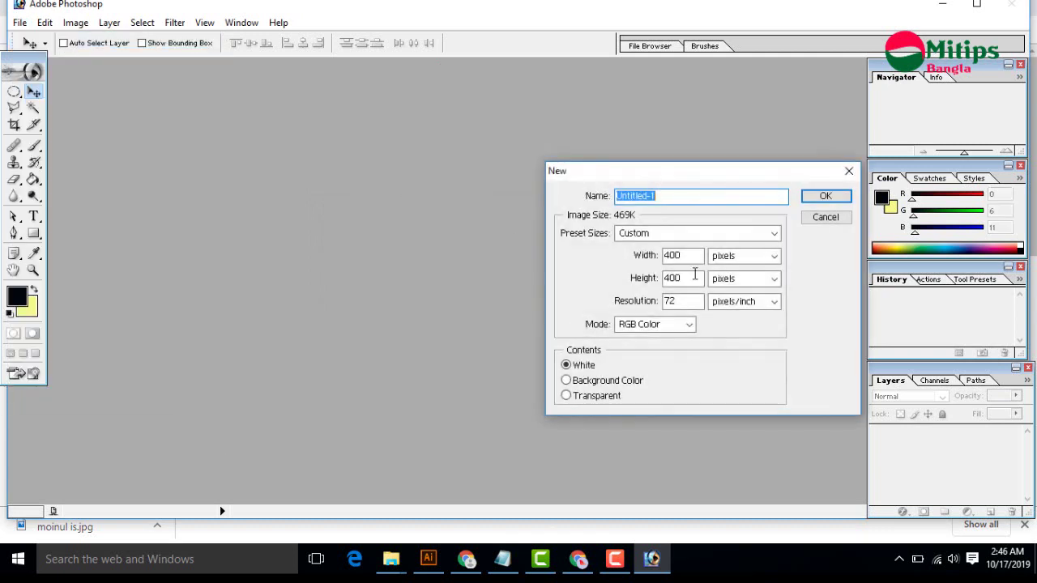
double_click(694, 255)
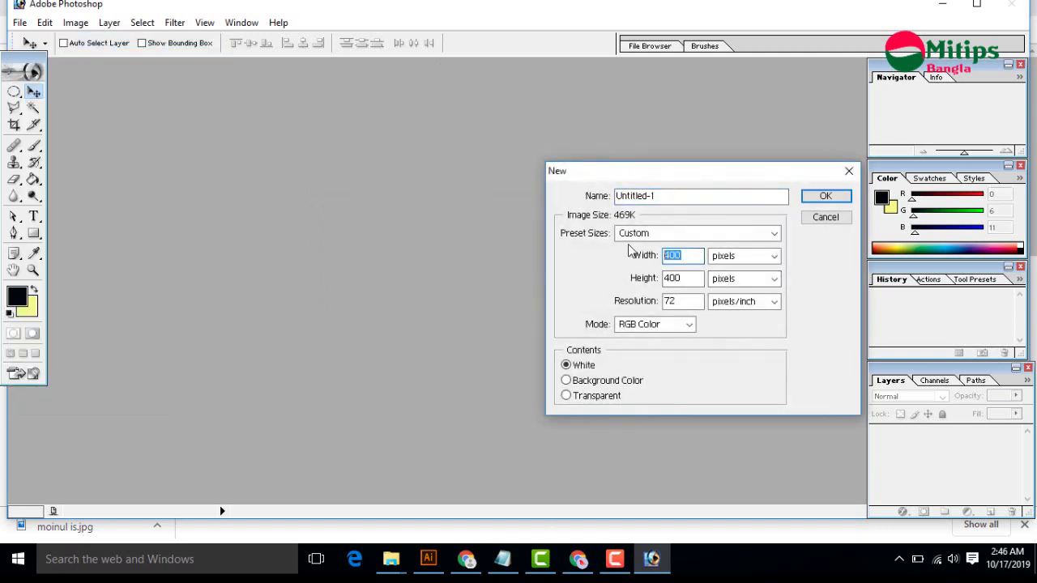
text(2464)
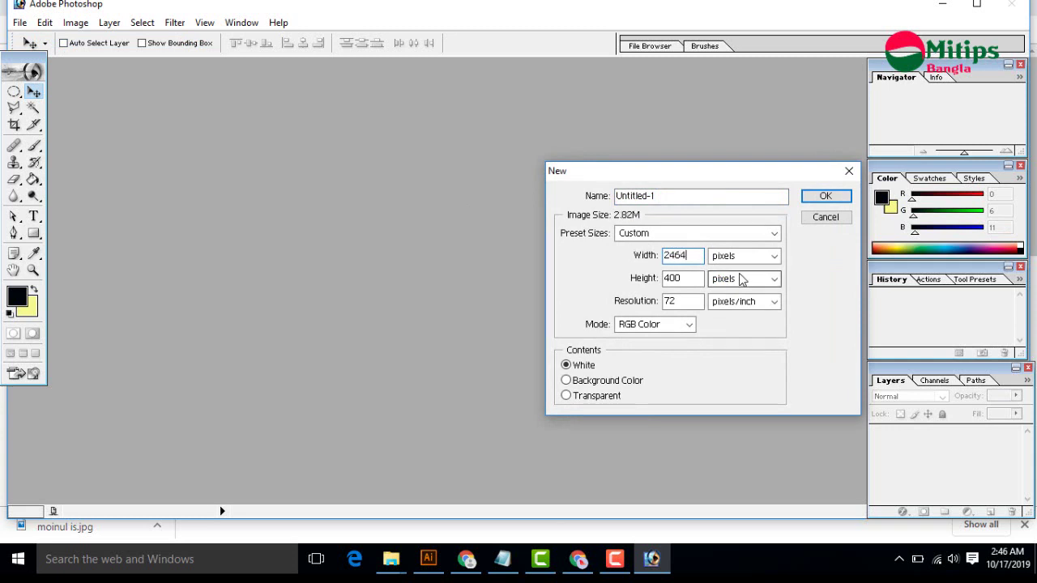
double_click(683, 278)
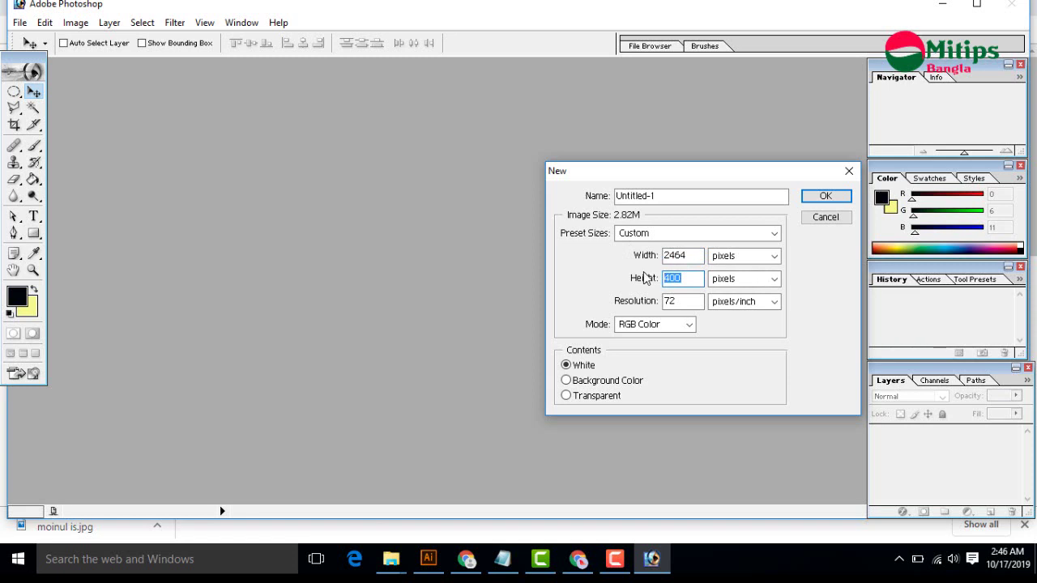
text(12)
Step: Switch to Chrome, check its open windows and tabs for the required image dimensions, and return to the content upload page
click(468, 559)
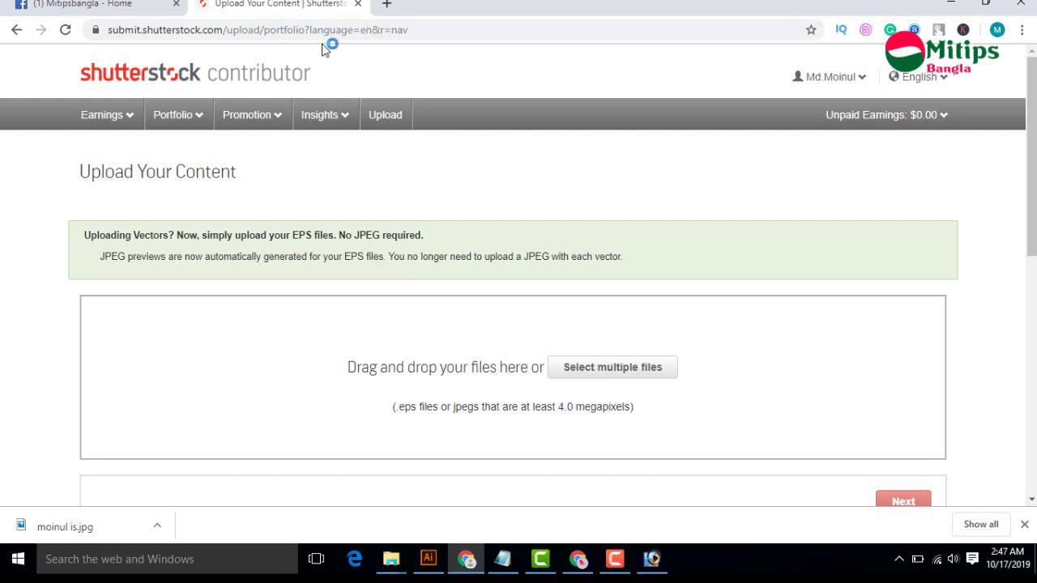
key(alt+Tab)
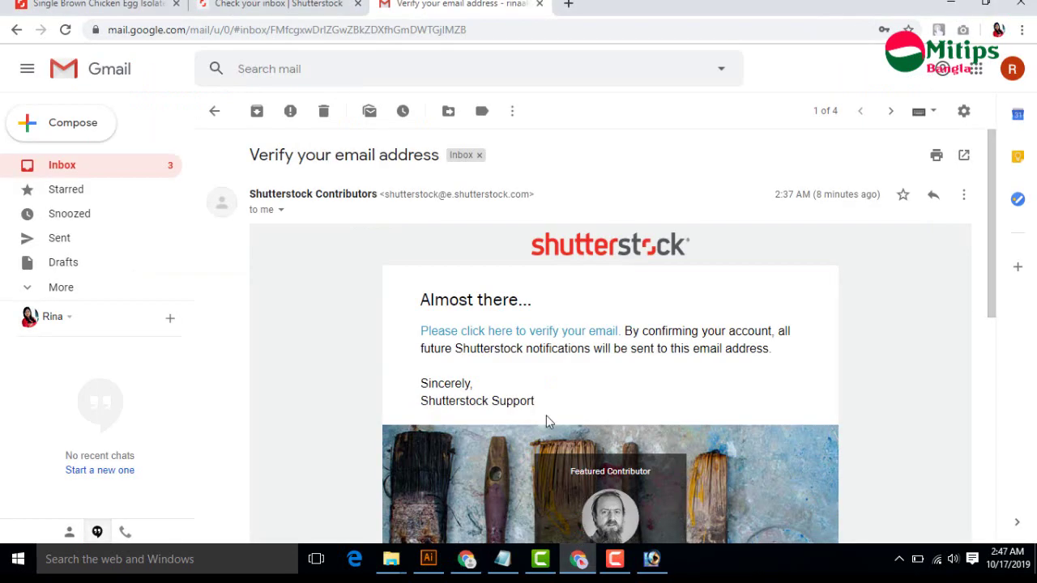
click(267, 7)
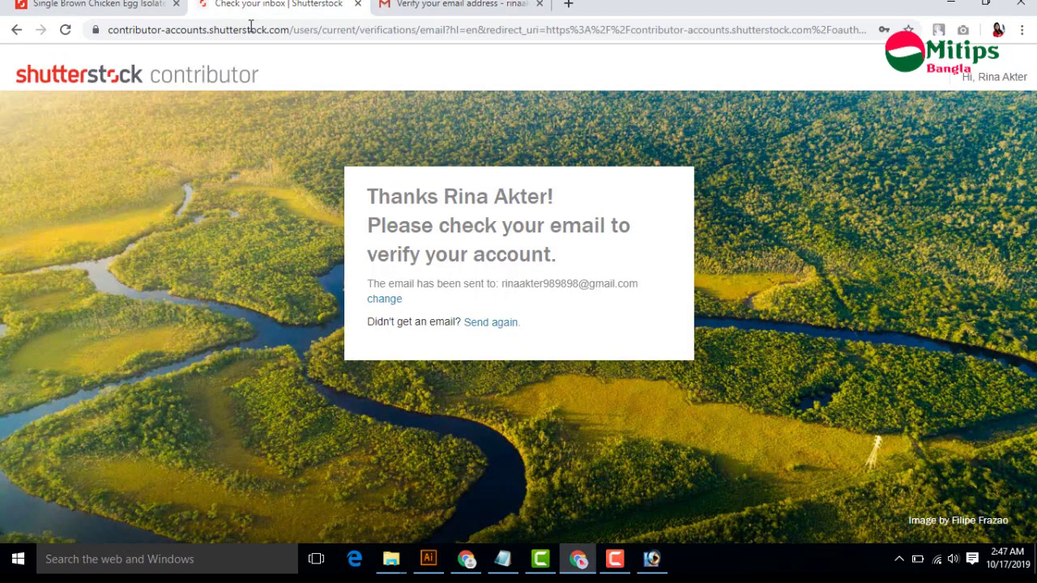
click(141, 6)
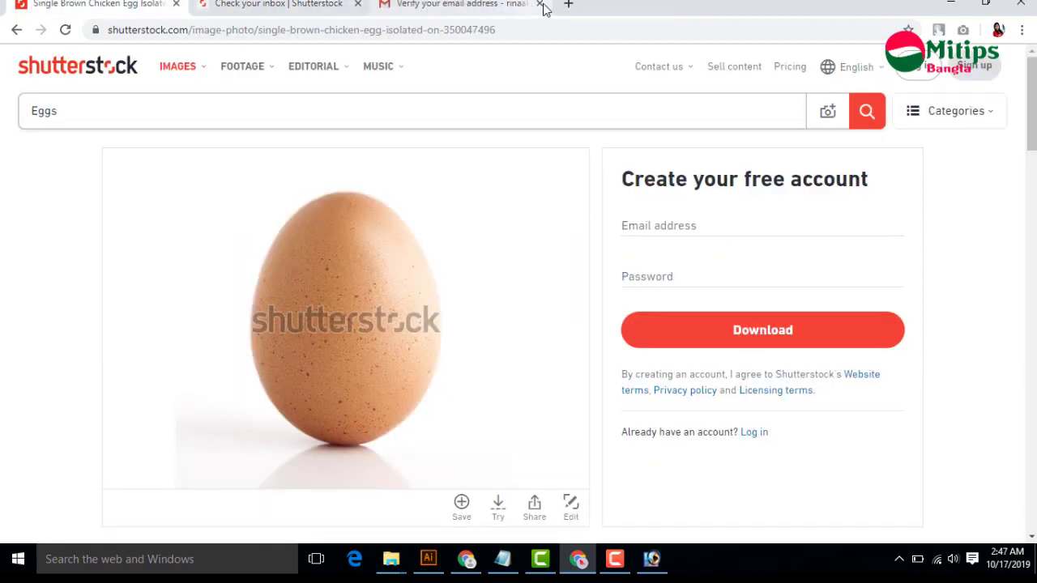
click(951, 3)
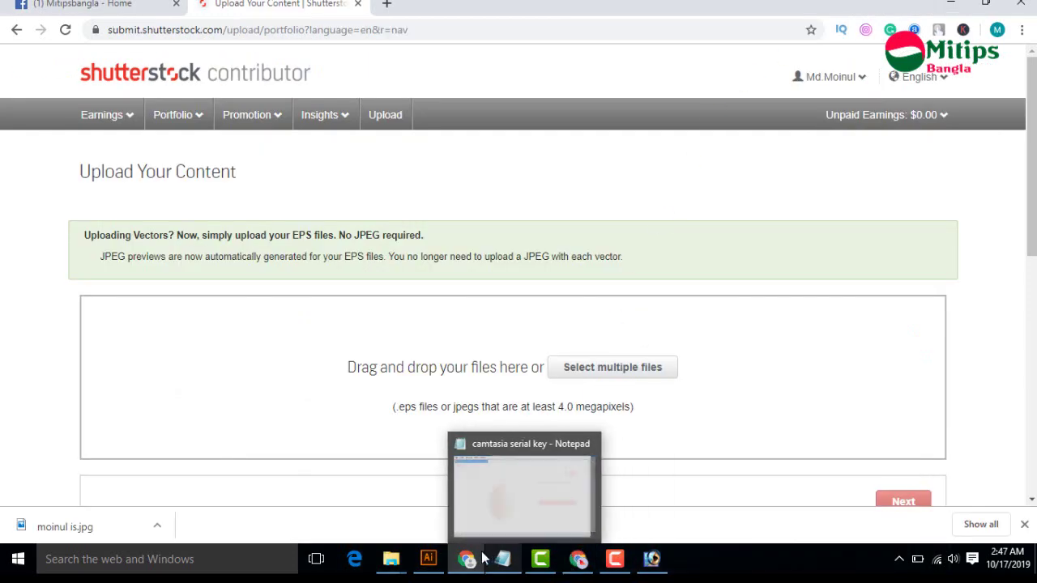
mouse_move(474, 509)
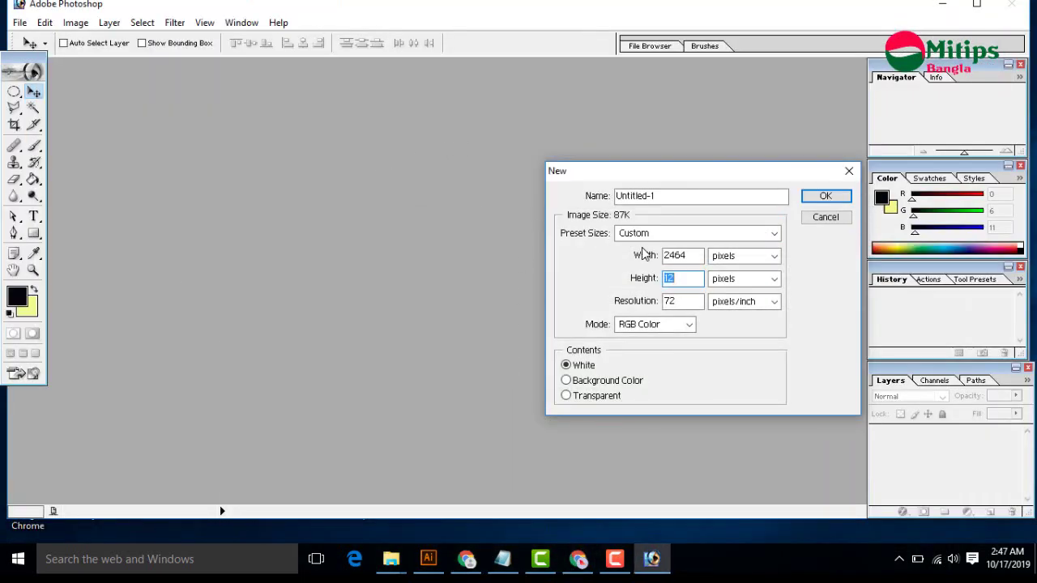
click(477, 563)
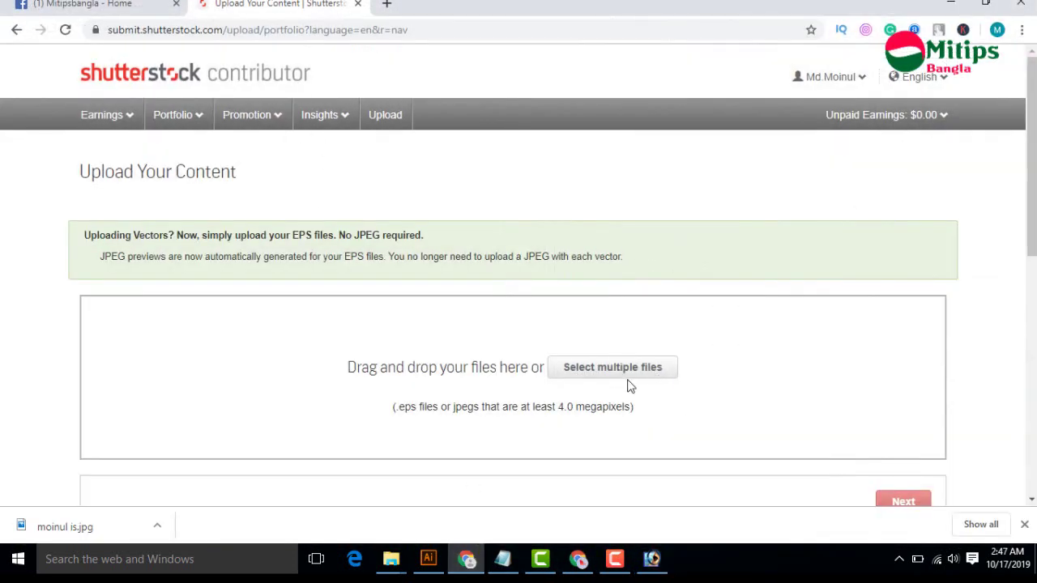
click(616, 372)
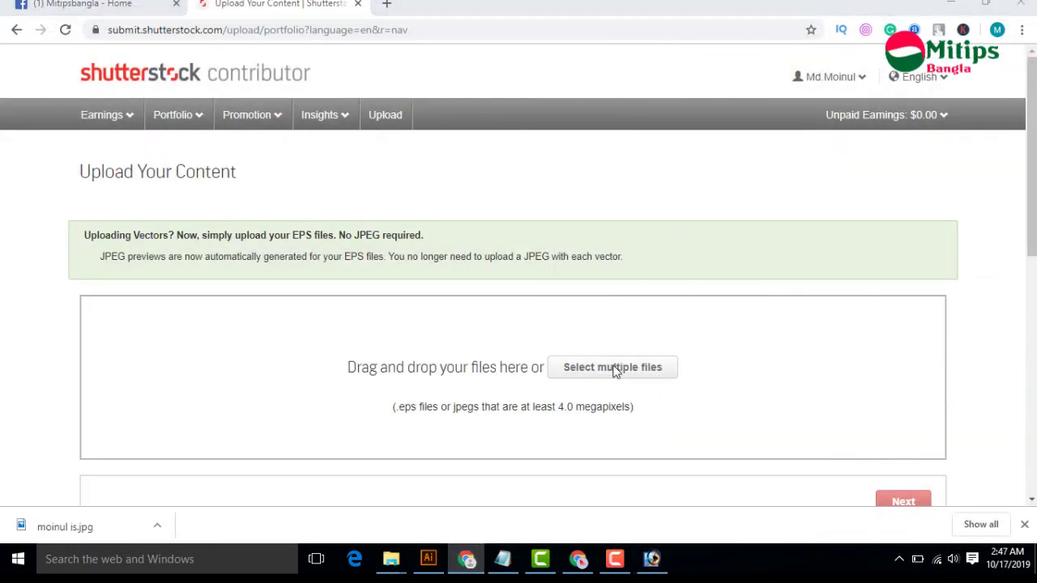
click(598, 10)
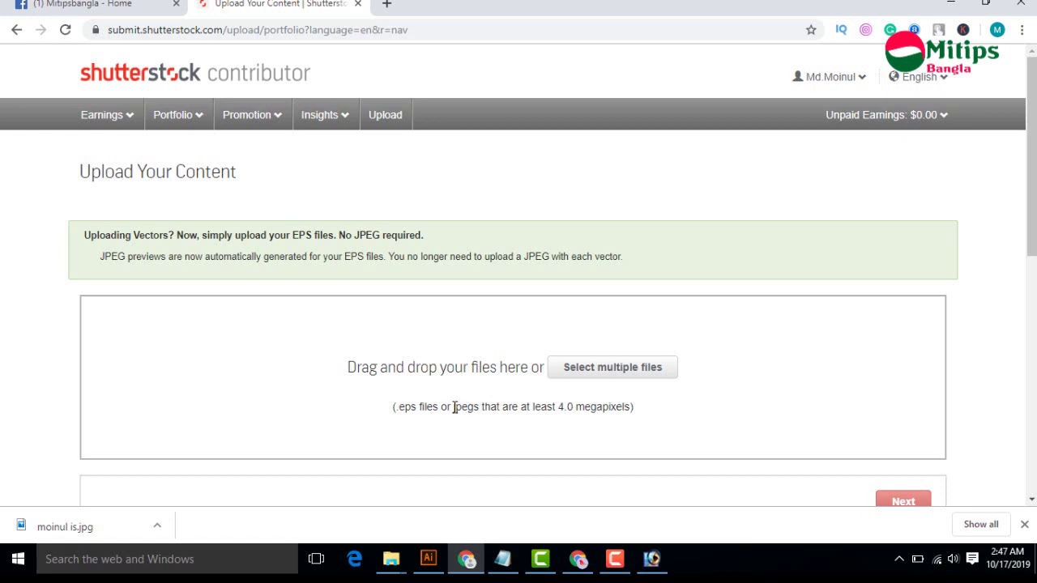
Step: Search Google for the upload page's phrase "jpegs that are at least 4.0 megapixels" and examine the size chart under "What size is 4 megapixels?"
drag(453, 407, 638, 409)
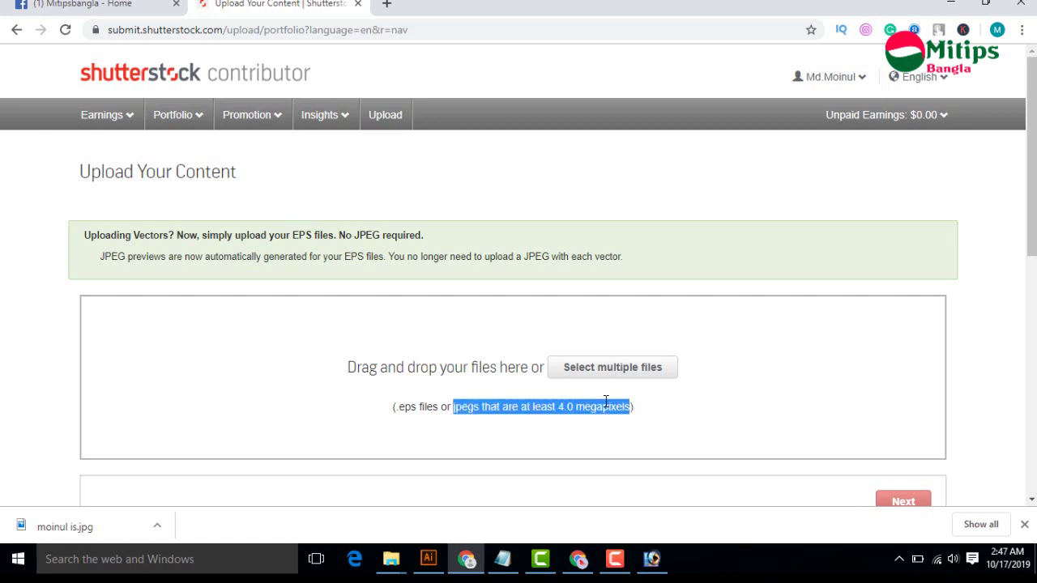
right_click(606, 401)
click(670, 432)
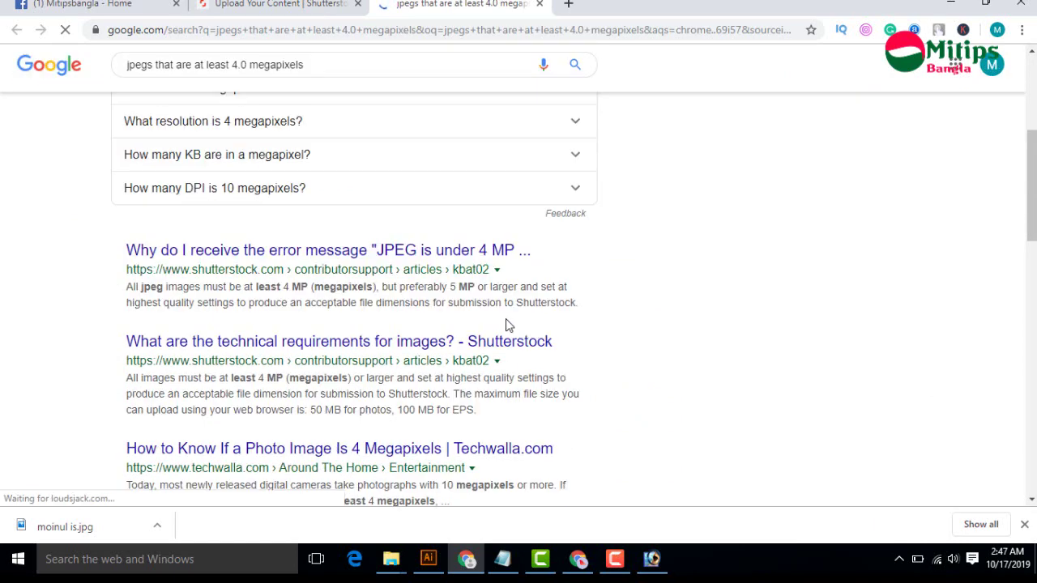
scroll(502, 324, up, 2)
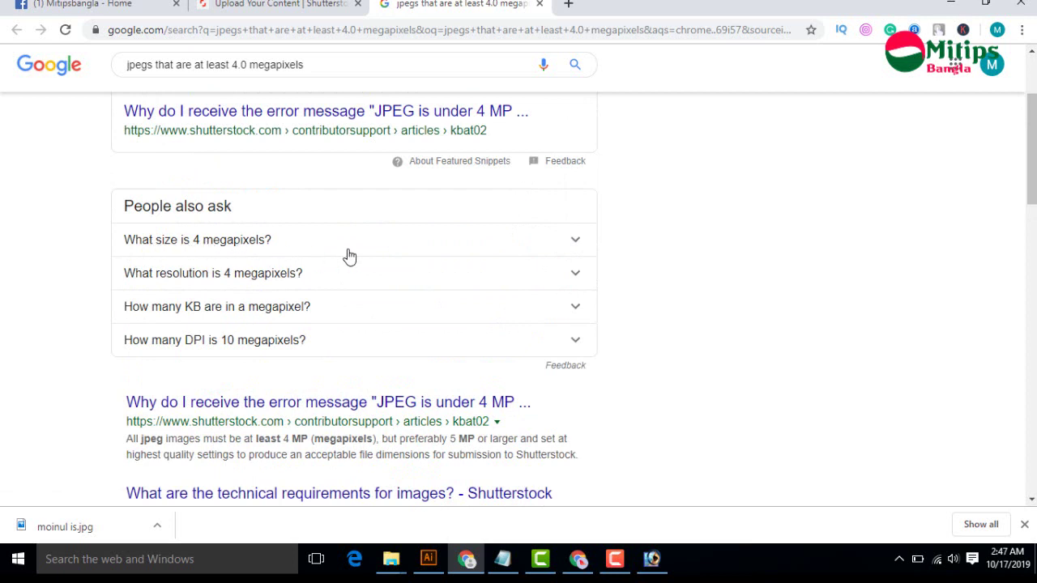
click(576, 244)
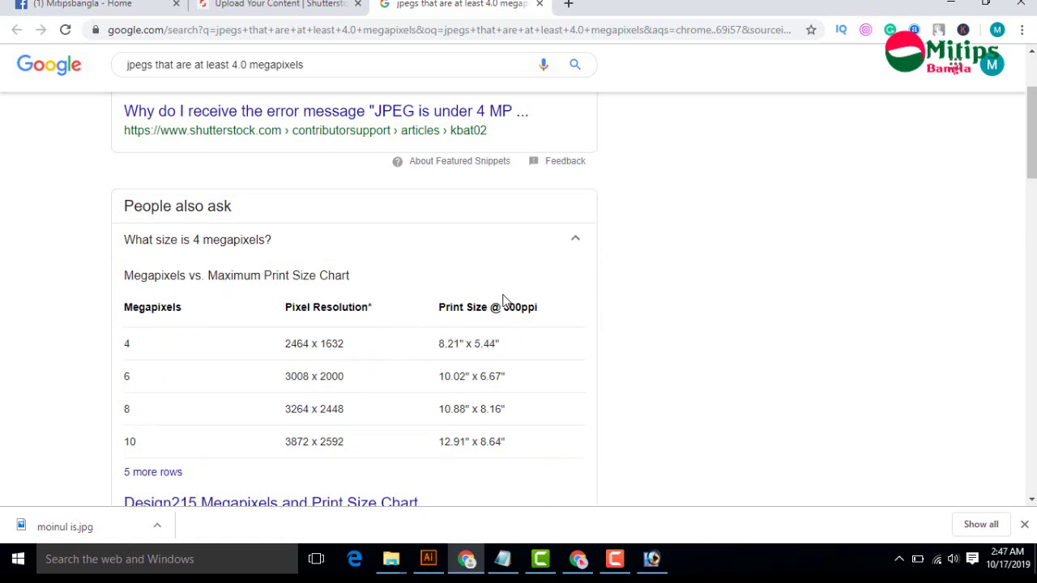
drag(503, 308, 571, 318)
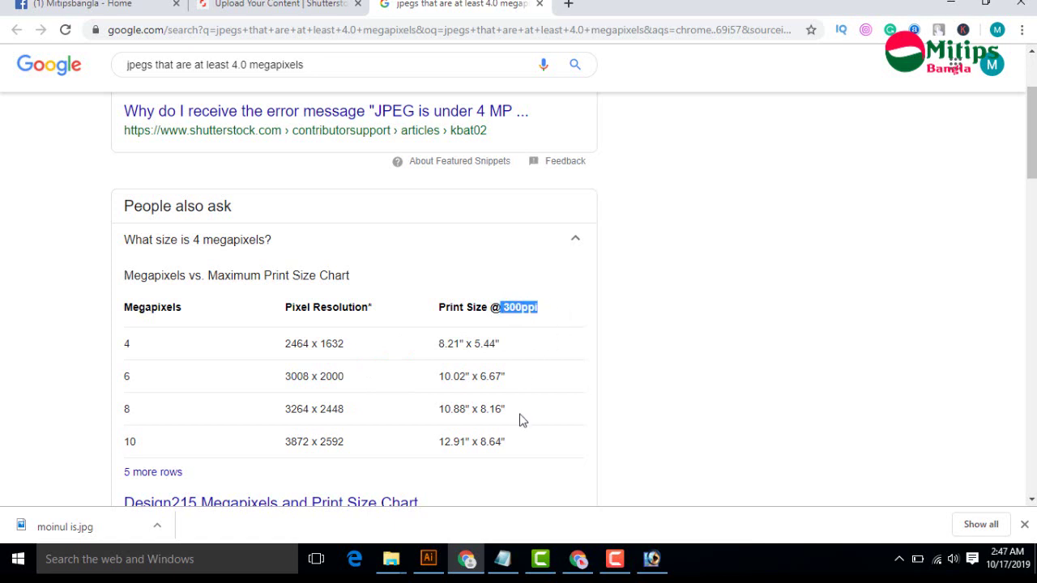
Step: Return to Photoshop, set the new document's height to 1632 pixels and resolution to 300 pixels/inch, and create it
click(651, 559)
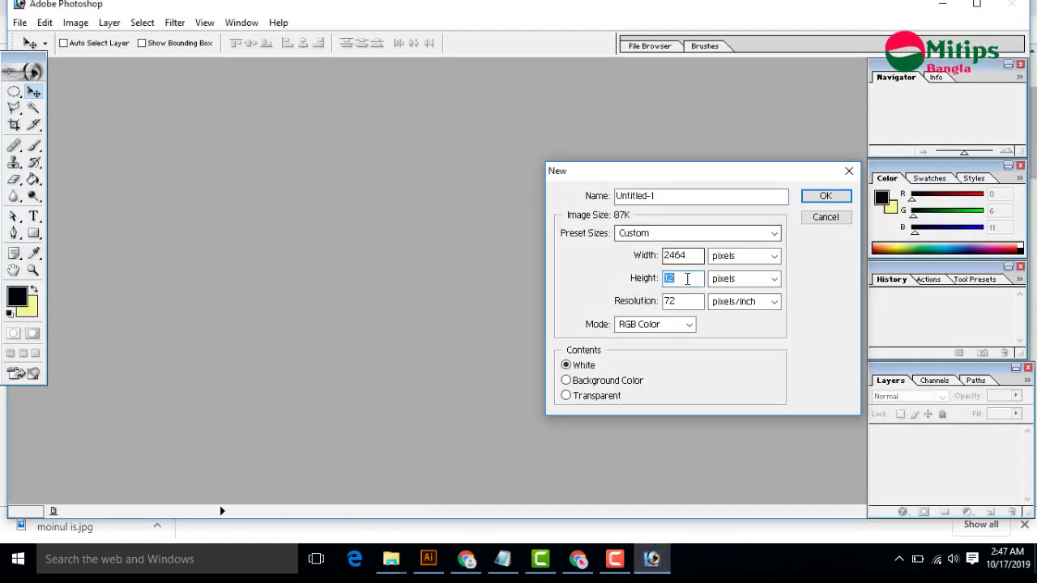
text(1)
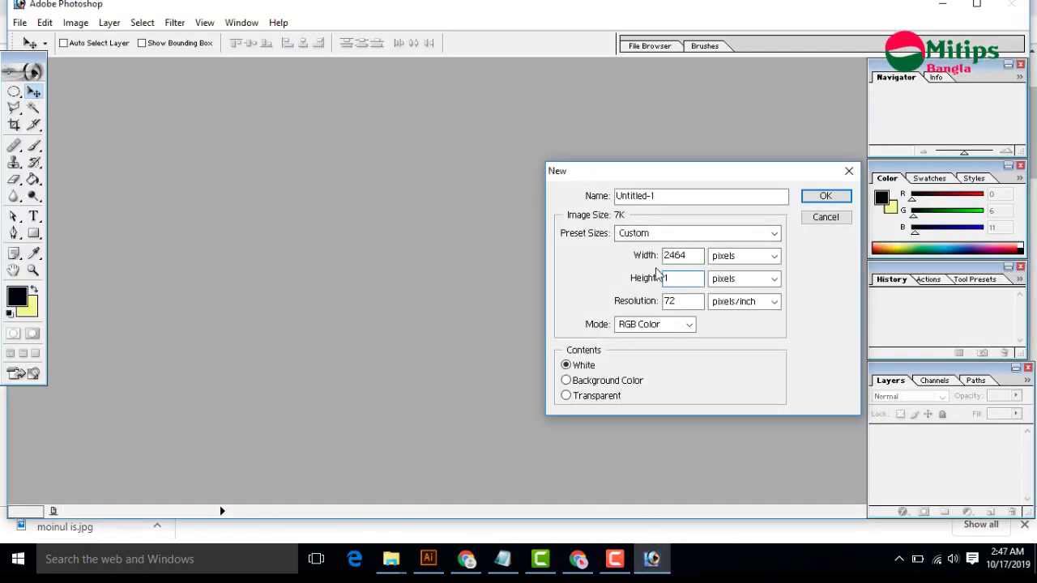
text(632)
double_click(685, 299)
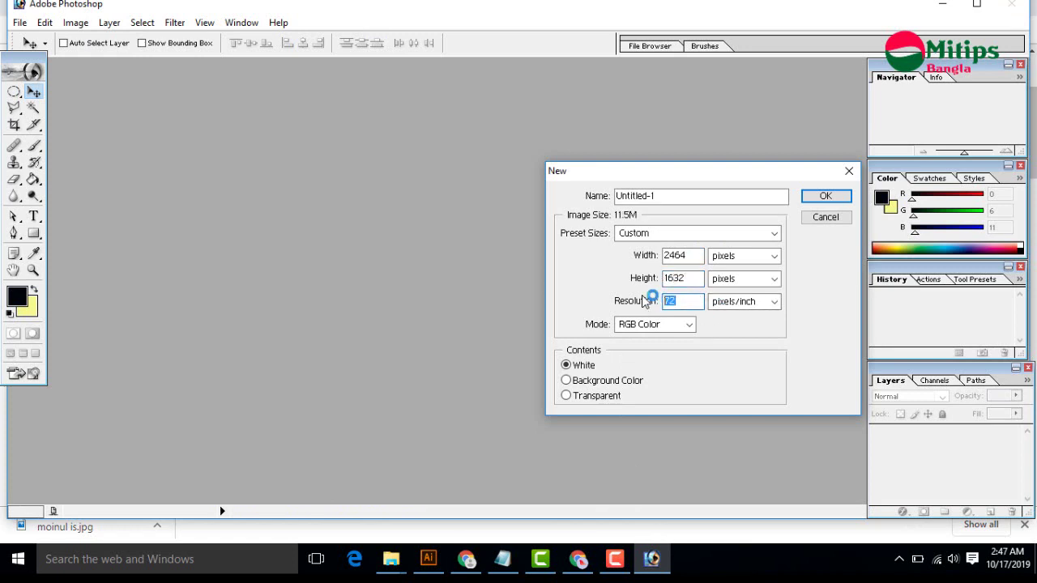
text(300)
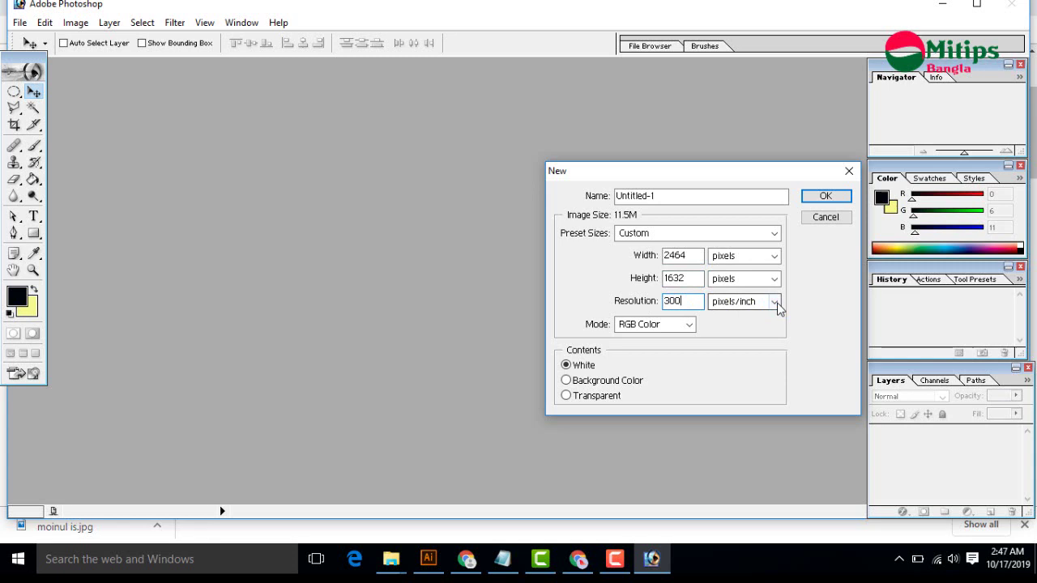
click(820, 197)
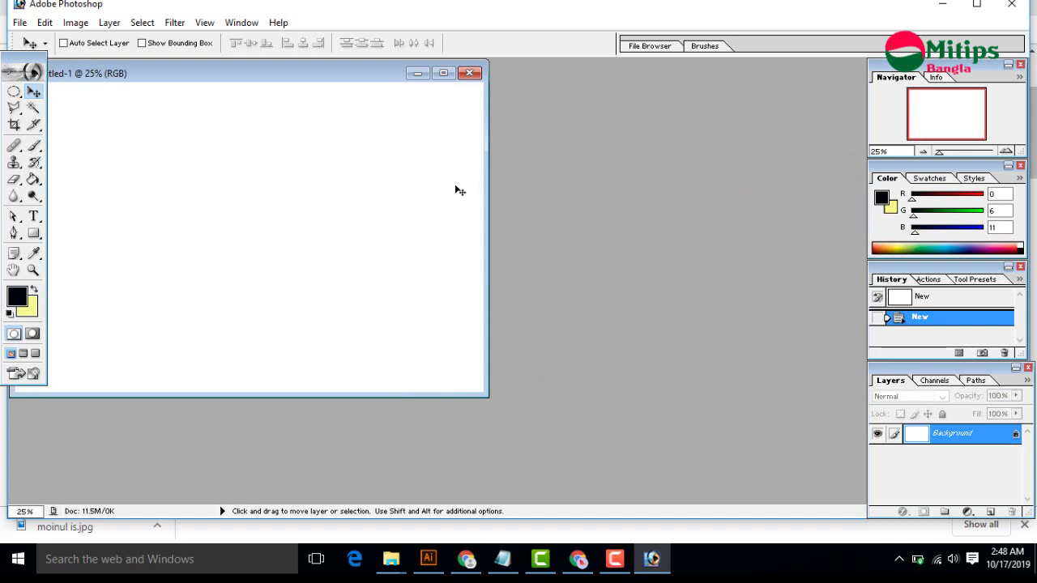
Step: Move the blank document aside and open the By_Cycle_showdown image from the sutterstock folder
drag(342, 82, 609, 127)
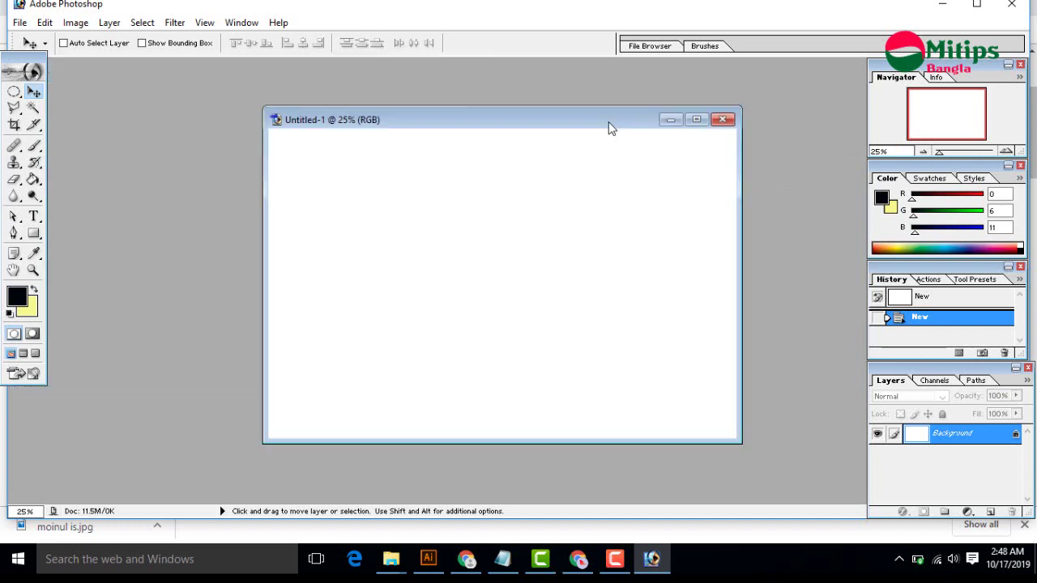
click(20, 24)
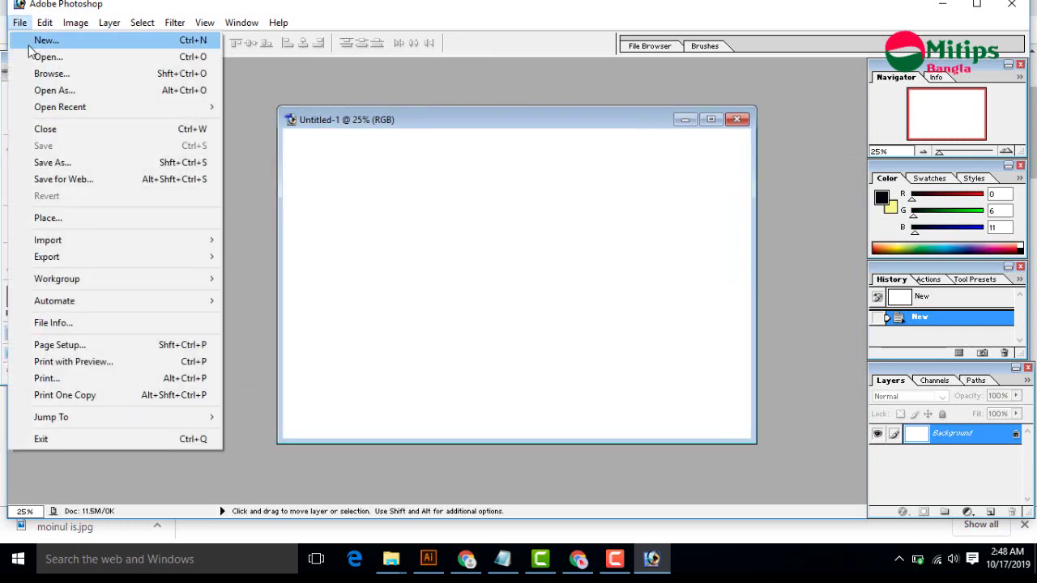
click(34, 58)
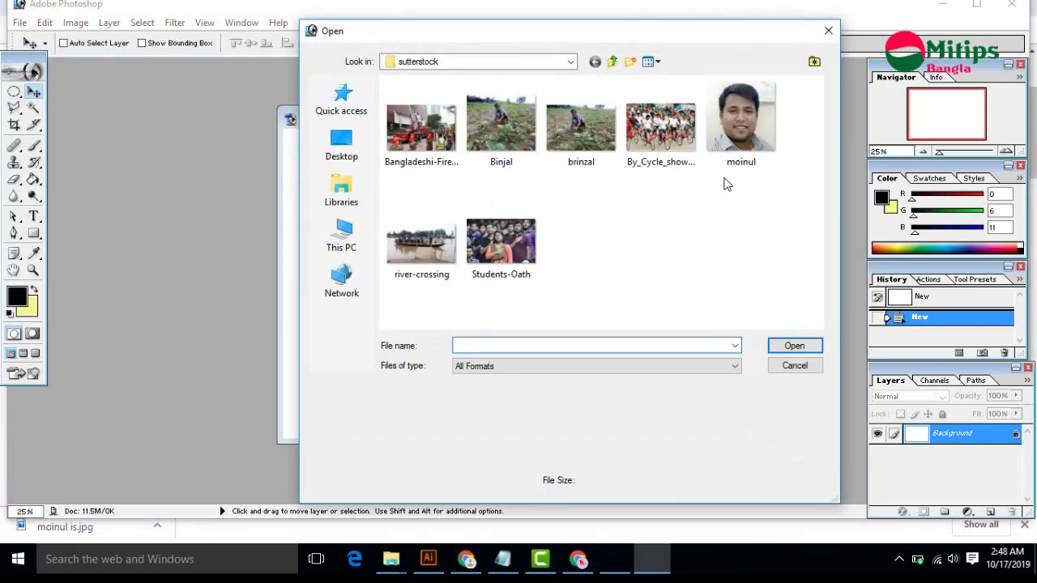
click(665, 130)
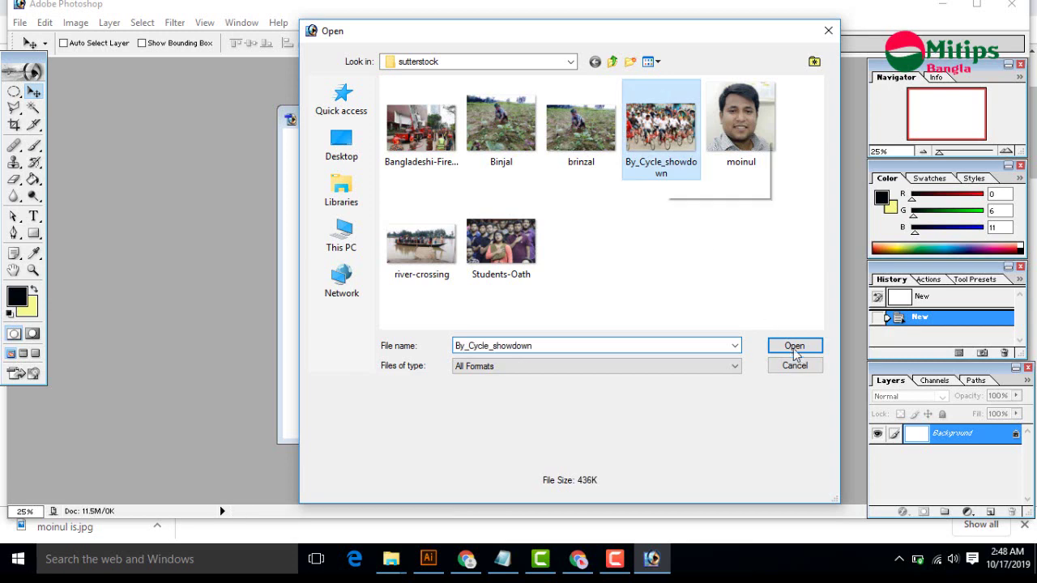
click(795, 346)
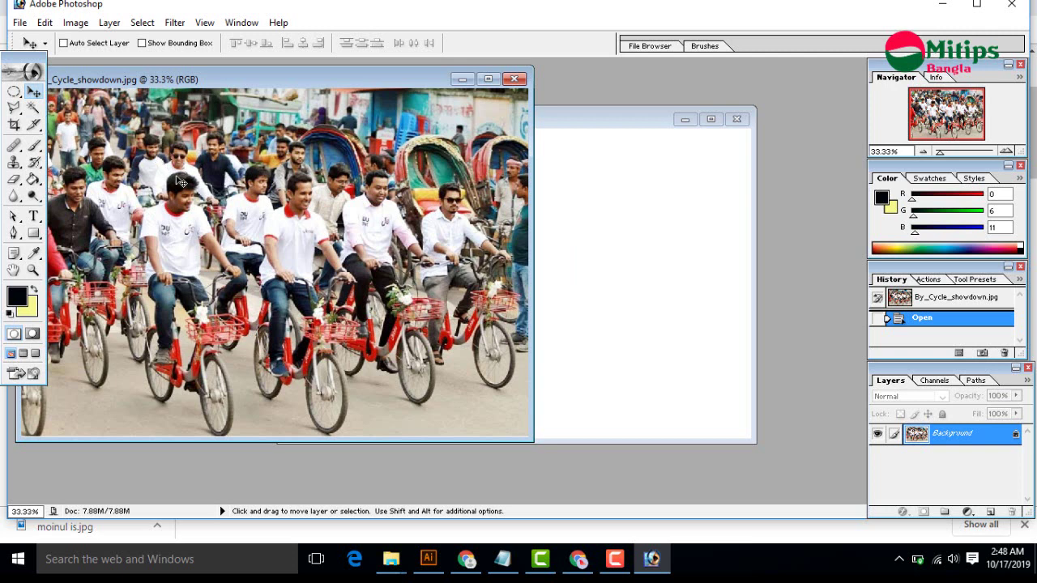
Step: Copy the bicycle photo into the blank Untitled-1 document, align it with the canvas's upper-left corner, and maximize that document
click(559, 232)
click(527, 211)
drag(398, 243, 521, 233)
click(710, 119)
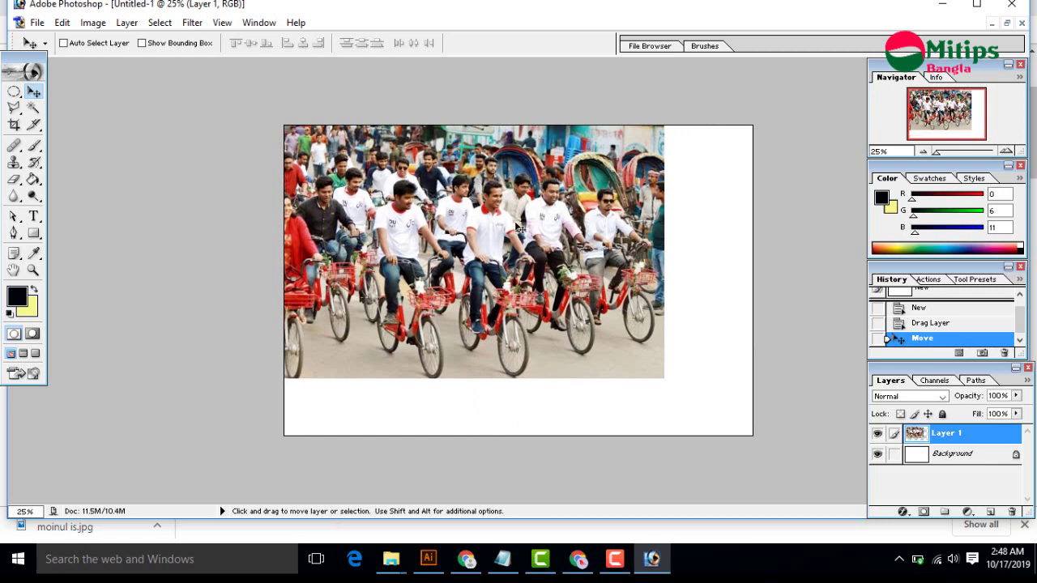
Step: Scale the photo layer proportionally to about 123.6% with Free Transform so it fills the canvas
key(ctrl+t)
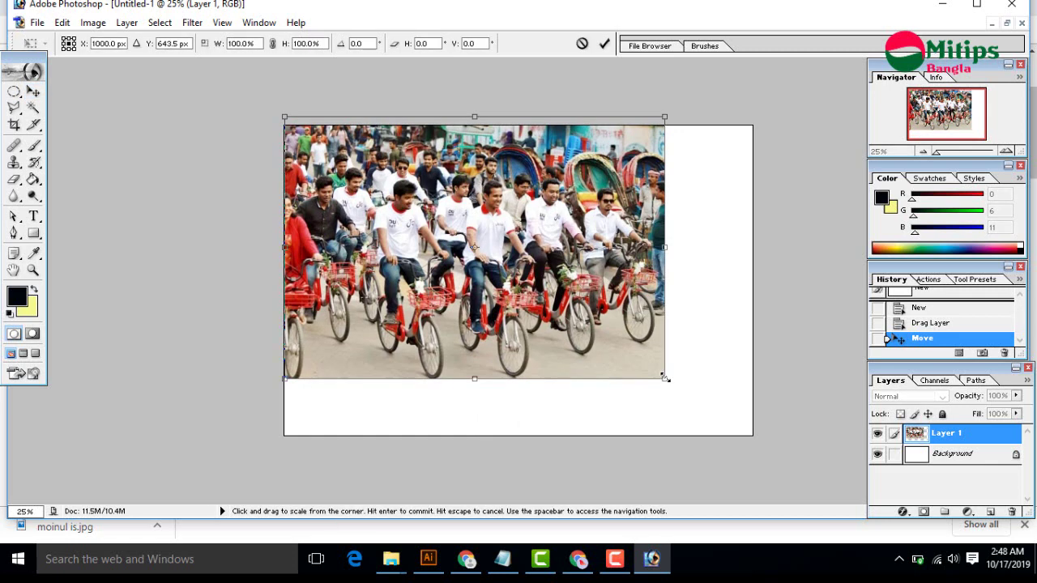
drag(662, 377, 753, 438)
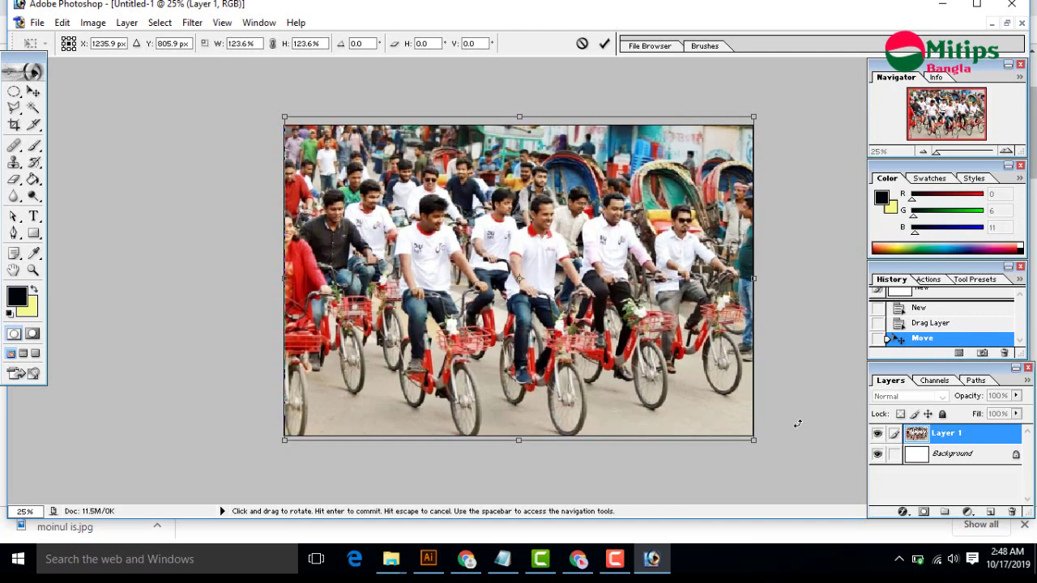
key(Return)
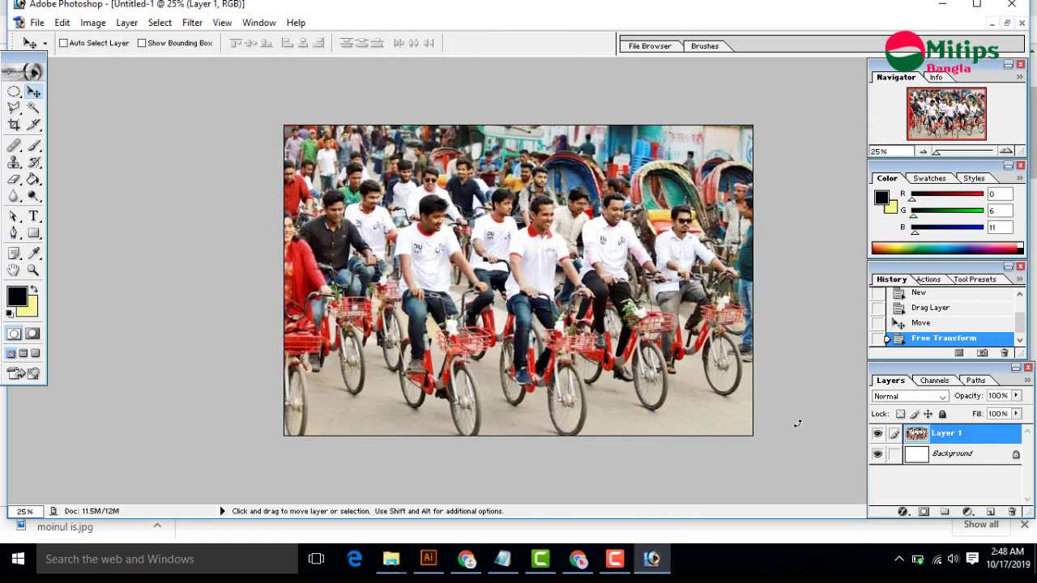
Step: Save the image for the web with the JPEG High preset, replacing By_Cycle_showdown.jpg in the sutterstock folder
click(37, 23)
click(80, 182)
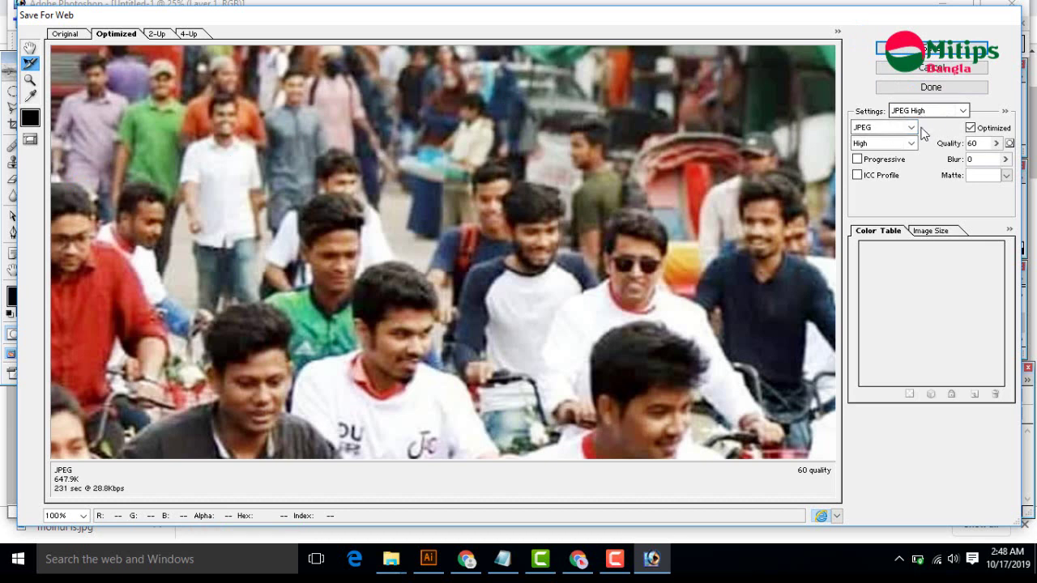
click(943, 113)
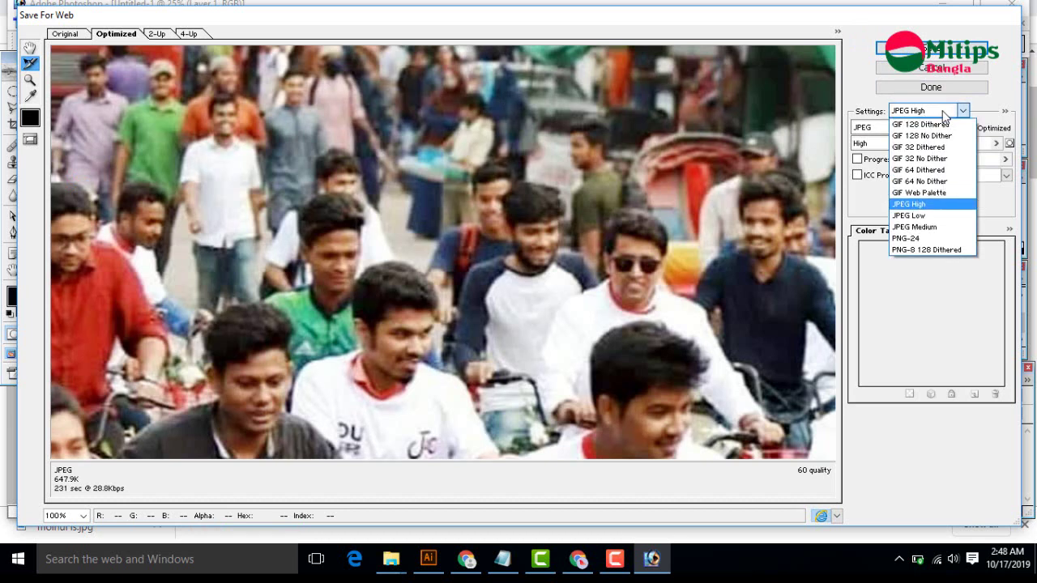
click(923, 207)
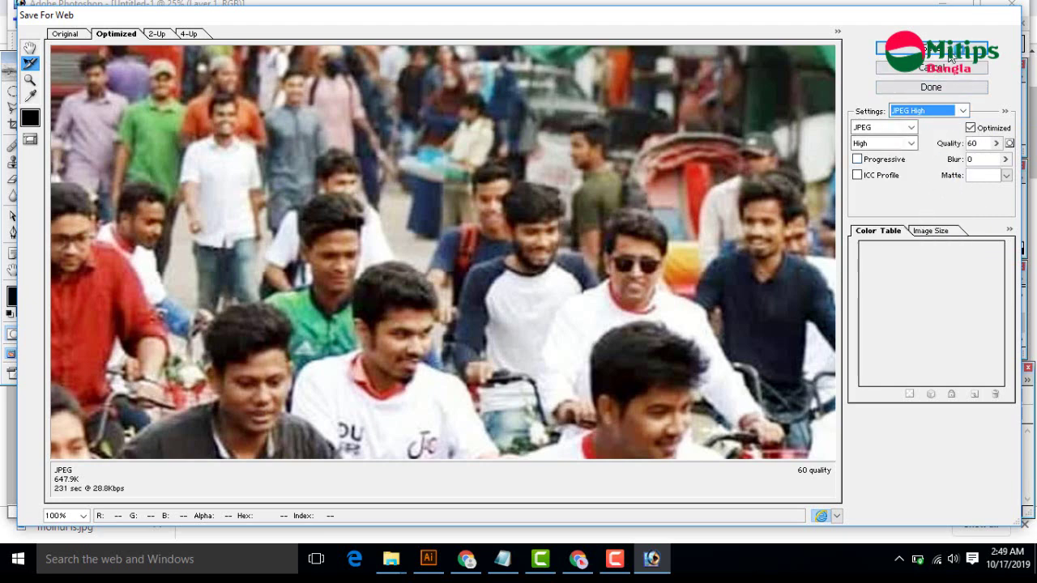
click(952, 55)
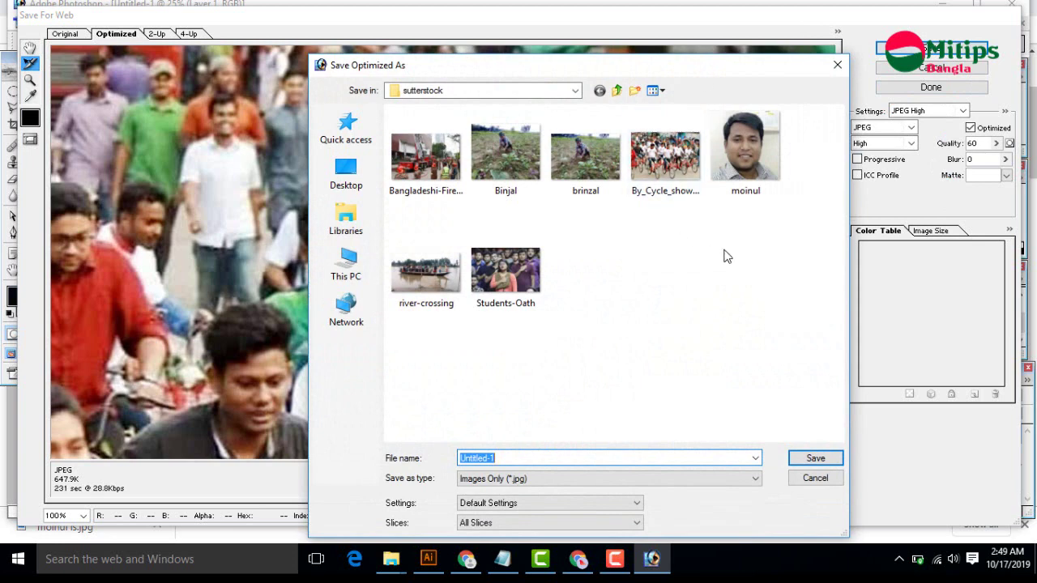
click(679, 193)
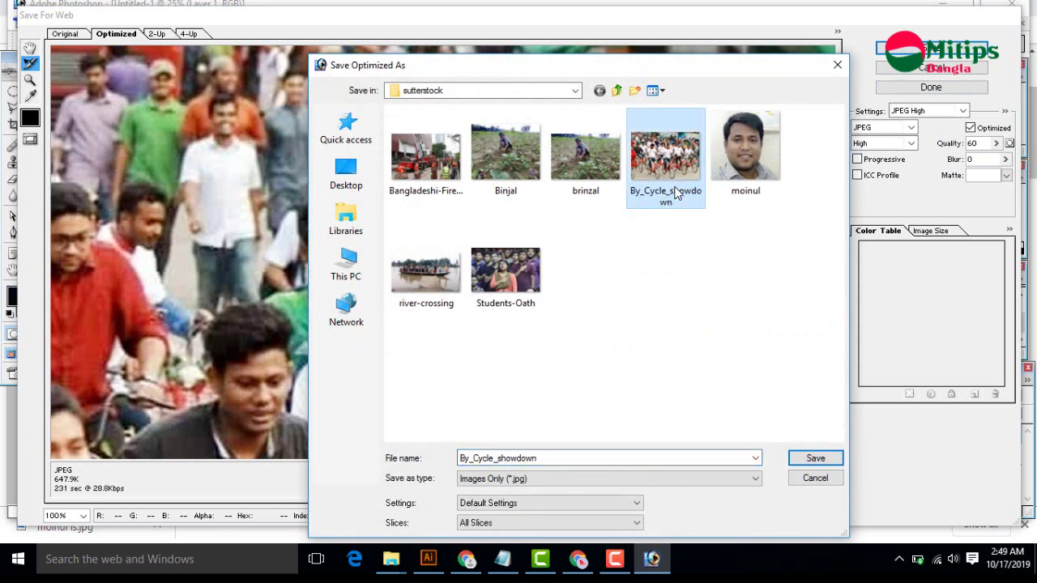
click(812, 458)
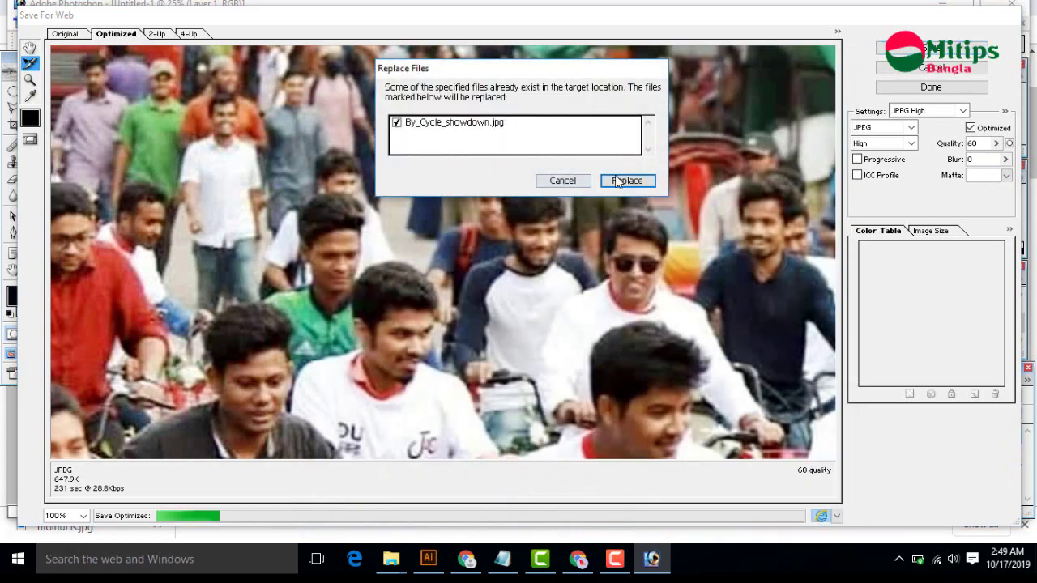
click(626, 181)
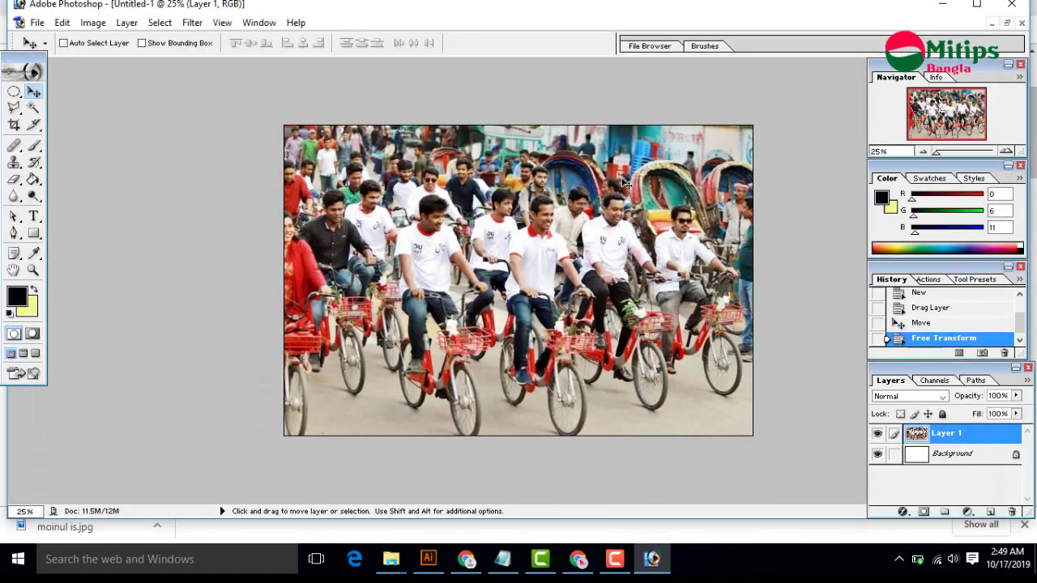
Step: Switch to Chrome and upload By_Cycle_showdown from the sutterstock folder on the Shutterstock content upload page
click(942, 4)
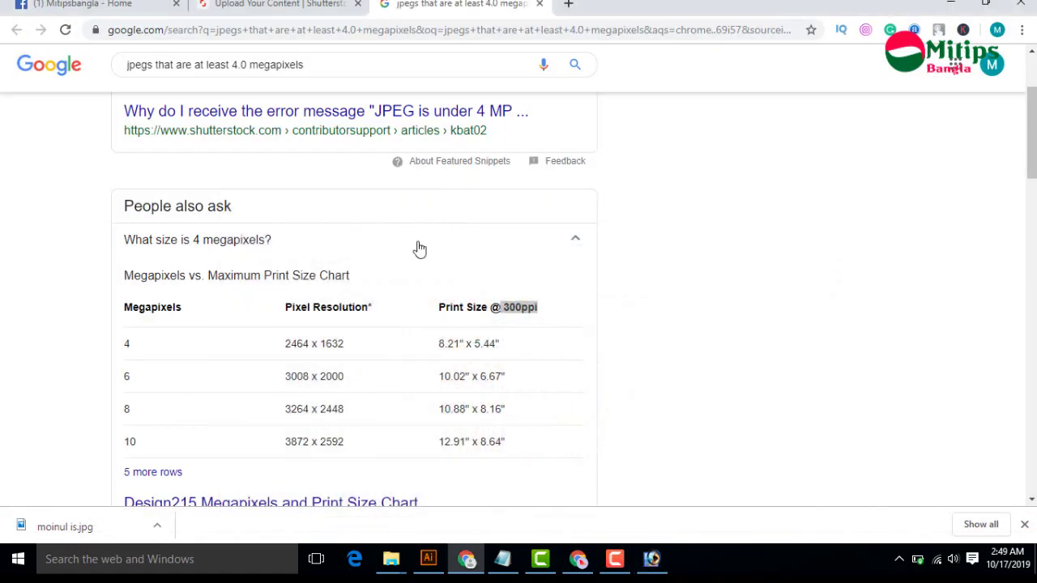
click(250, 4)
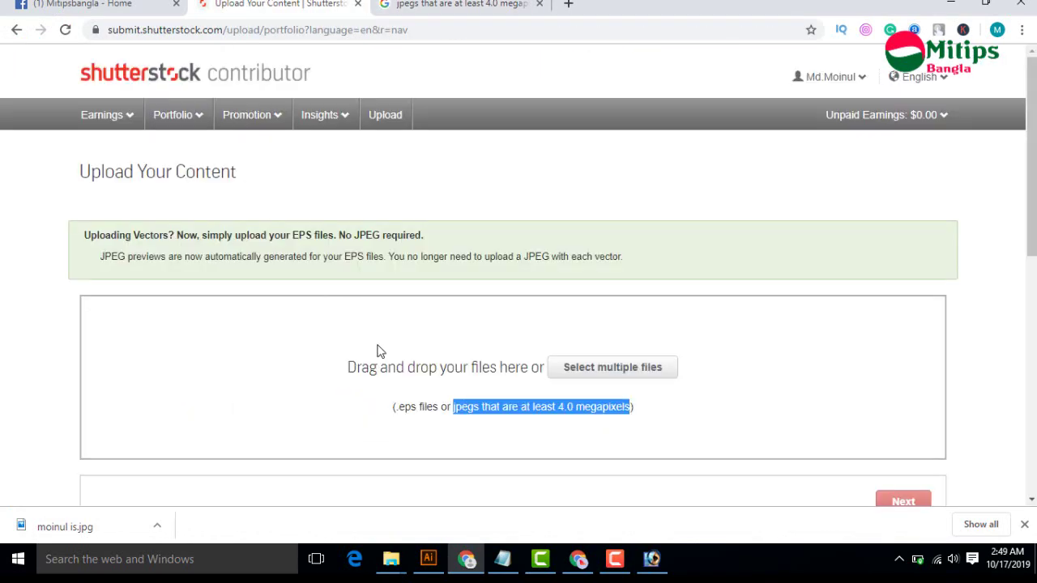
click(585, 373)
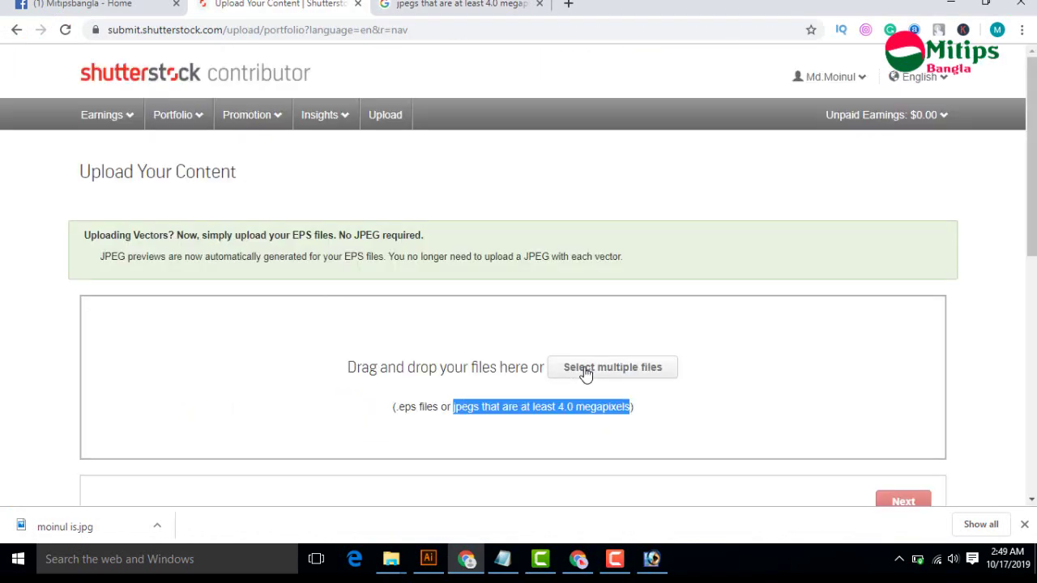
click(452, 123)
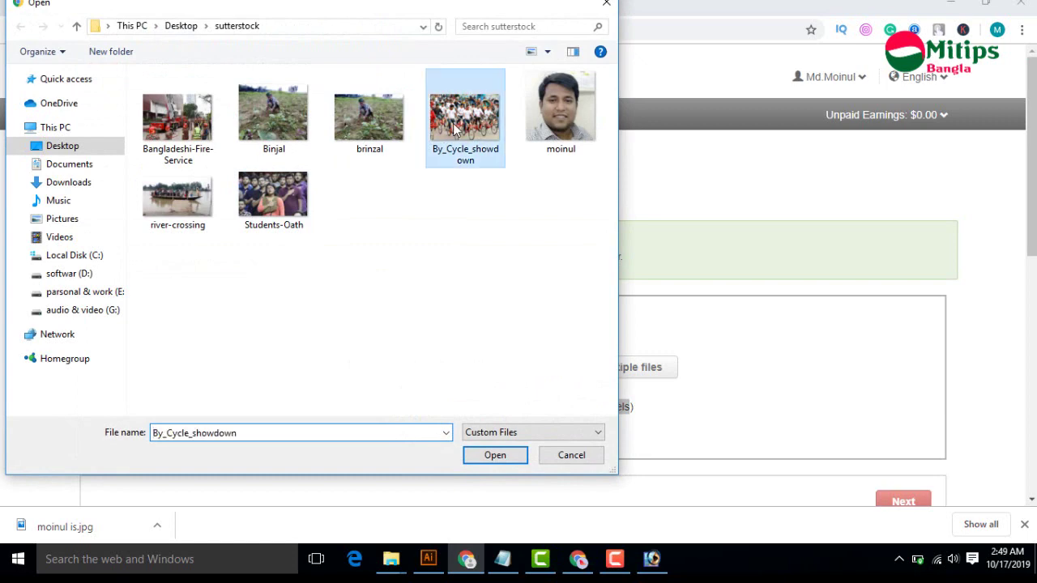
click(494, 454)
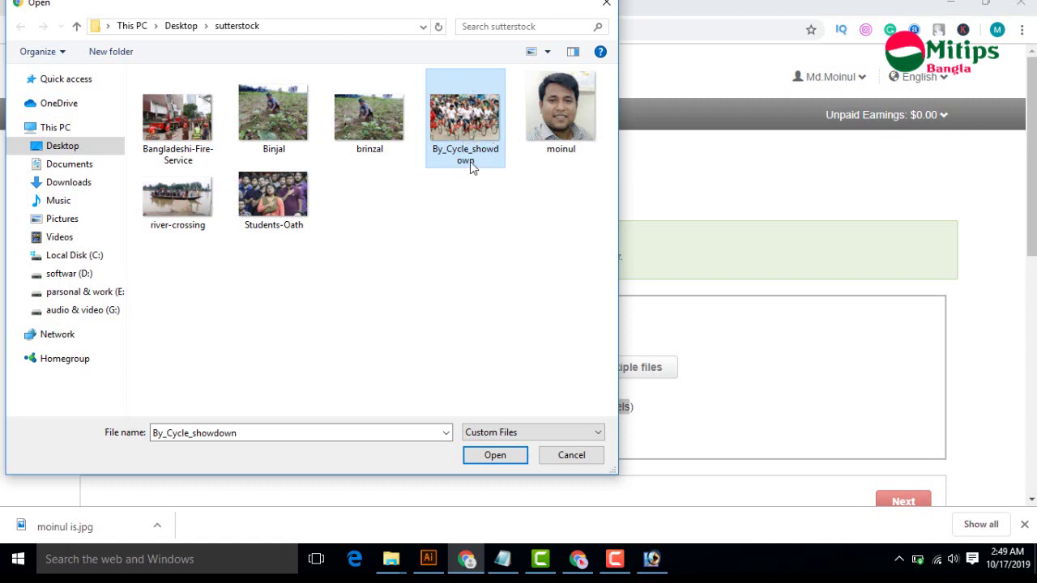
click(493, 456)
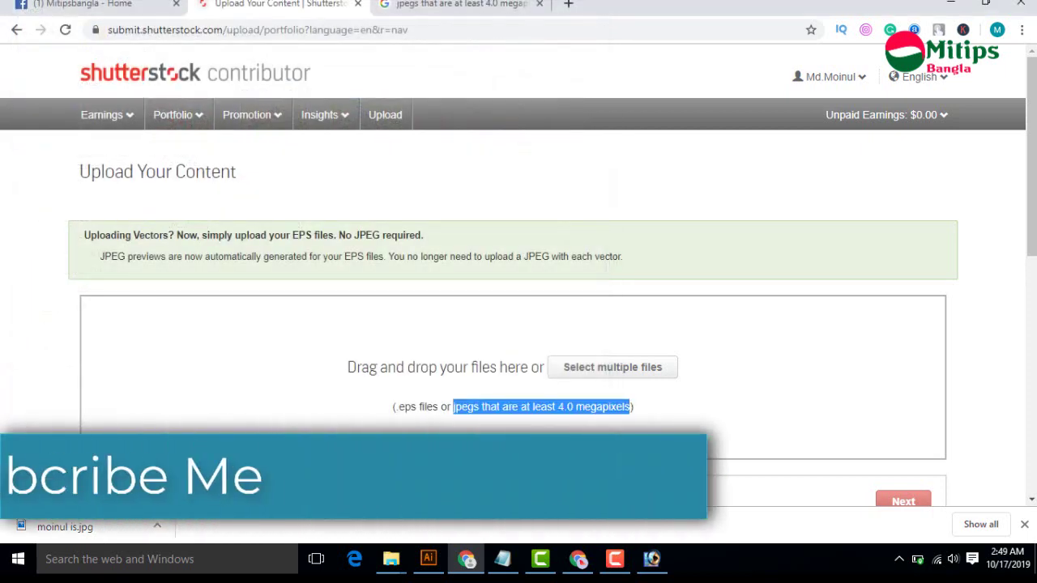
Step: Continue from the uploaded bicycle photo to the Submit content page
scroll(502, 268, down, 4)
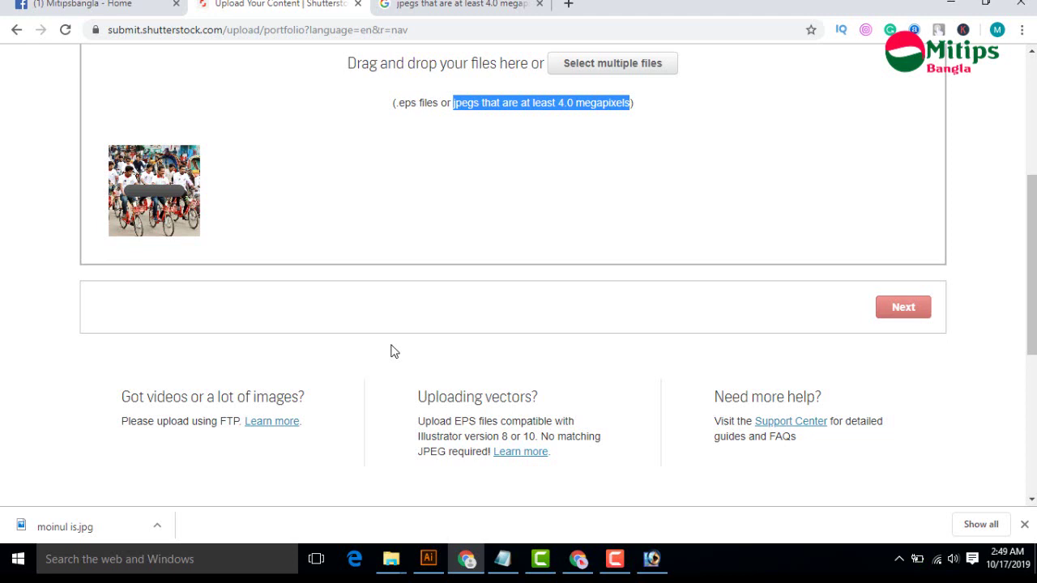
click(904, 309)
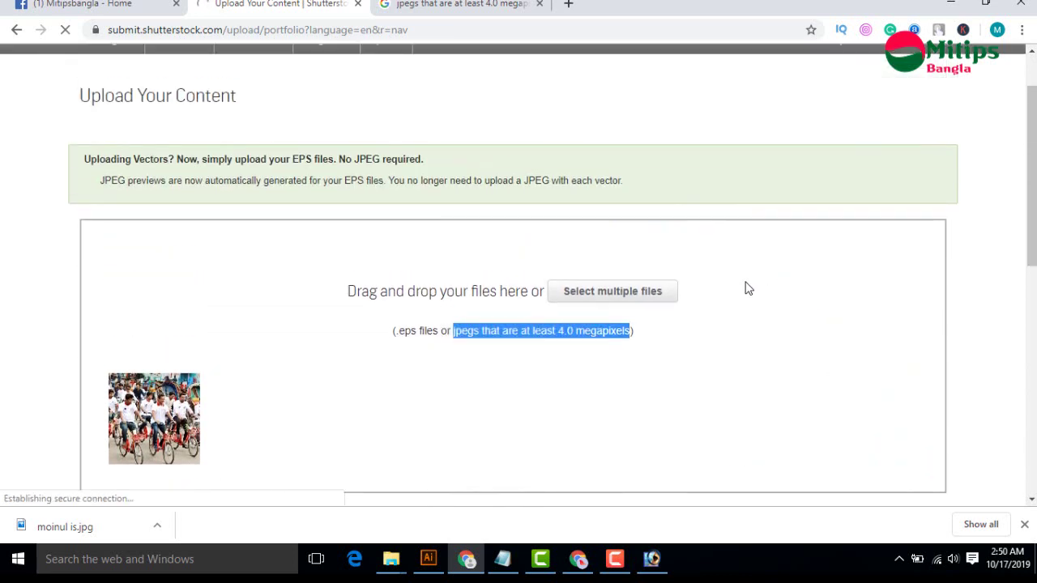
scroll(748, 290, down, 2)
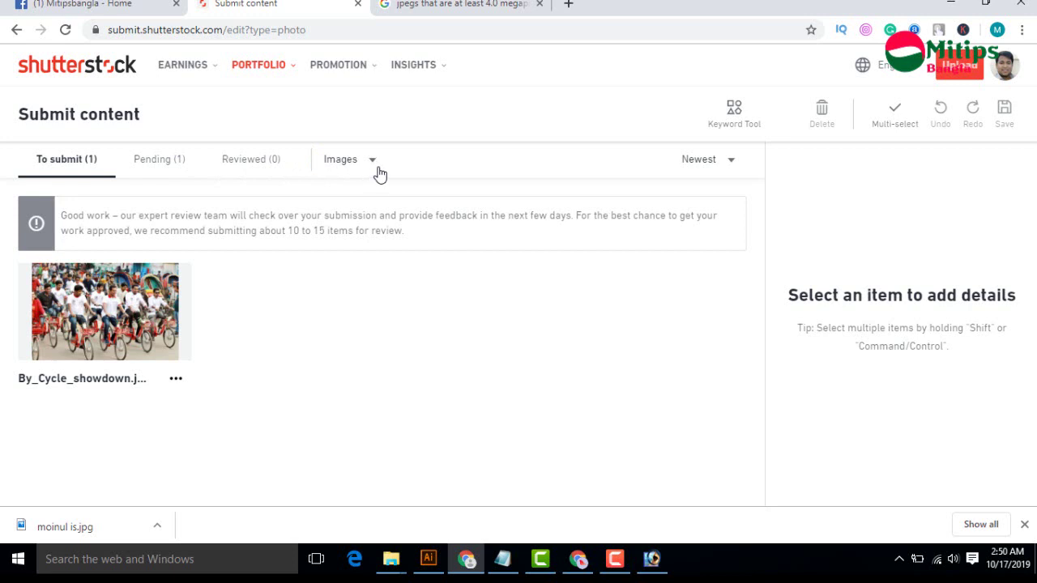
Step: Select the By_Cycle_showdown.jpg item awaiting submission and set its Category 1 to Abstract
mouse_move(39, 285)
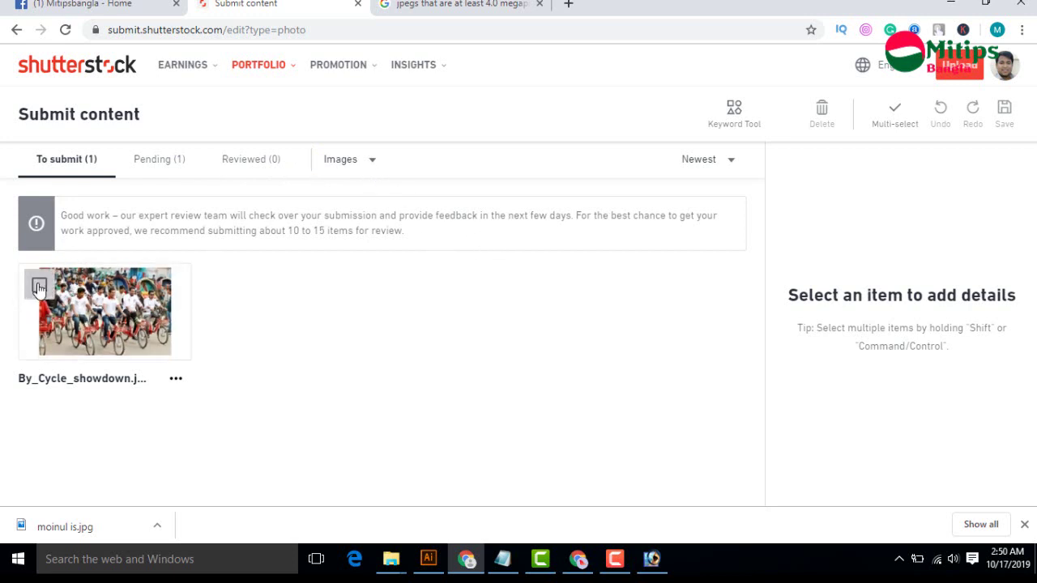
click(39, 287)
click(38, 287)
click(39, 287)
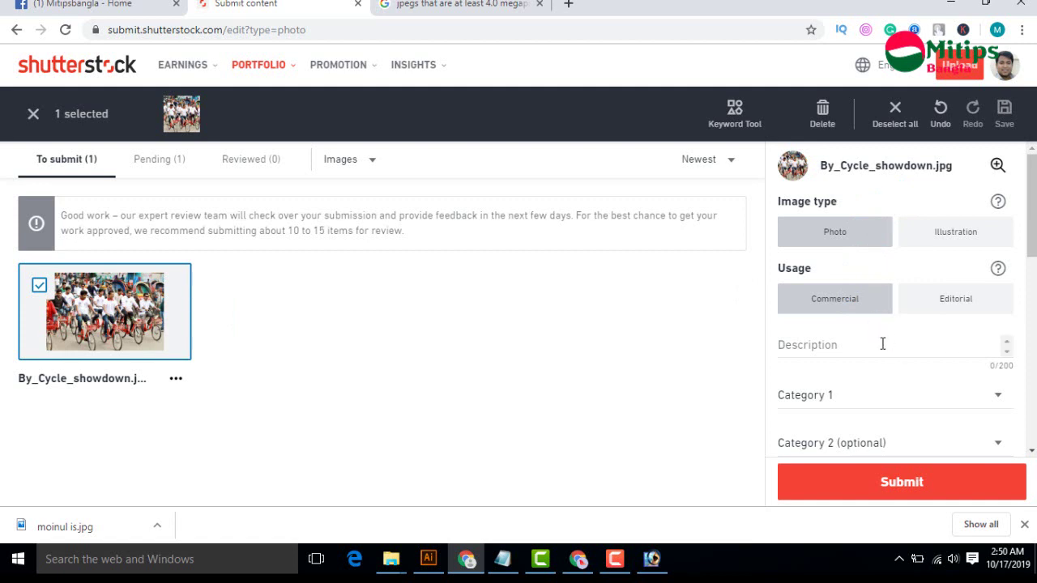
click(825, 345)
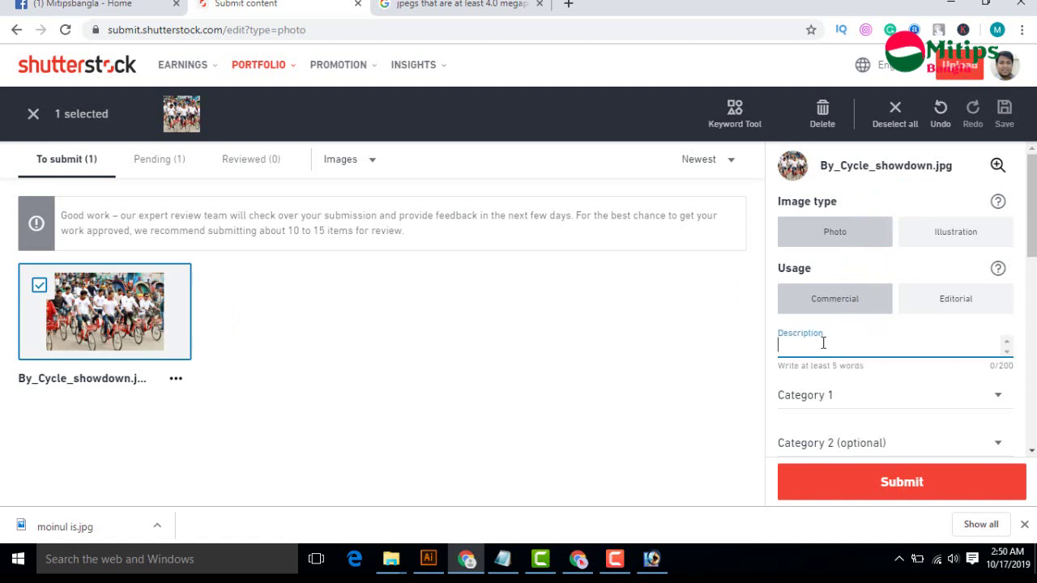
click(821, 397)
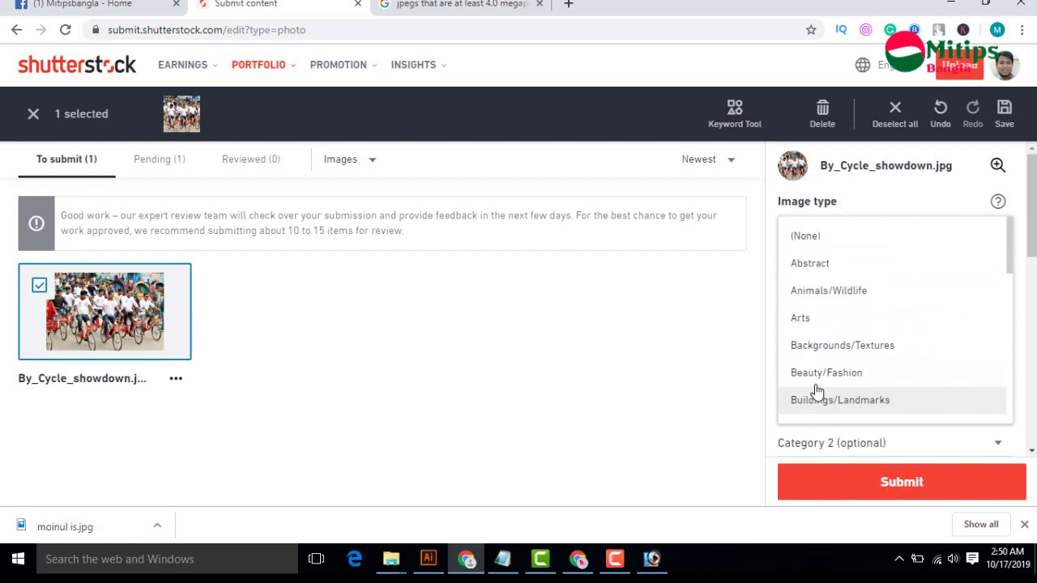
click(808, 267)
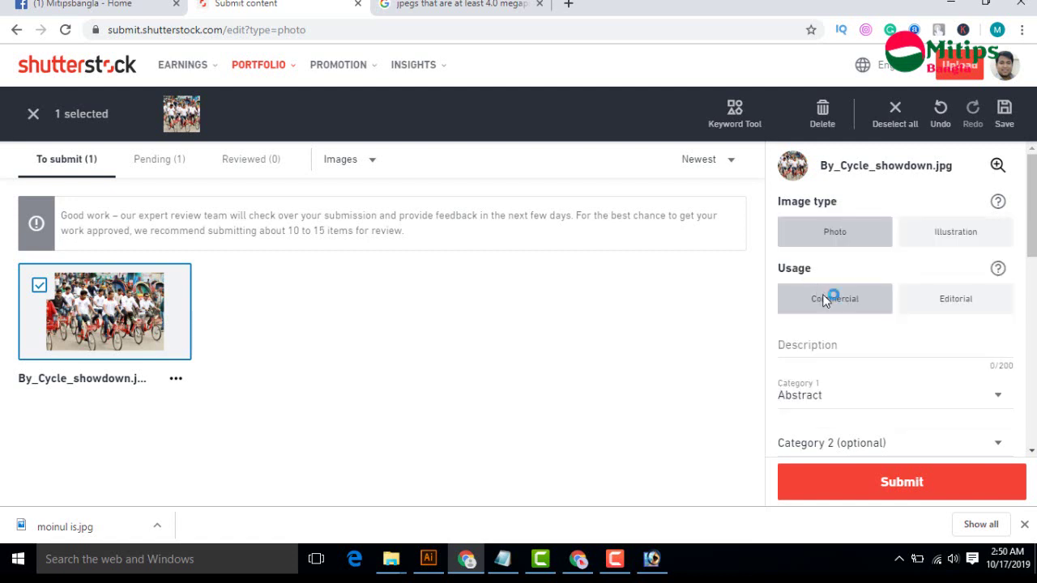
Step: Set the bicycle photo's optional Category 2 to Celebrities
scroll(859, 397, down, 1)
click(851, 372)
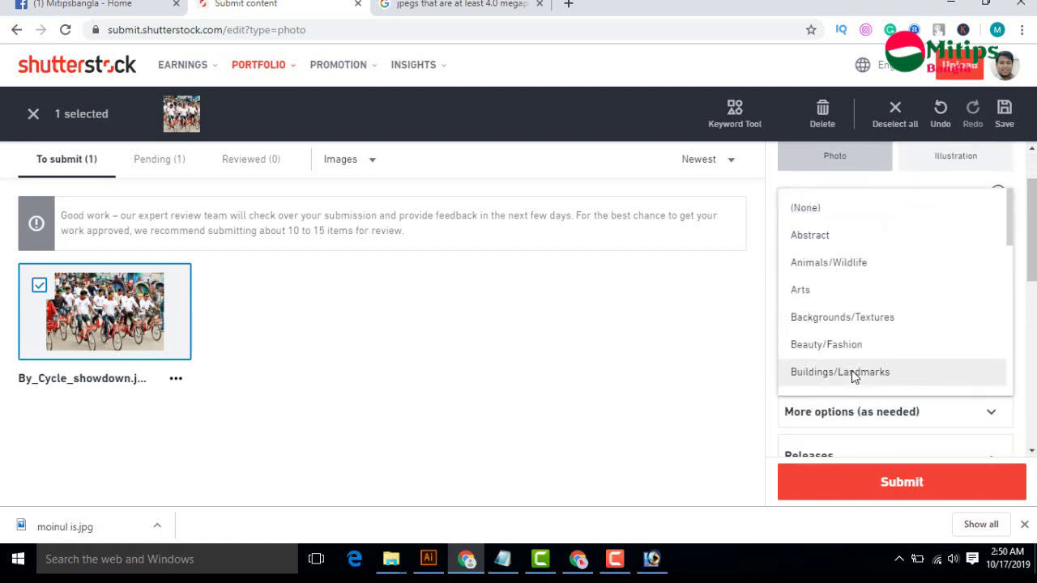
scroll(860, 308, down, 1)
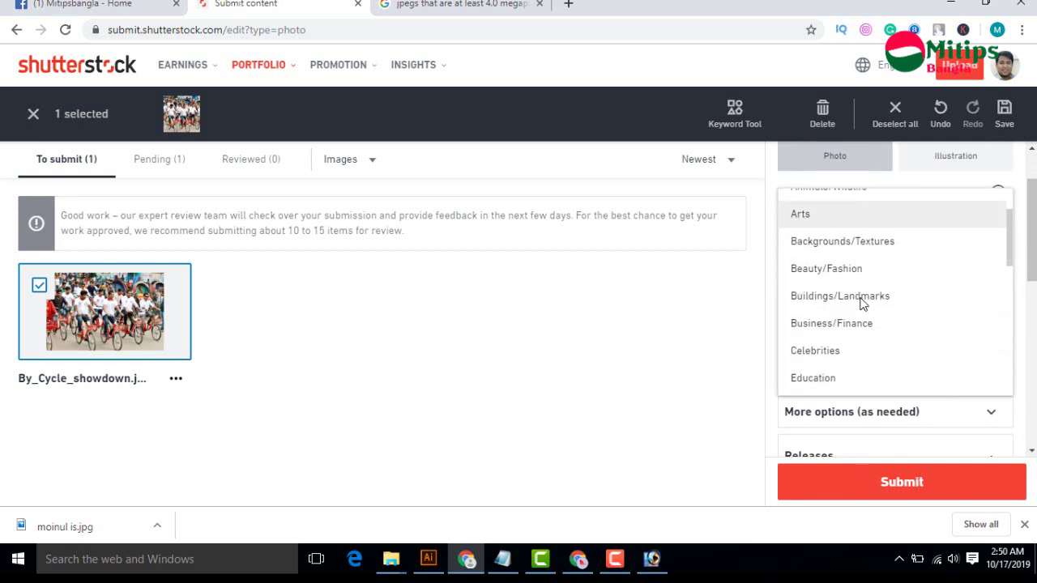
scroll(861, 302, down, 1)
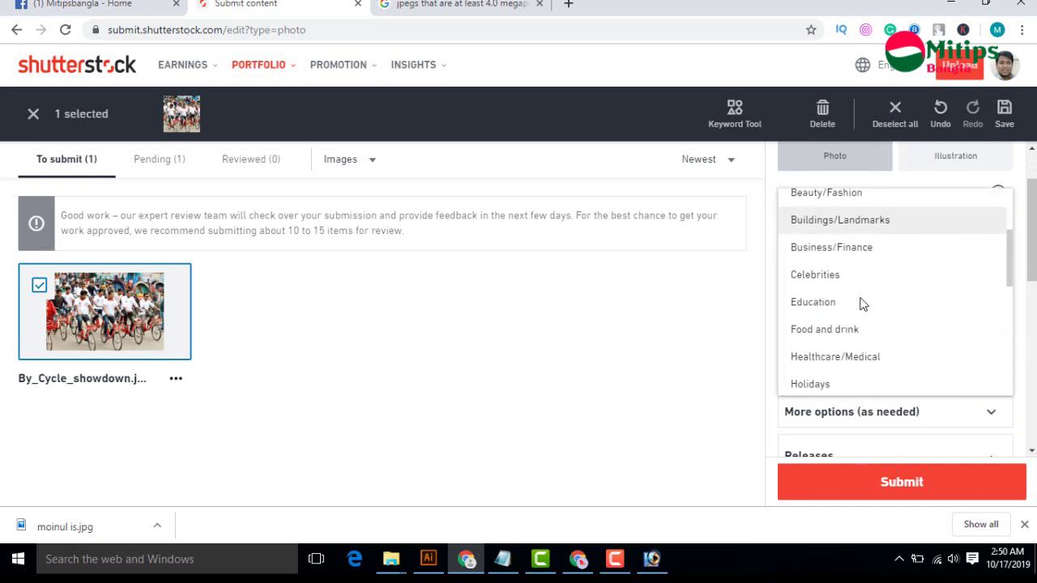
scroll(862, 304, down, 1)
scroll(862, 303, down, 1)
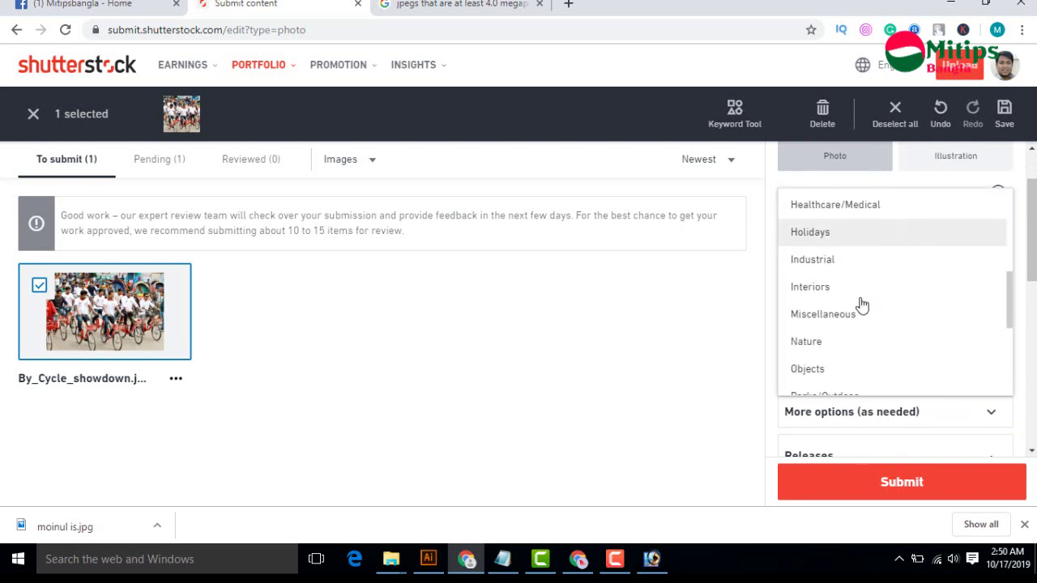
scroll(862, 304, down, 1)
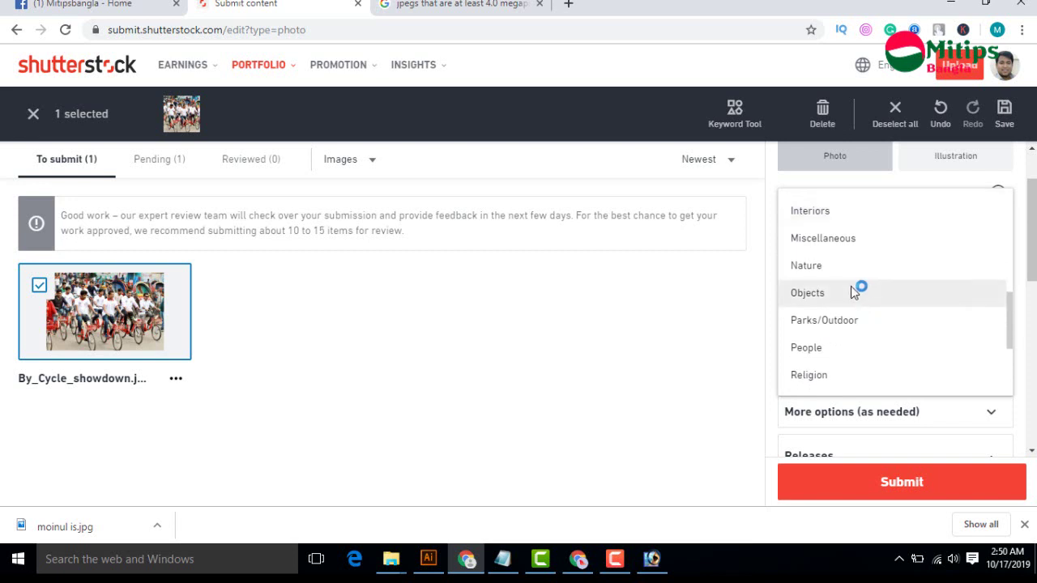
scroll(860, 302, down, 1)
scroll(852, 293, down, 2)
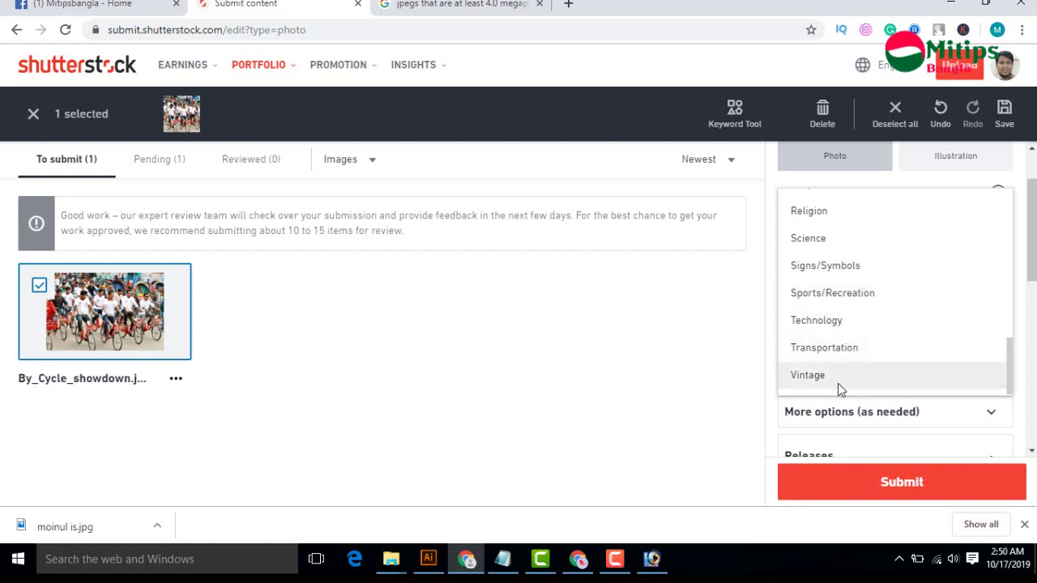
scroll(837, 303, up, 1)
scroll(837, 302, up, 5)
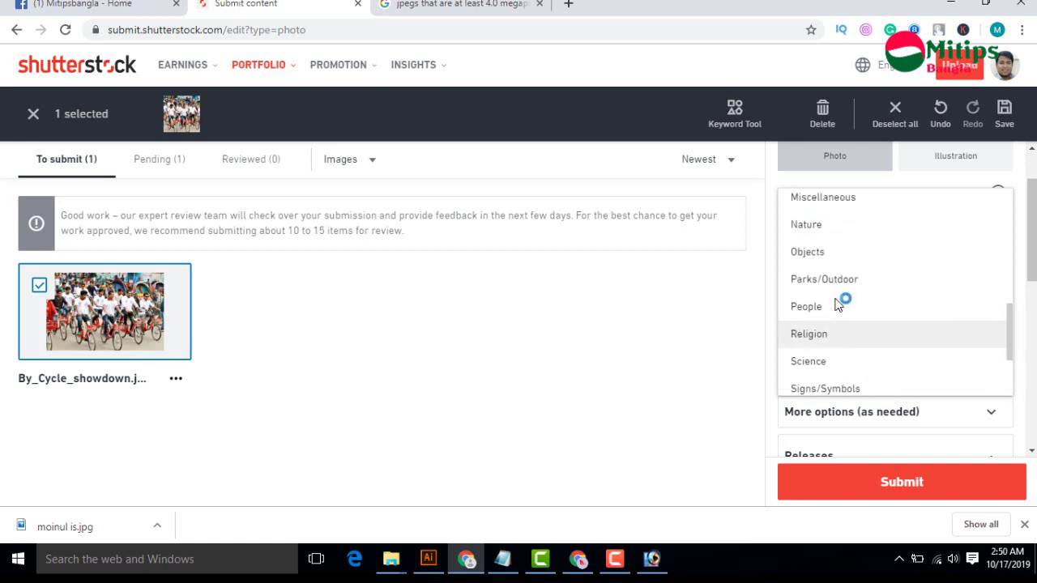
scroll(837, 303, up, 1)
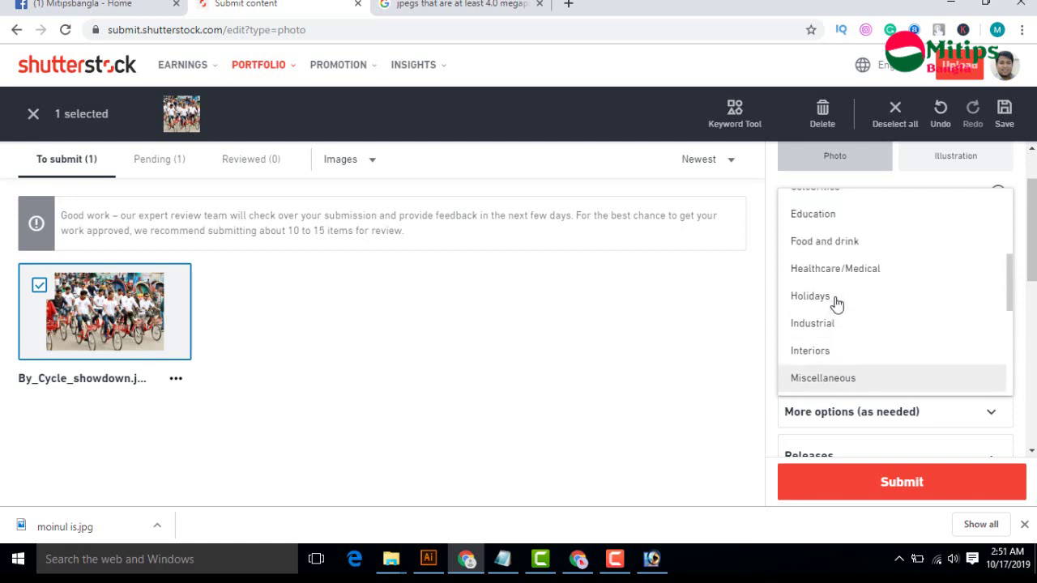
scroll(838, 303, up, 1)
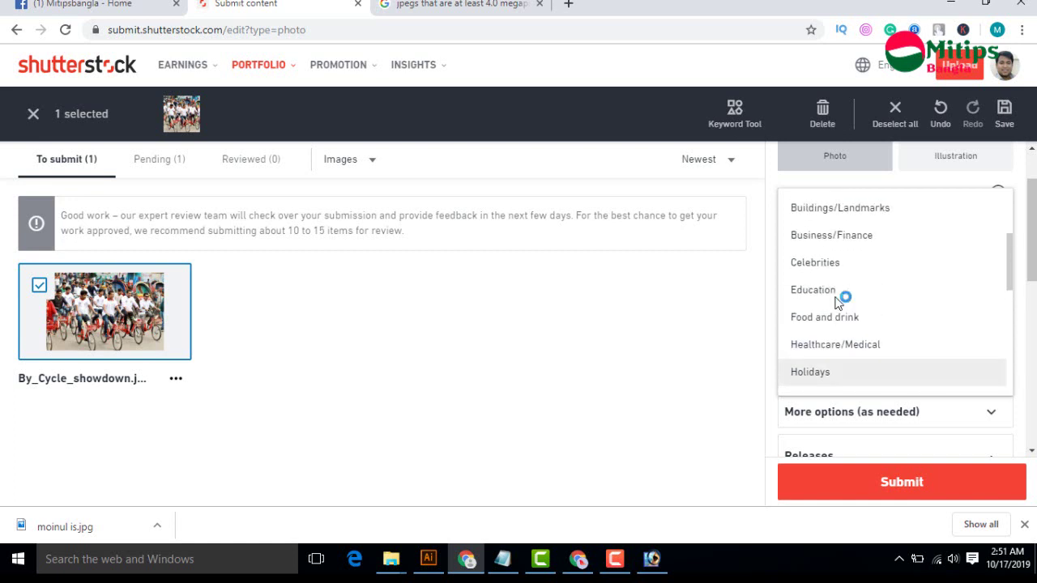
click(810, 262)
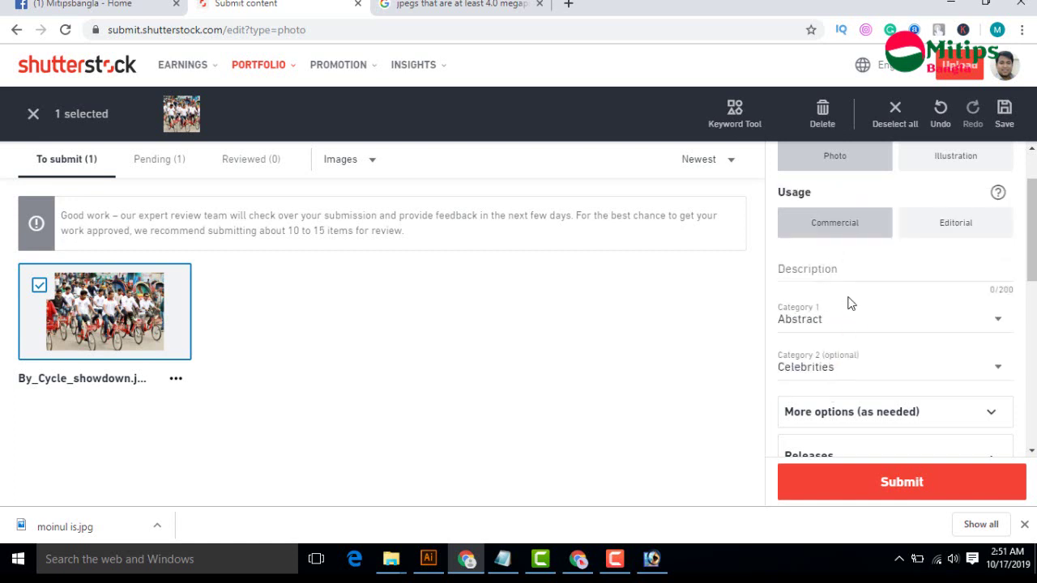
scroll(891, 340, down, 1)
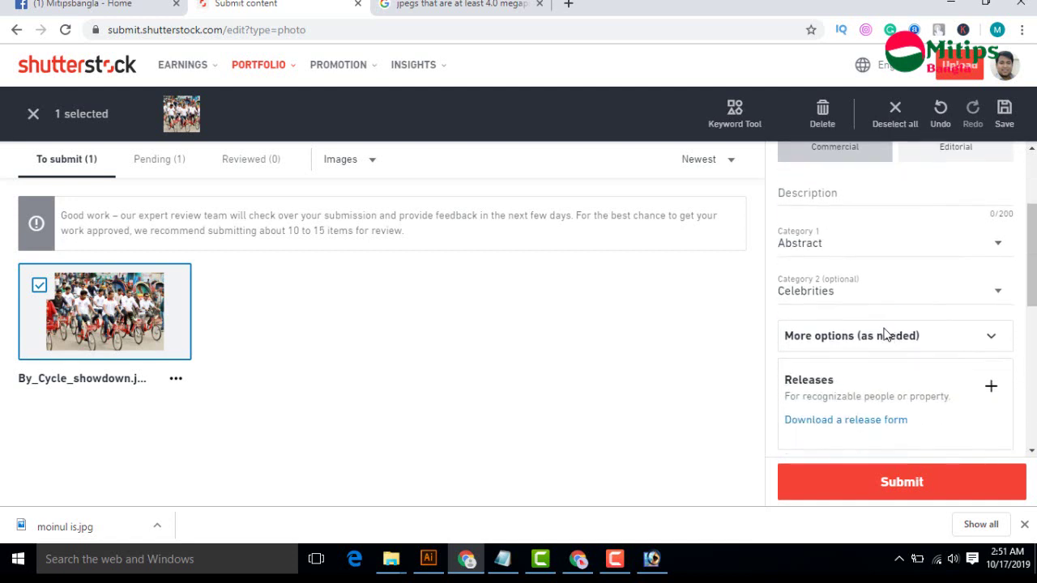
scroll(884, 333, up, 2)
click(810, 342)
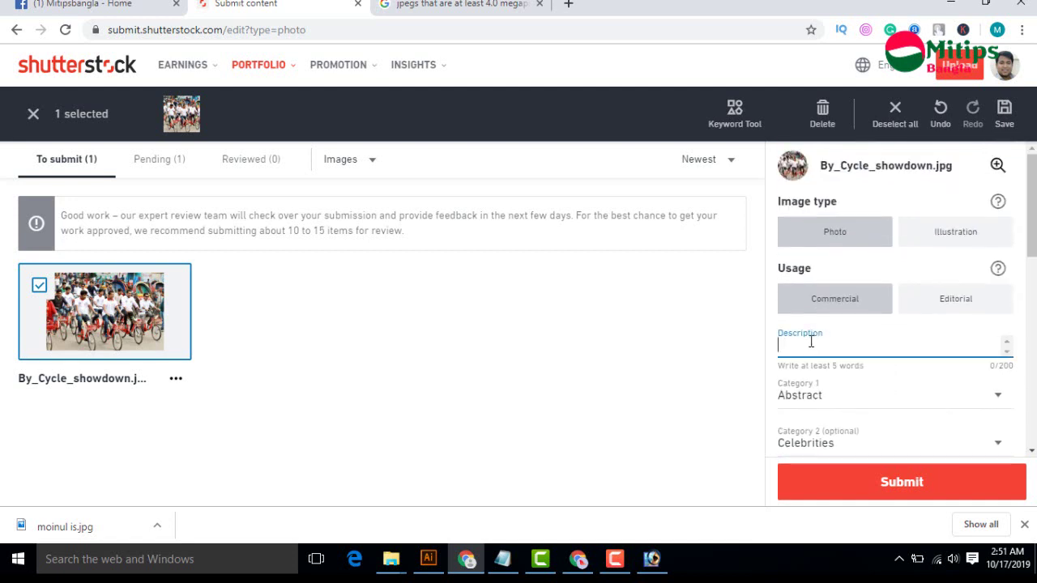
scroll(810, 340, down, 5)
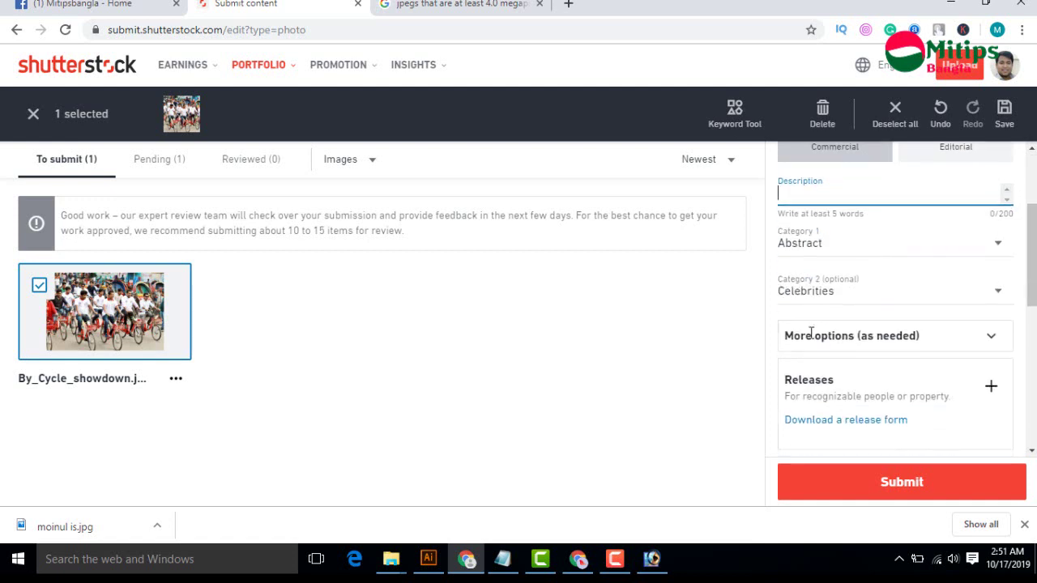
scroll(812, 333, down, 1)
scroll(812, 333, up, 6)
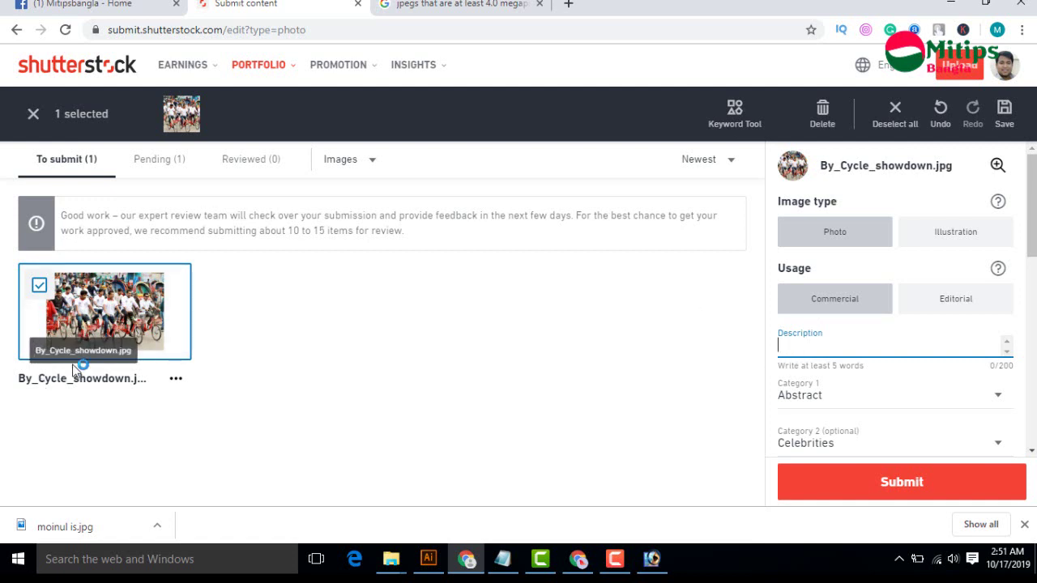
Step: Search Google for "cycle" in a new browser tab and copy the search term
click(567, 6)
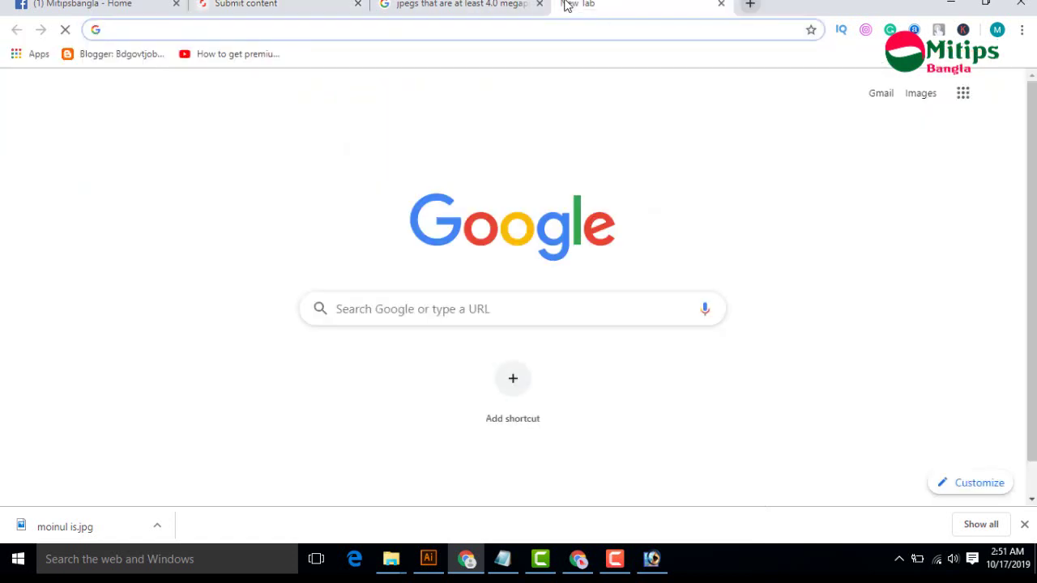
text(cycl)
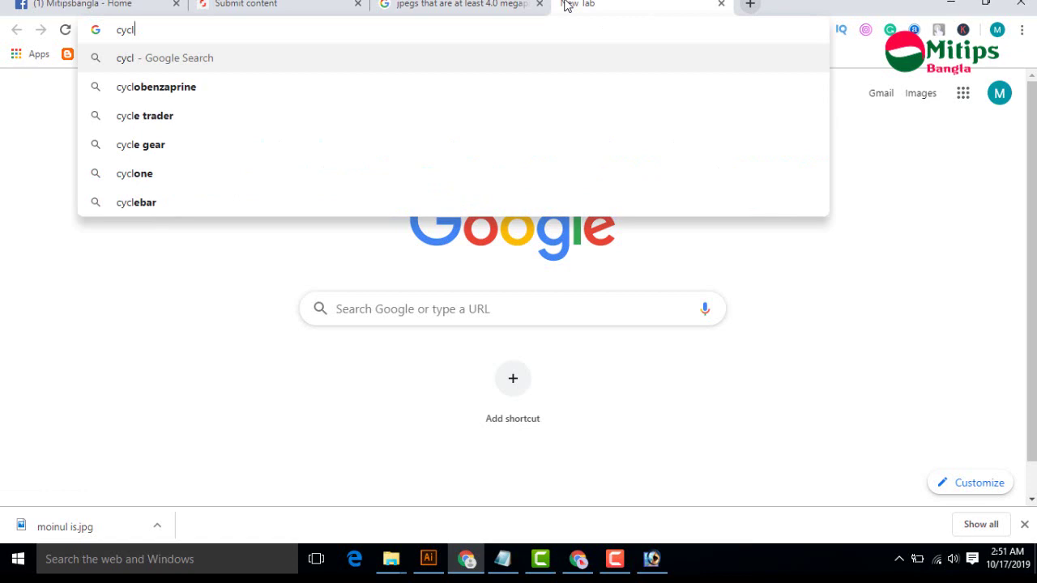
text(e)
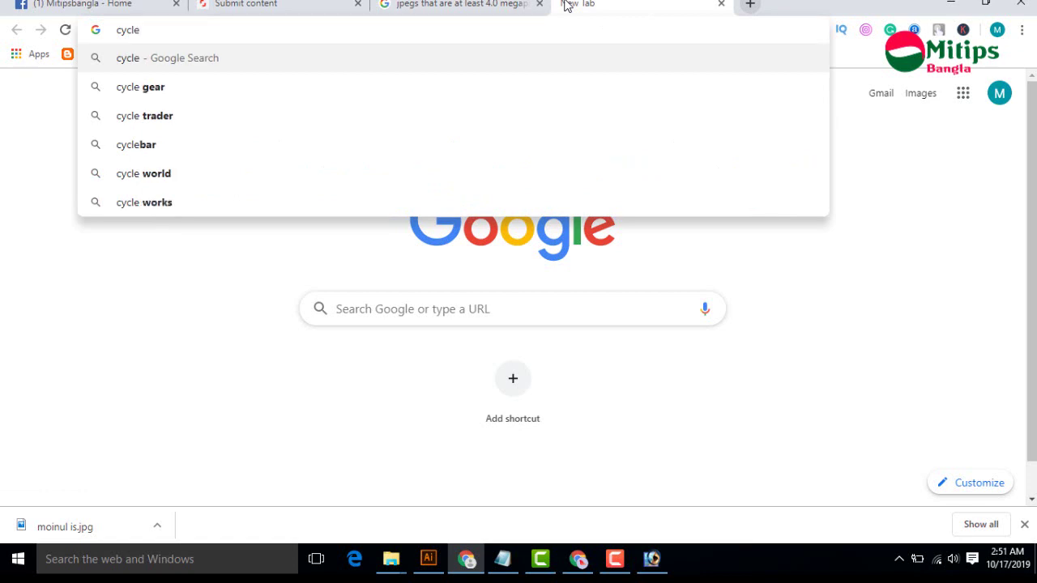
key(Return)
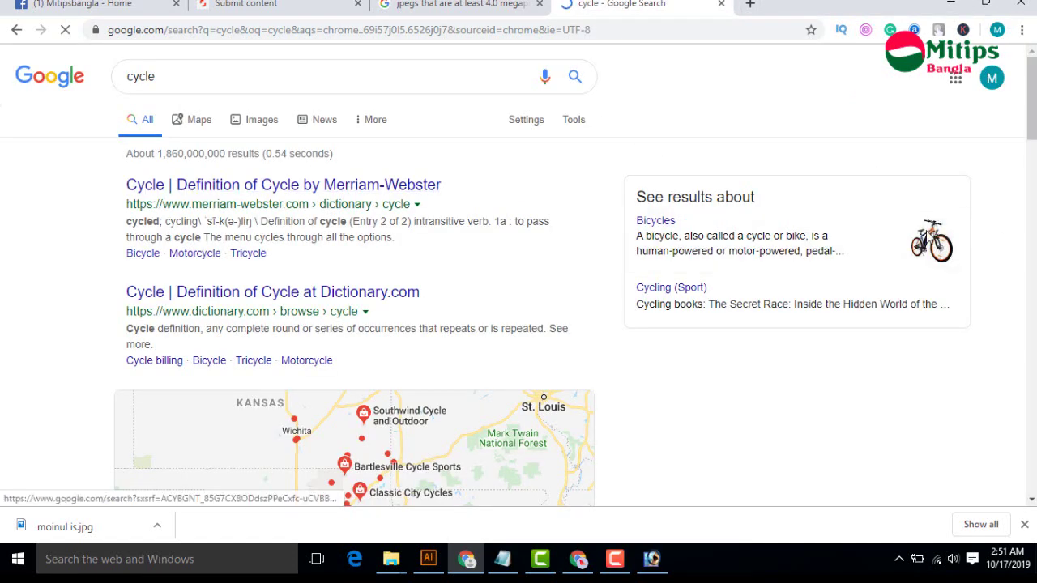
click(177, 75)
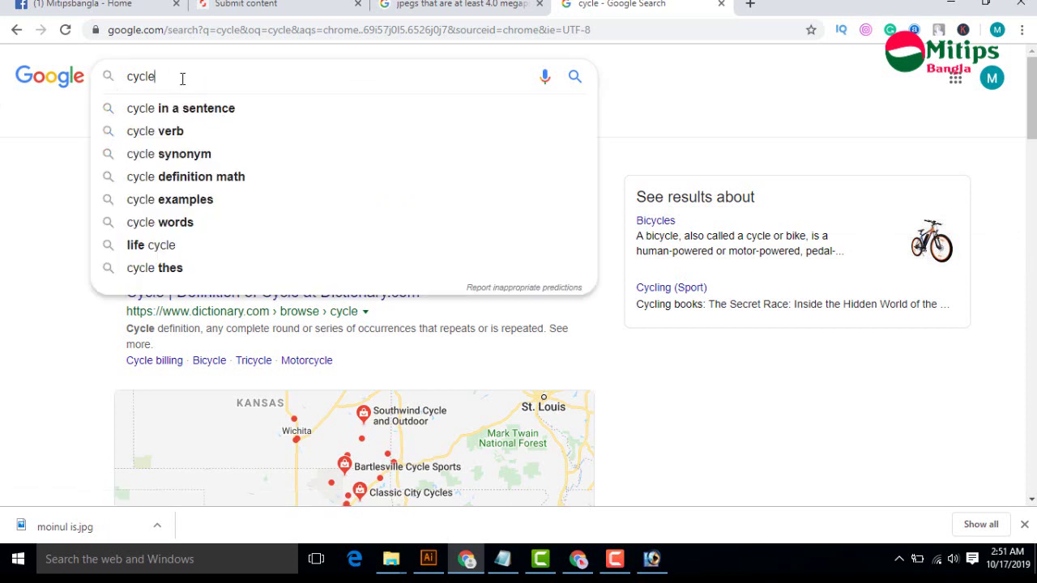
drag(182, 77, 117, 74)
right_click(142, 72)
click(185, 102)
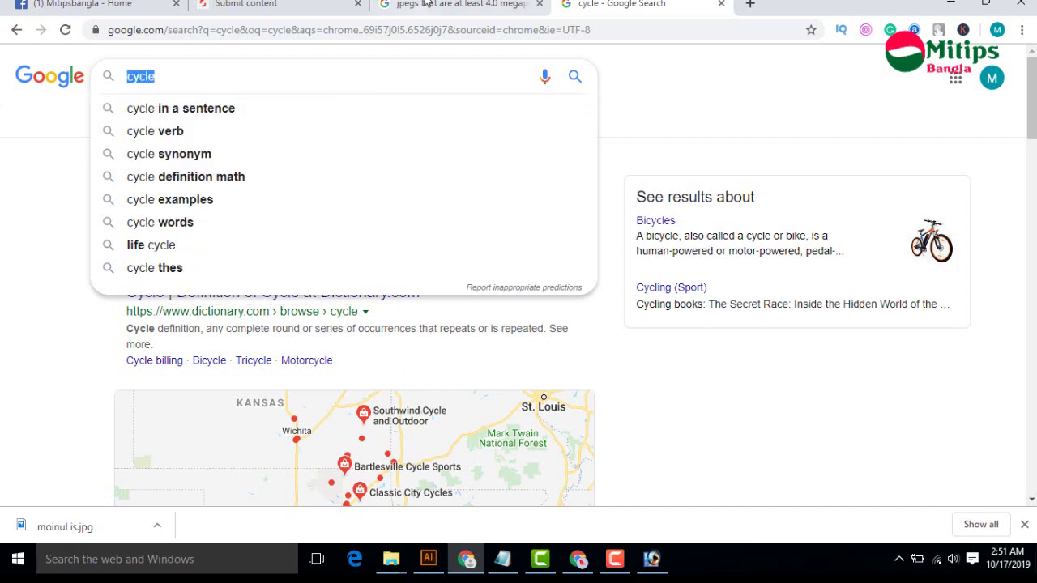
Step: Return to the Shutterstock Submit content page and enter the photo description "cycle show down in Bangladesh", pasting the copied word first
click(246, 4)
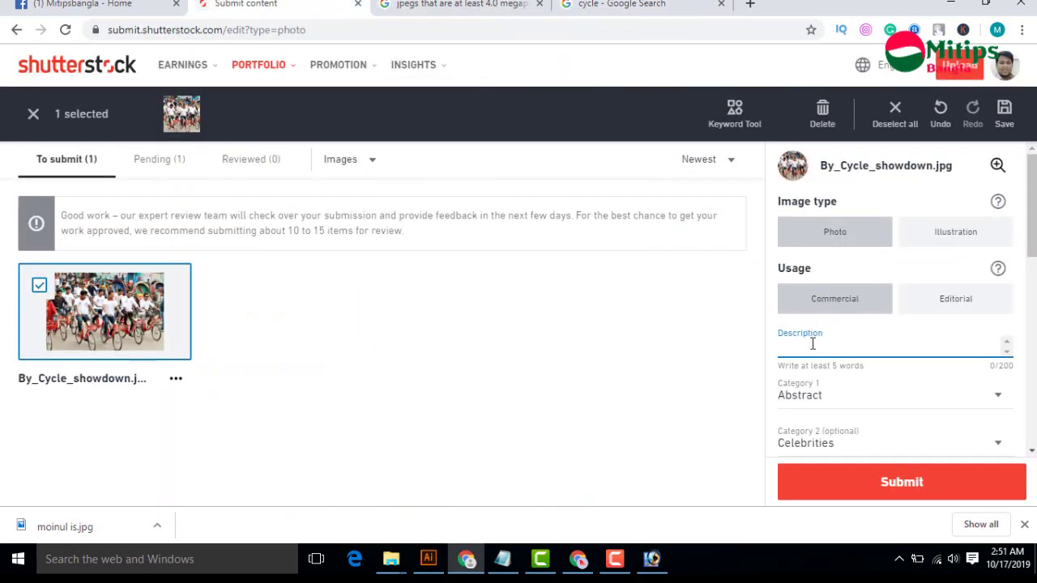
right_click(799, 346)
click(787, 341)
key(ctrl+v)
text(show )
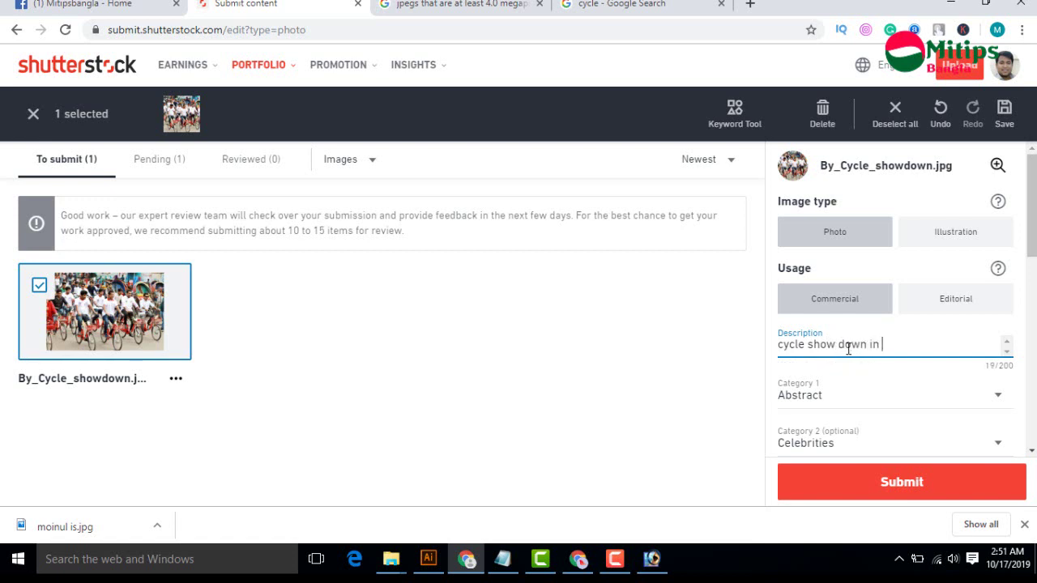
text(down in Bangladesh)
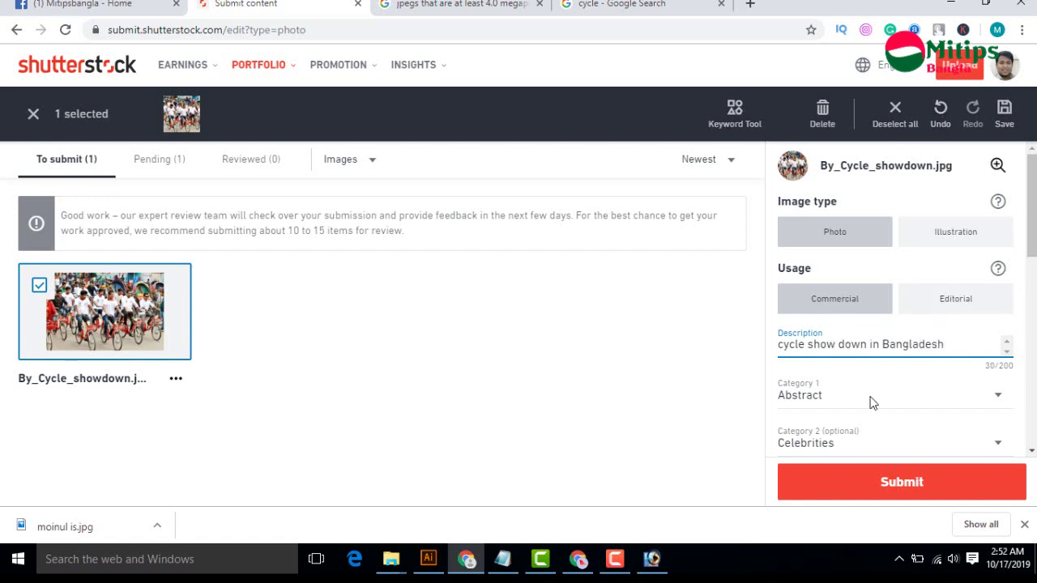
Step: Add the suggested keywords bicycle, bike, road, cyclist, traditional, ride, asia, race, national, motorcycle and people to the photo
scroll(865, 397, down, 2)
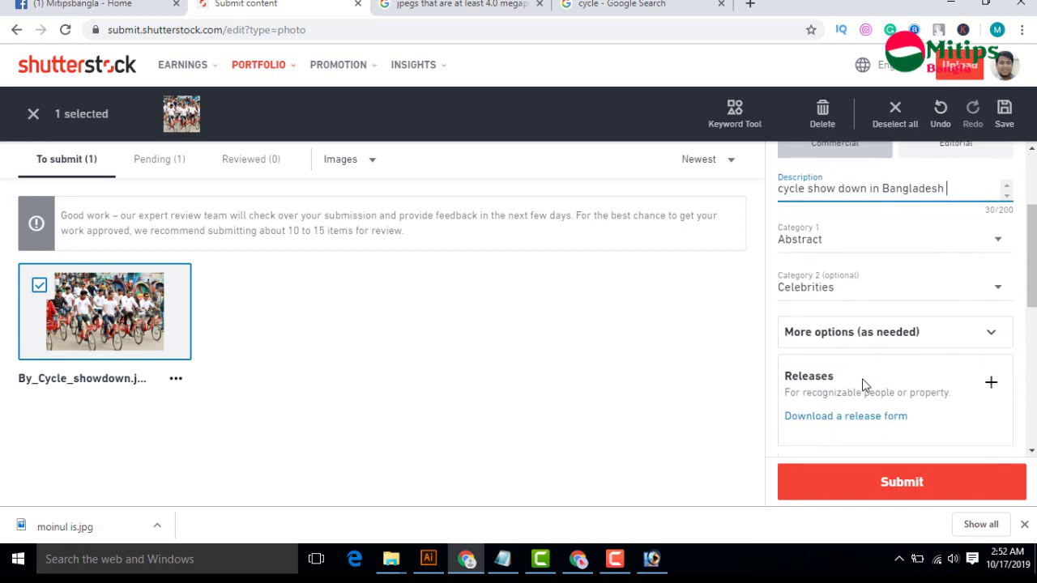
scroll(863, 387, down, 5)
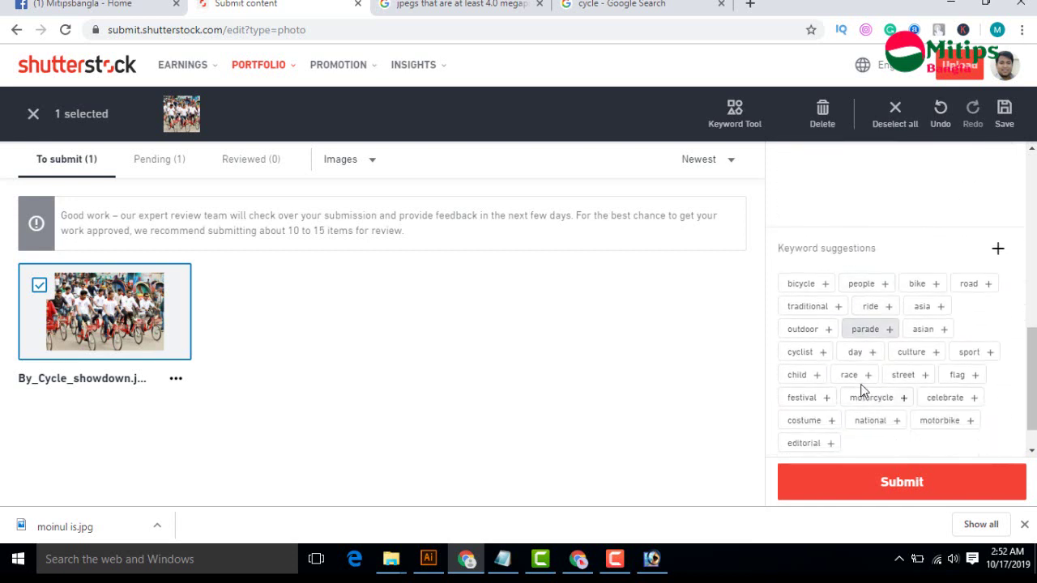
scroll(912, 286, up, 1)
scroll(898, 280, down, 1)
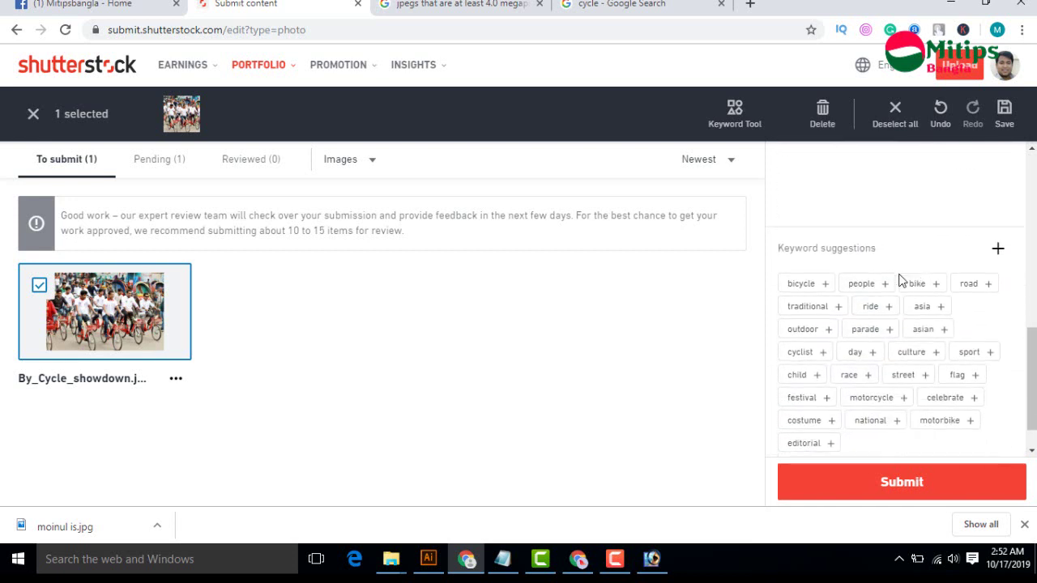
click(808, 290)
click(861, 290)
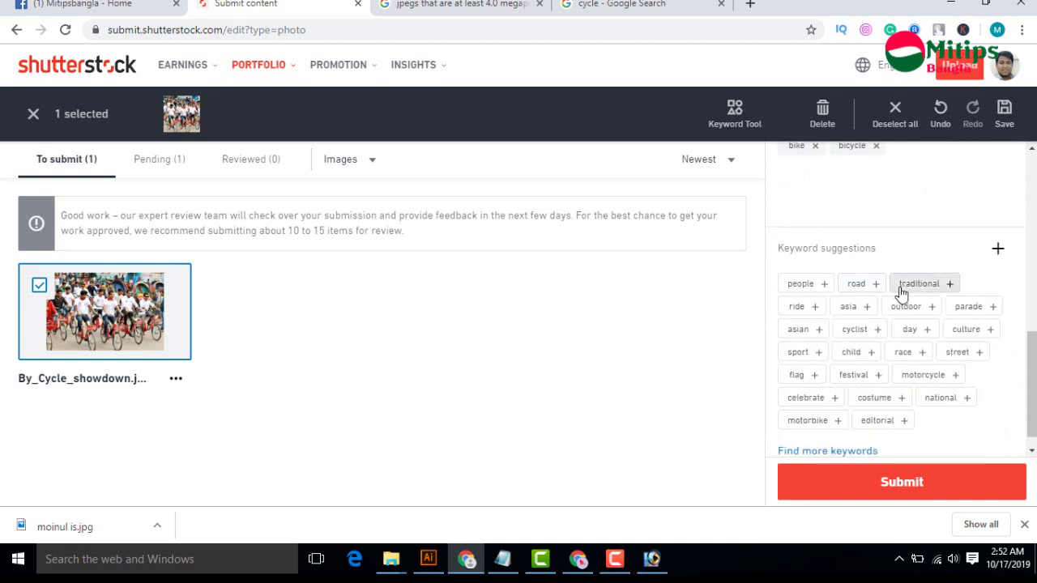
click(859, 289)
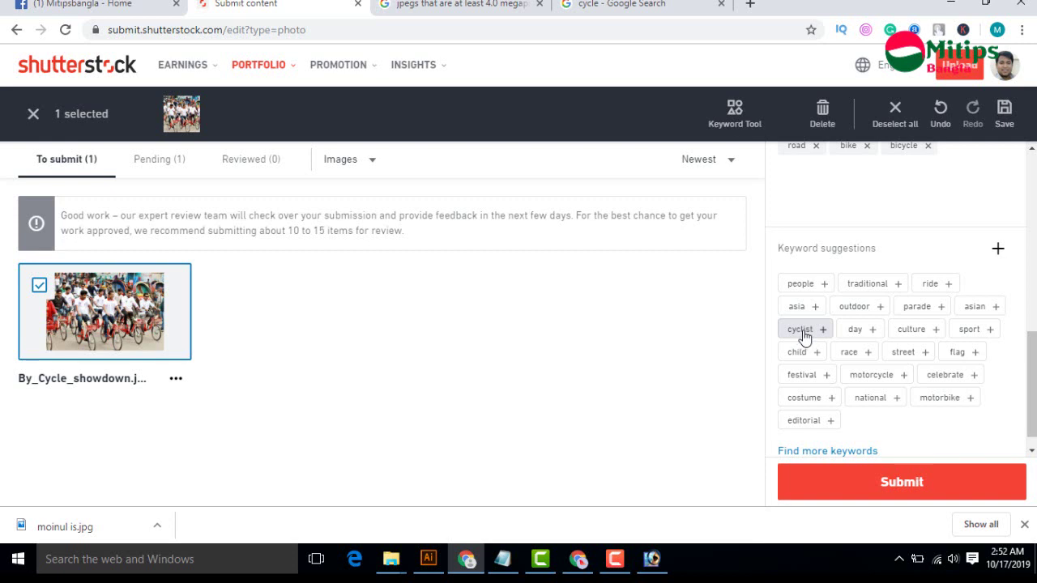
click(802, 337)
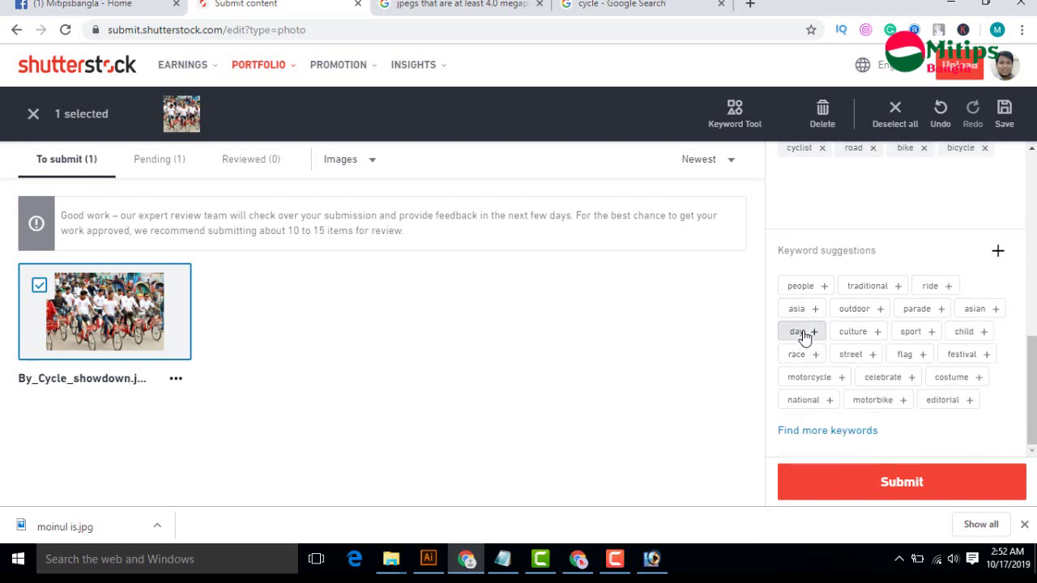
click(861, 296)
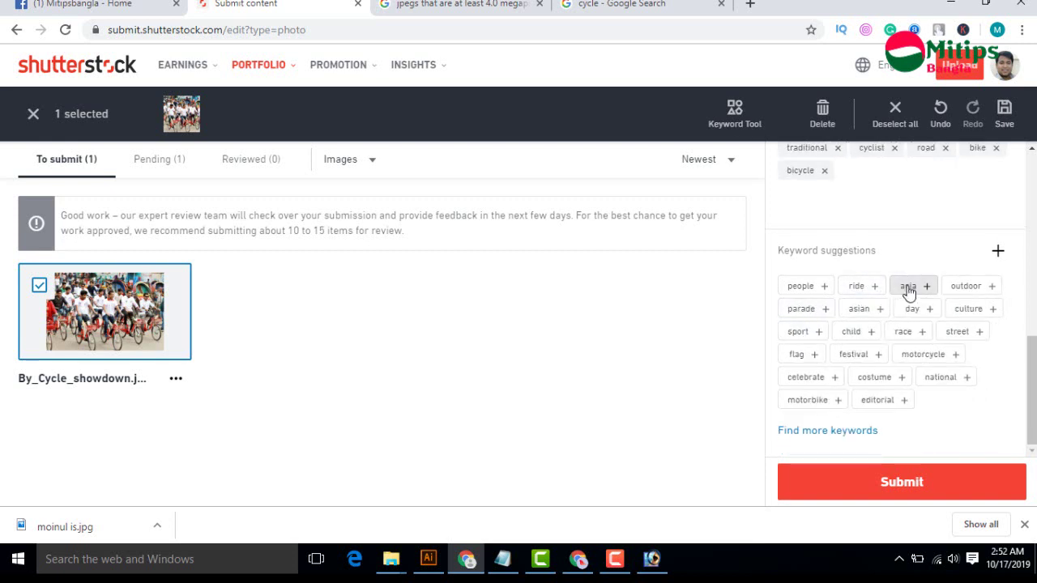
click(861, 288)
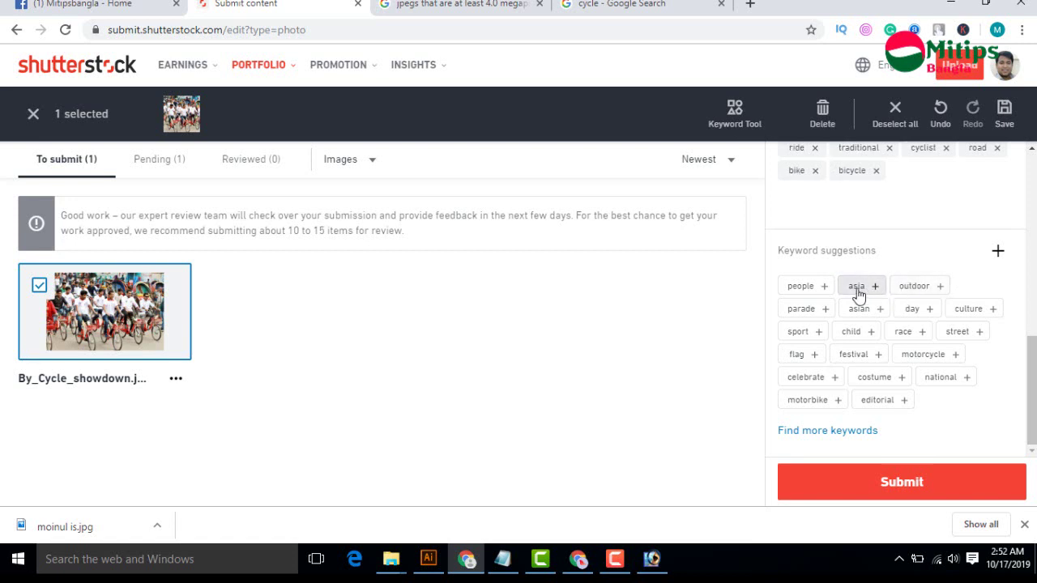
click(856, 293)
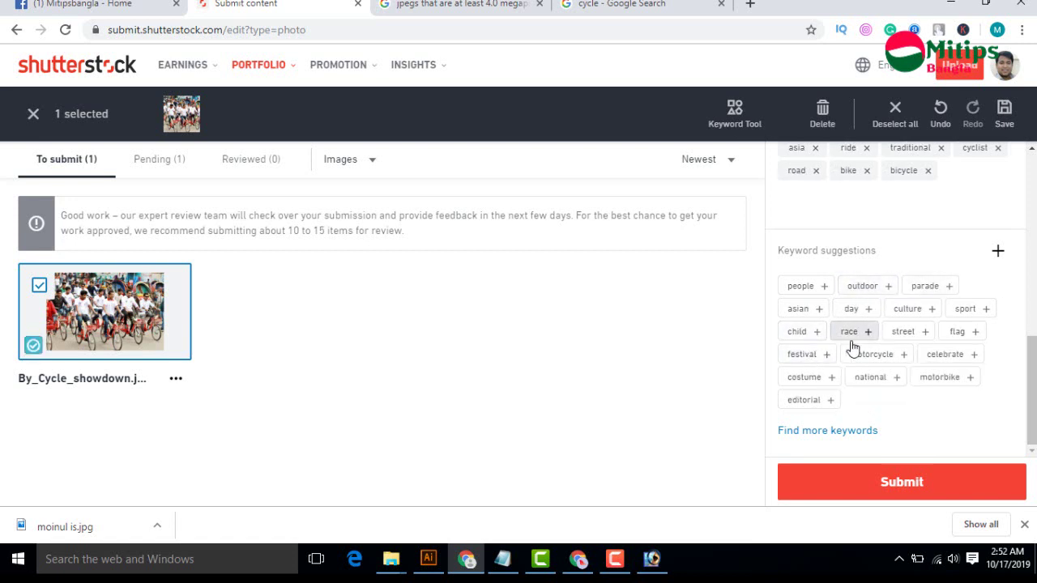
click(855, 334)
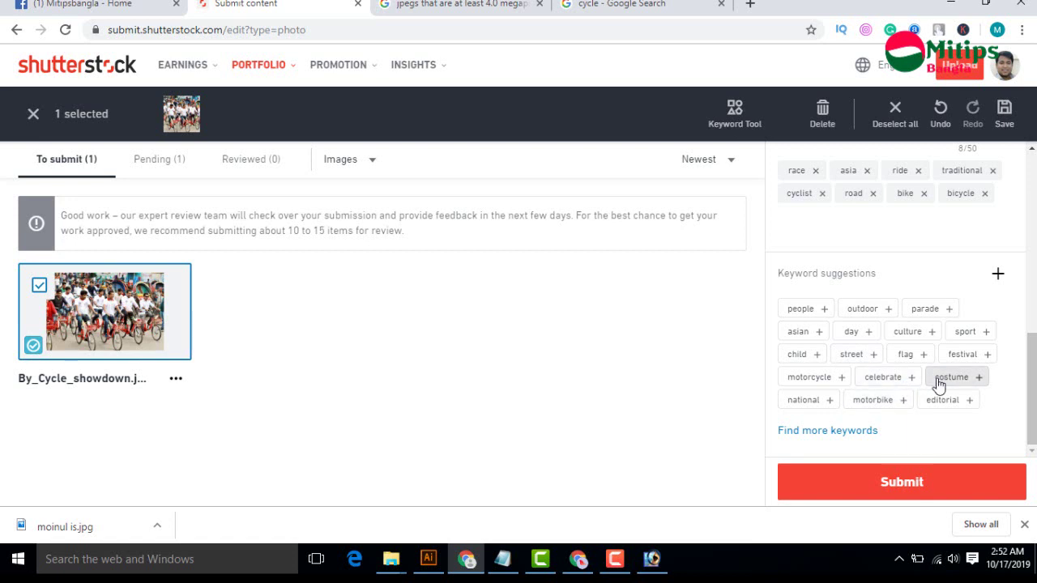
click(828, 400)
click(822, 386)
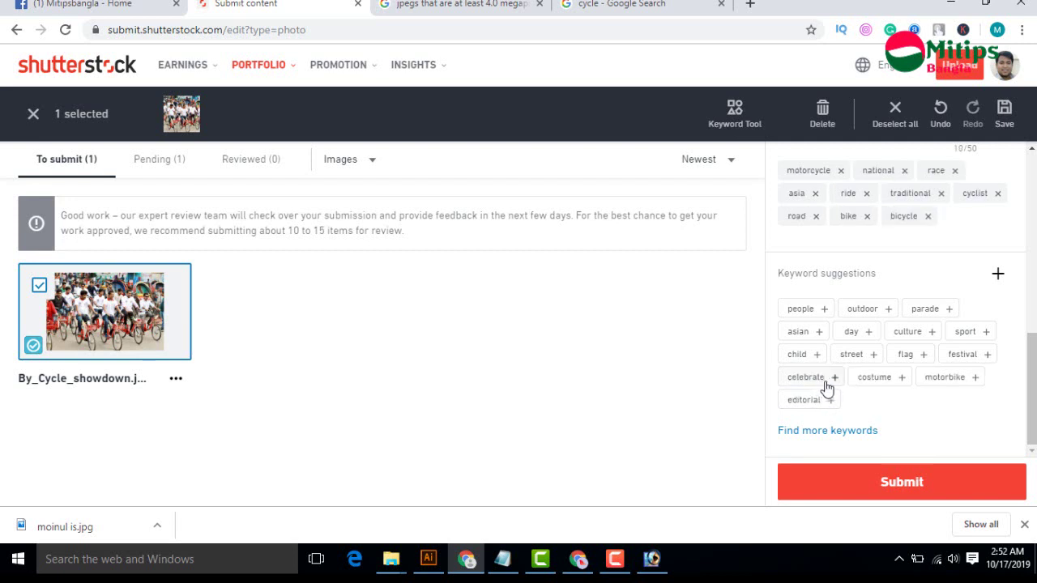
click(804, 312)
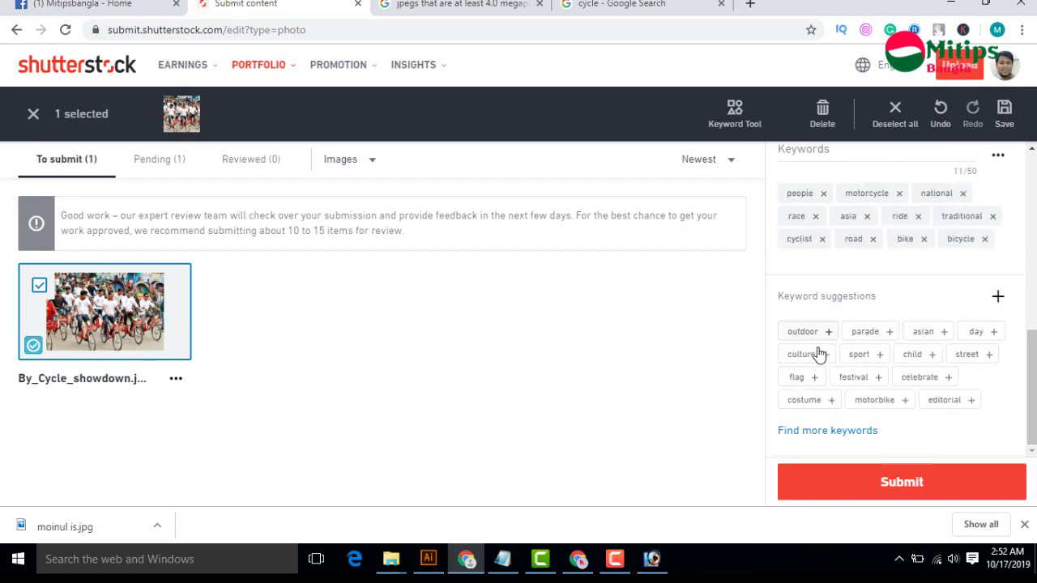
Step: Add the suggested keywords street, celebrate and festival to the bicycle photo and submit it for review
click(971, 354)
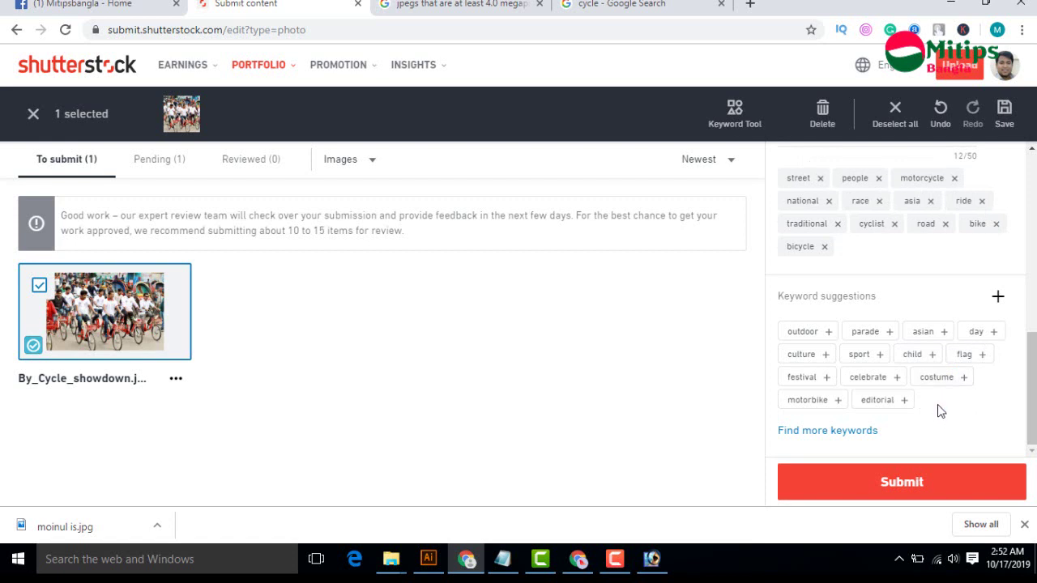
click(868, 381)
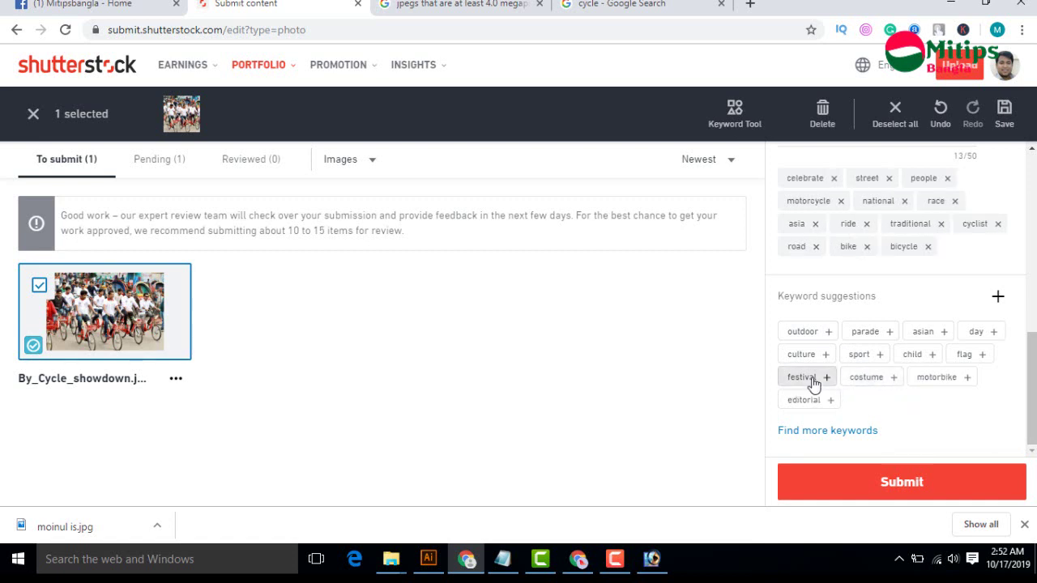
click(814, 379)
scroll(815, 284, up, 10)
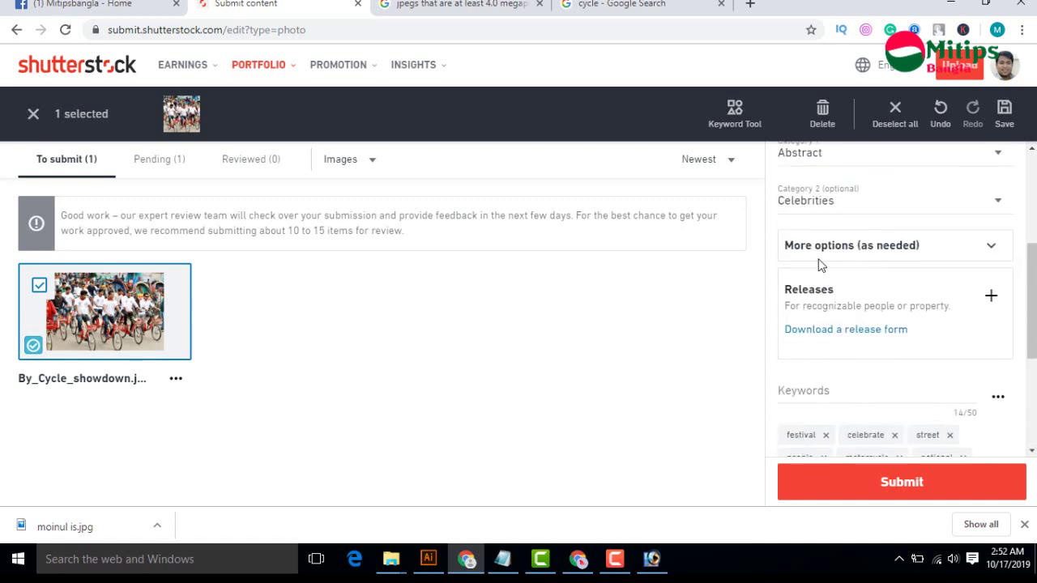
click(895, 486)
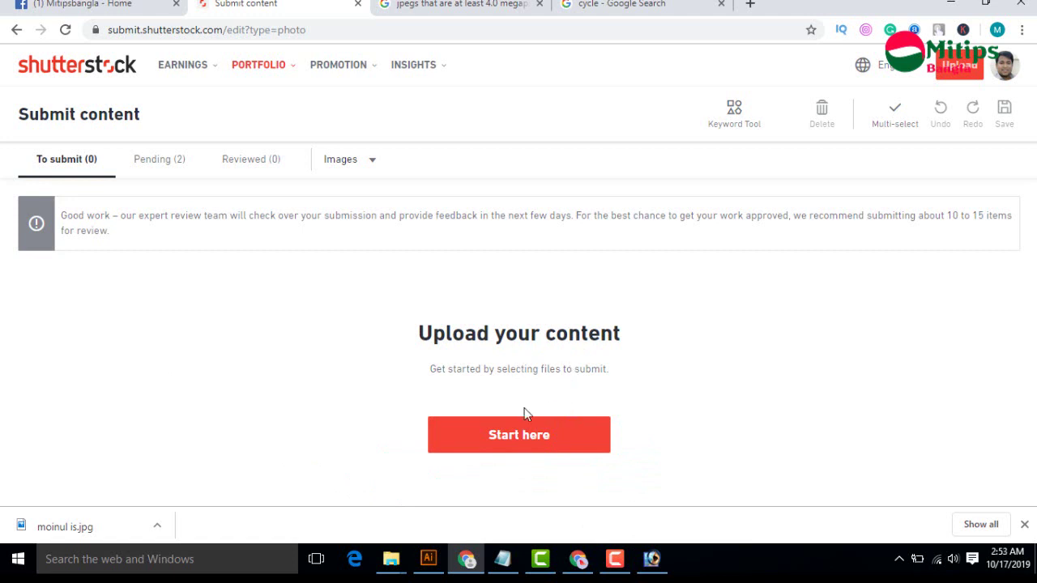
click(500, 418)
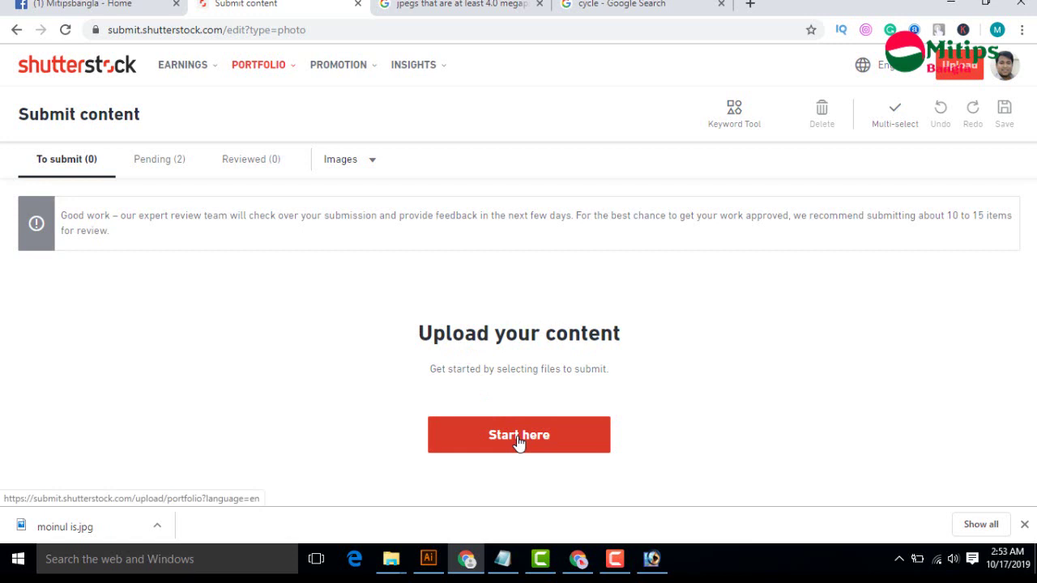
Step: Open the pending images and examine the submission details of By_Cycle_showdown.jpg and brinzal.jpg
click(144, 160)
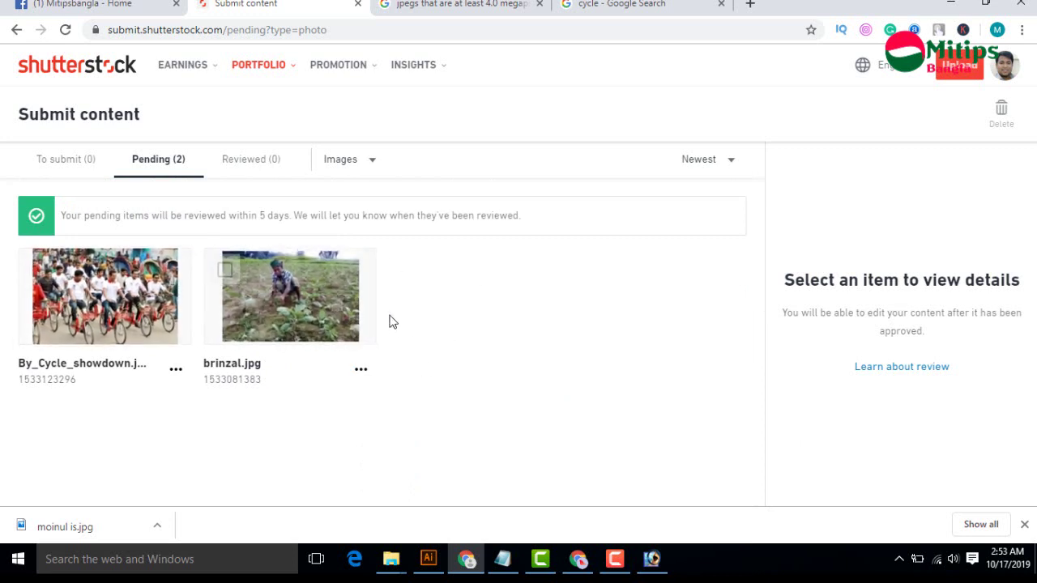
click(132, 299)
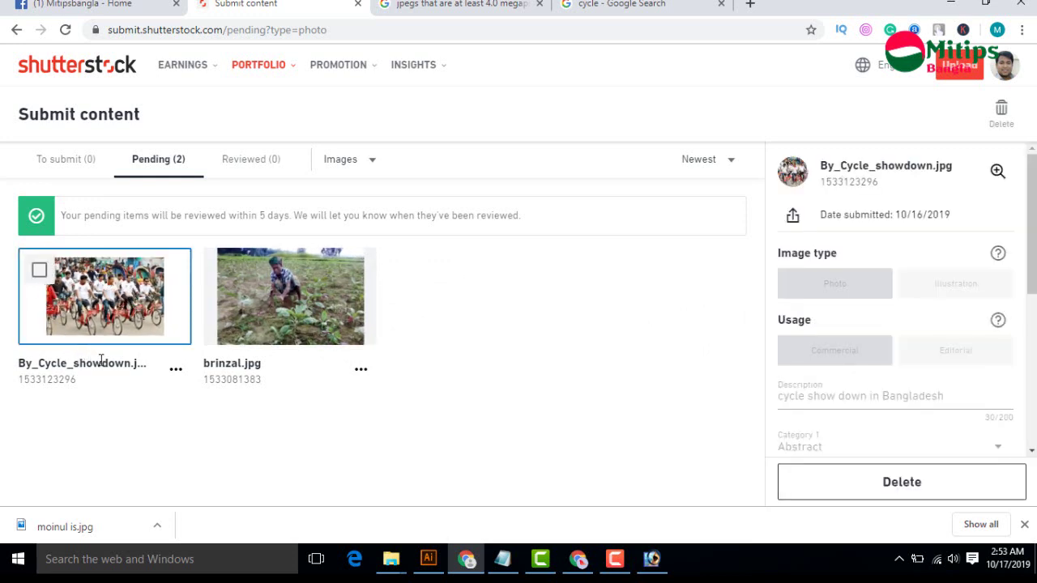
right_click(123, 285)
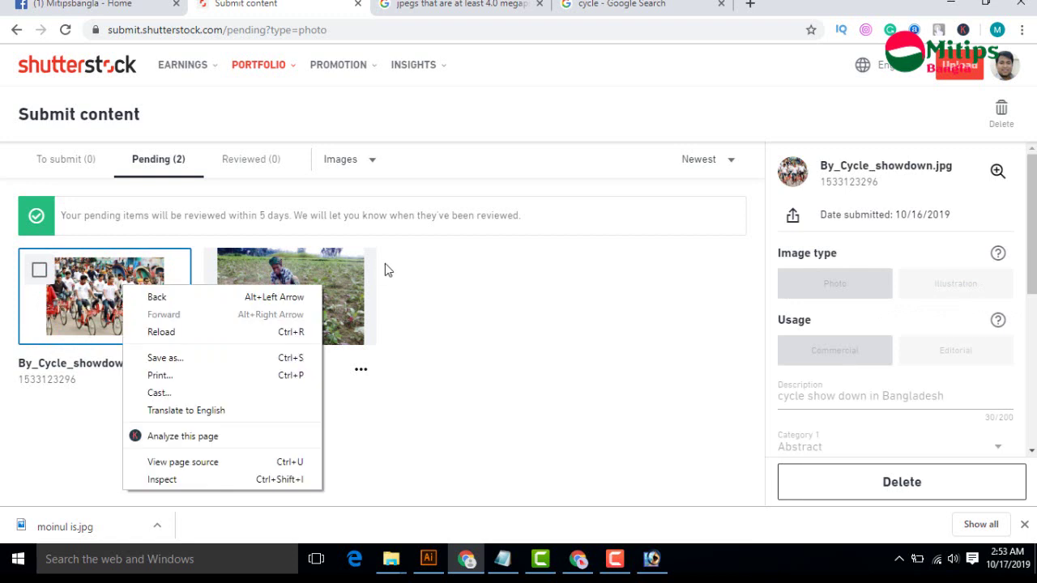
click(470, 258)
click(295, 267)
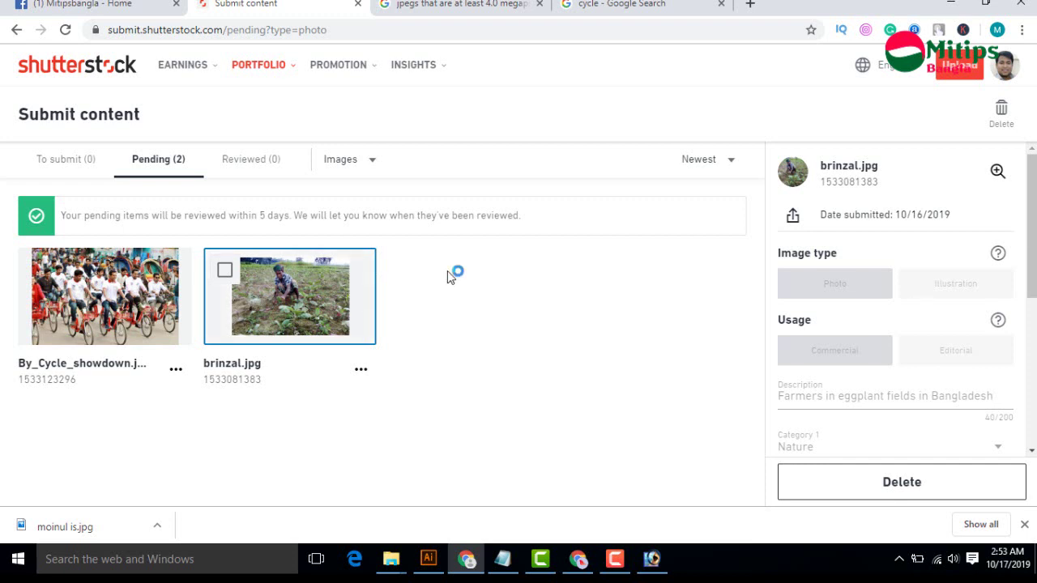
click(374, 163)
click(497, 104)
scroll(826, 247, down, 5)
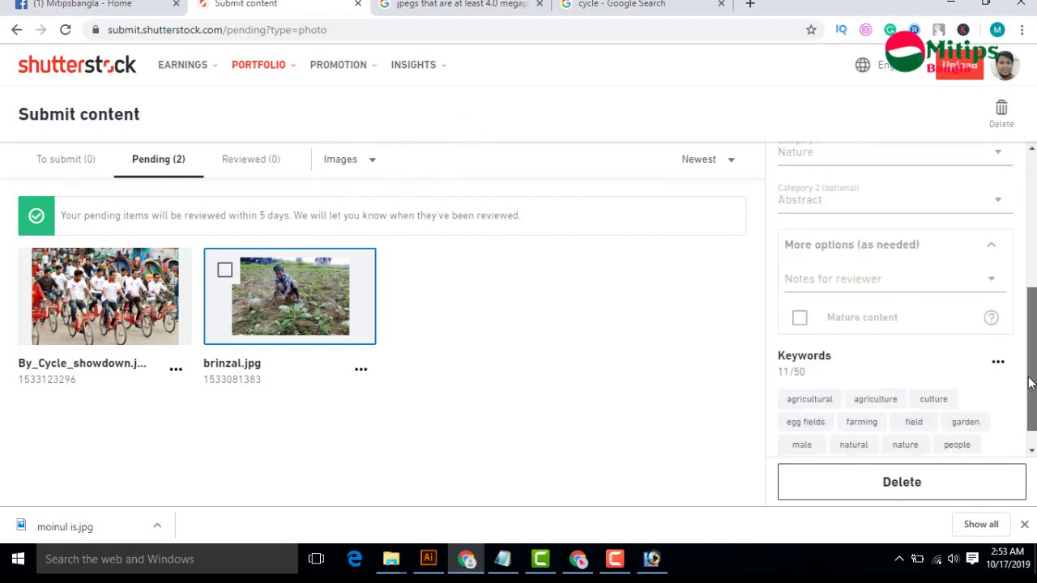
scroll(826, 247, up, 5)
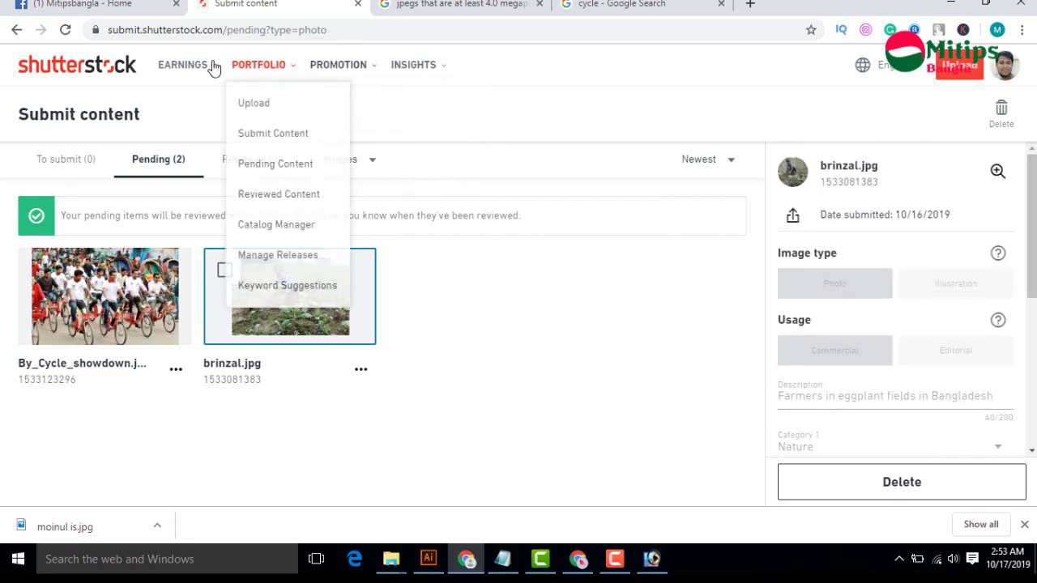
Step: Go through the payment history page to the account settings and bring up the payout information
mouse_move(213, 68)
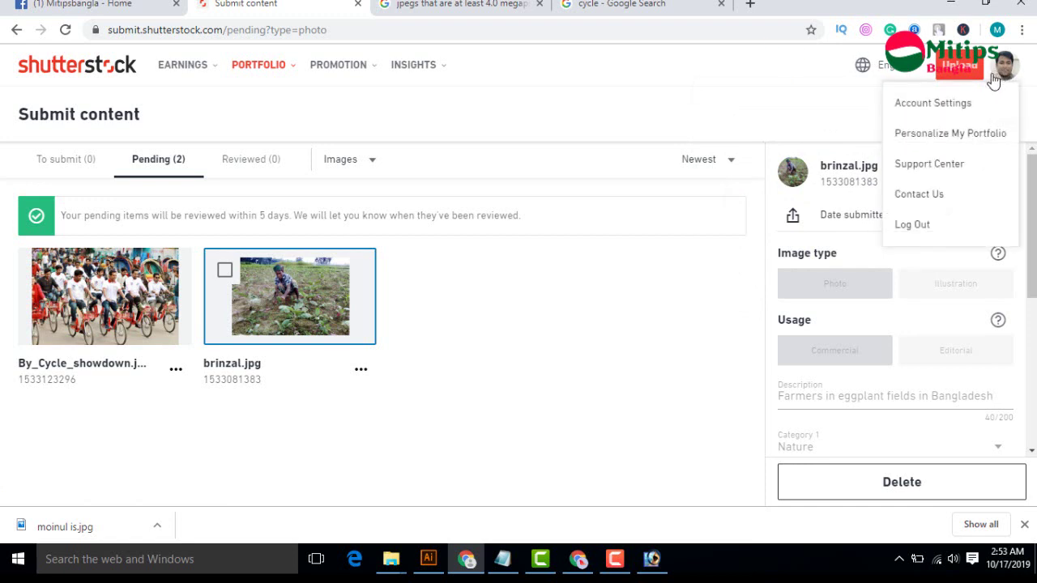
mouse_move(999, 76)
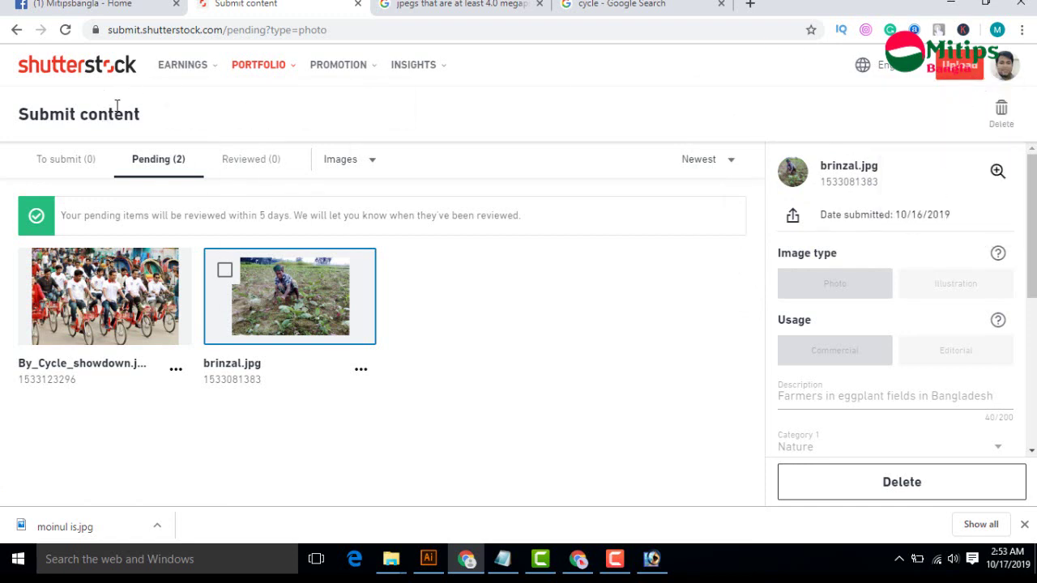
mouse_move(157, 74)
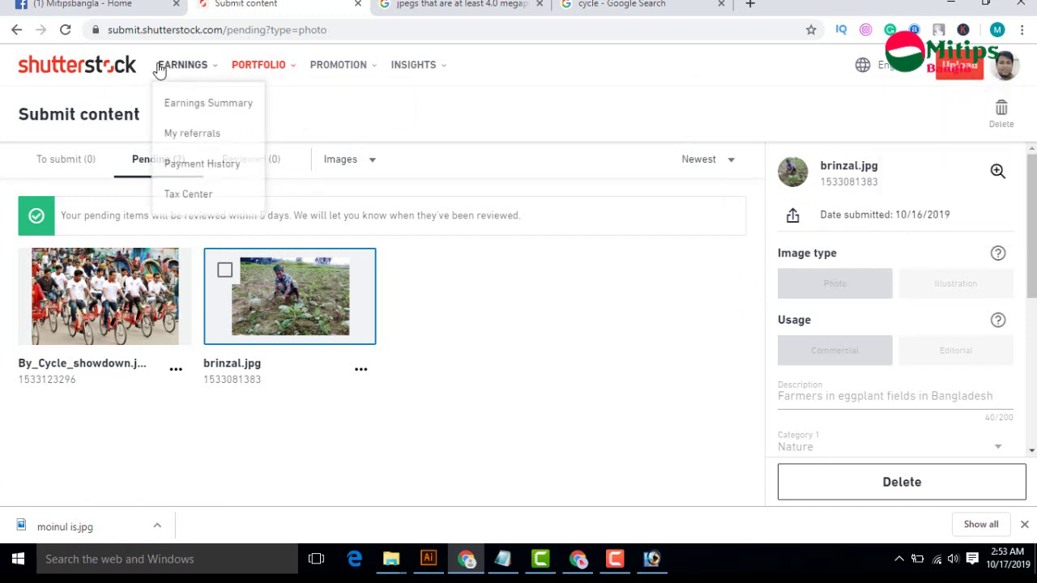
click(203, 164)
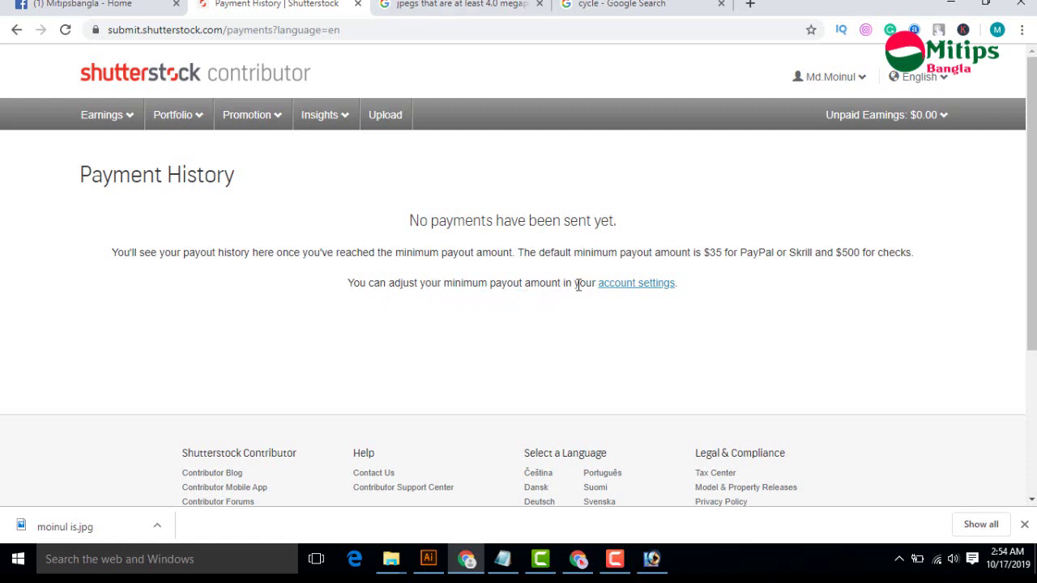
click(622, 289)
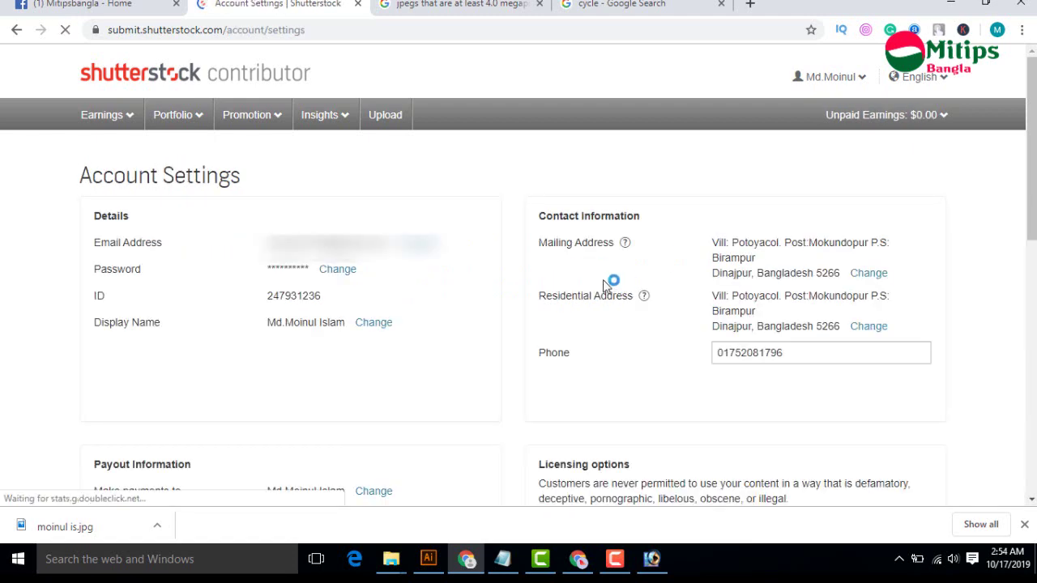
scroll(540, 278, down, 2)
scroll(542, 278, down, 2)
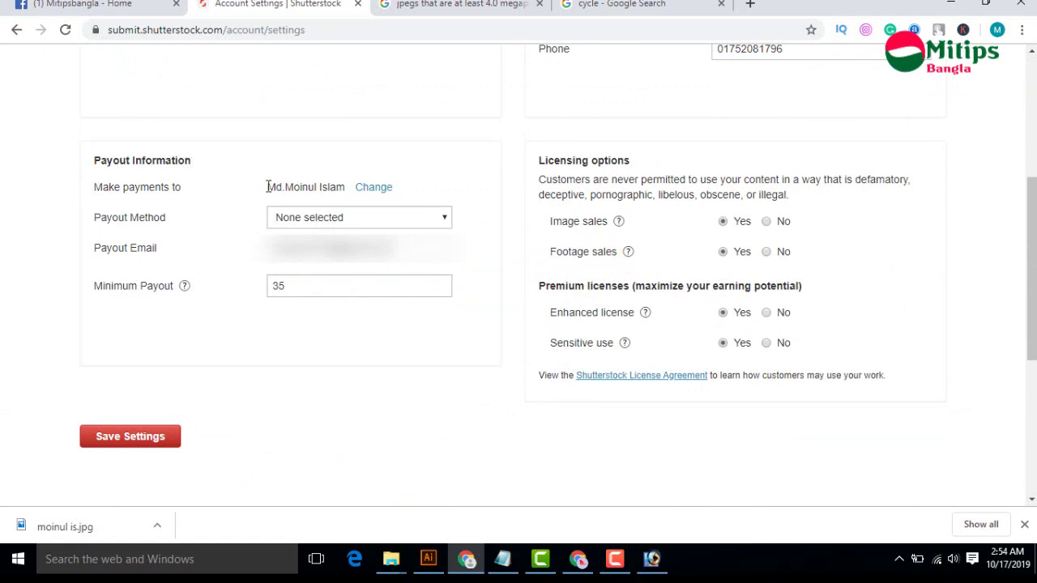
Step: Try PayPal as the payout method and step the minimum payout amount up and down
click(434, 225)
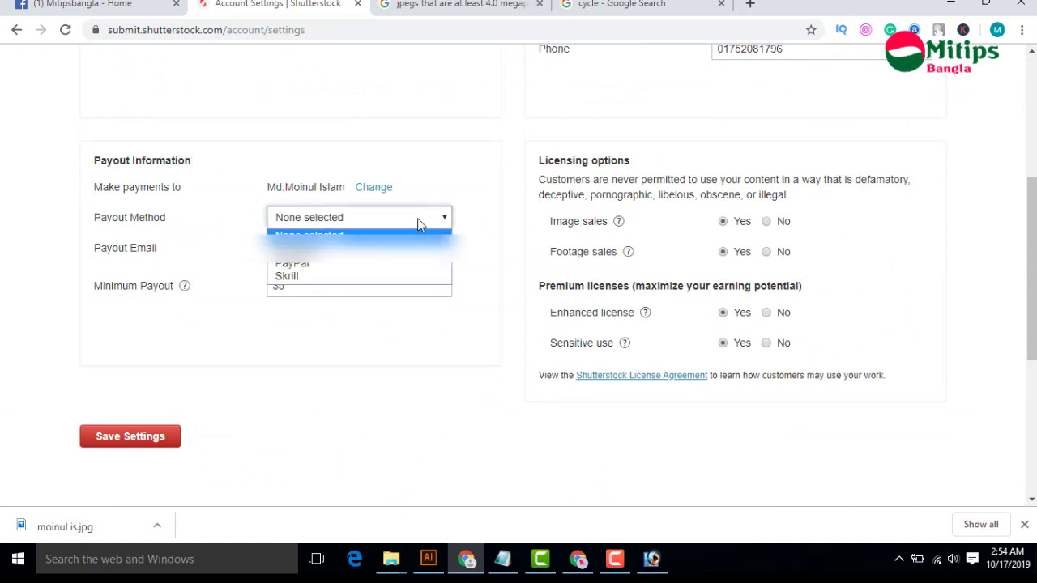
click(315, 263)
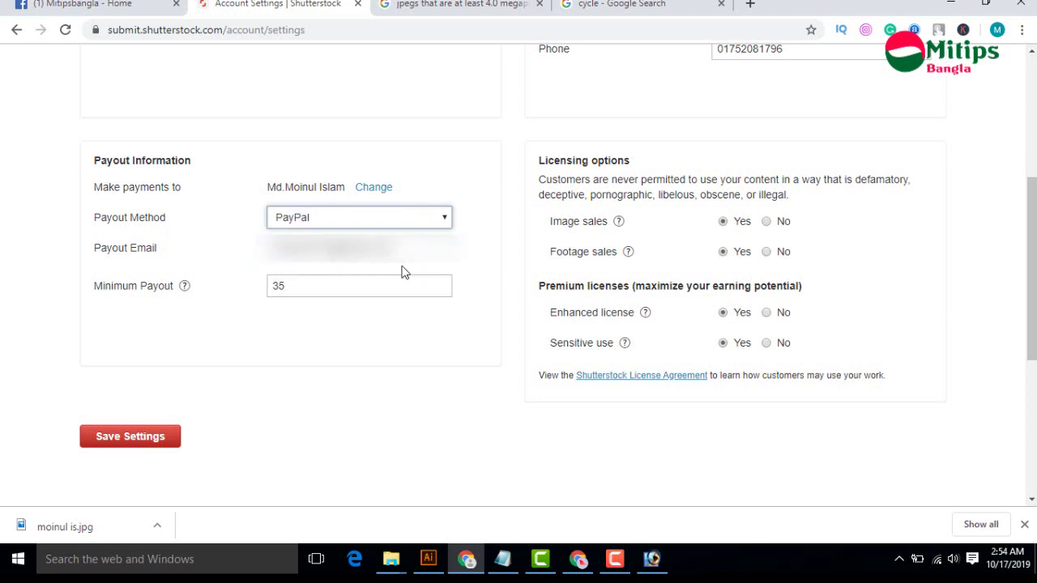
click(315, 286)
click(442, 291)
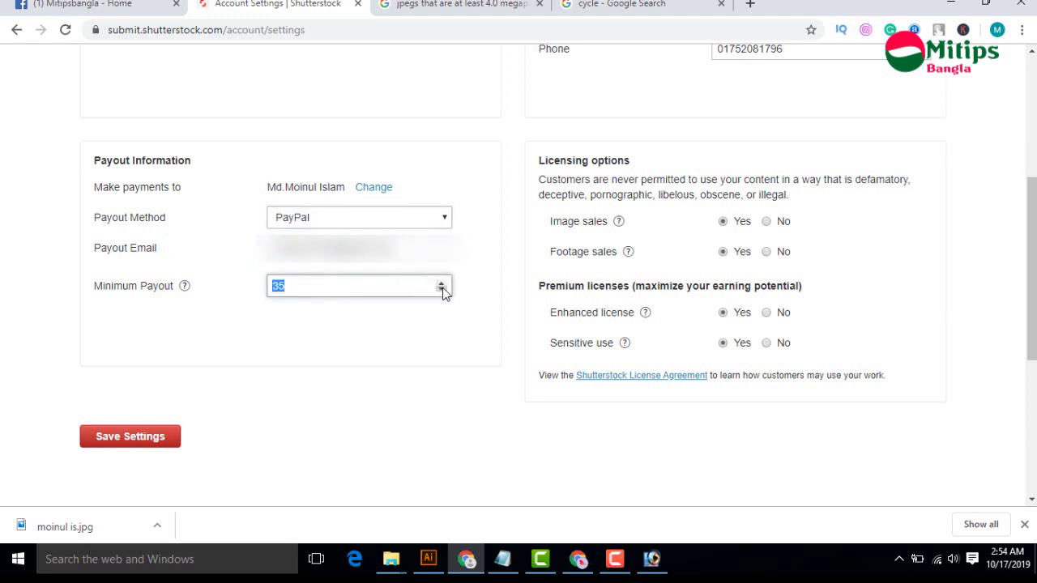
click(441, 283)
click(442, 290)
Step: Set the payout method to Payoneer and start connecting a Payoneer account
click(445, 217)
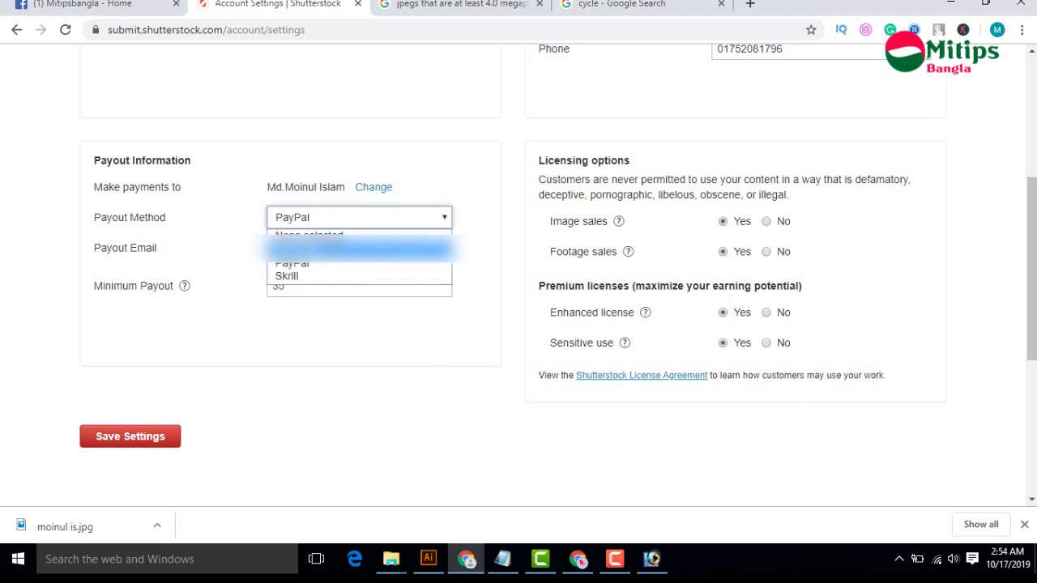
click(359, 250)
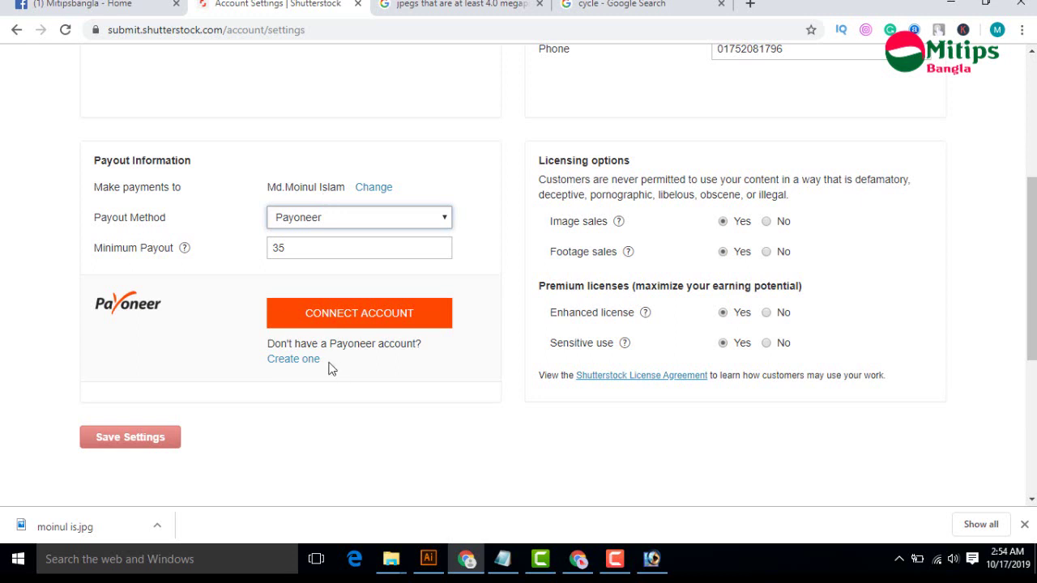
click(359, 313)
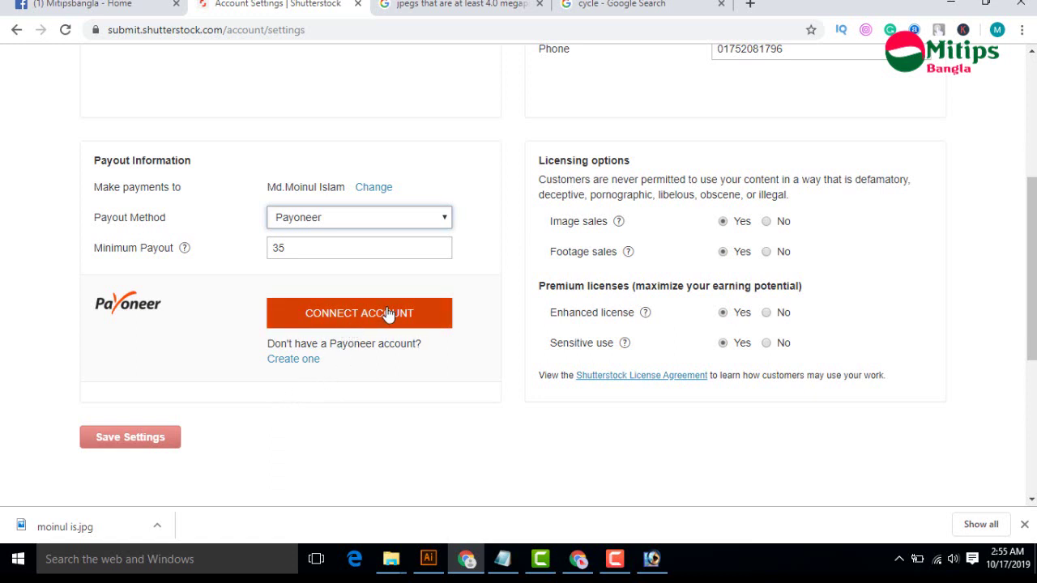
click(359, 321)
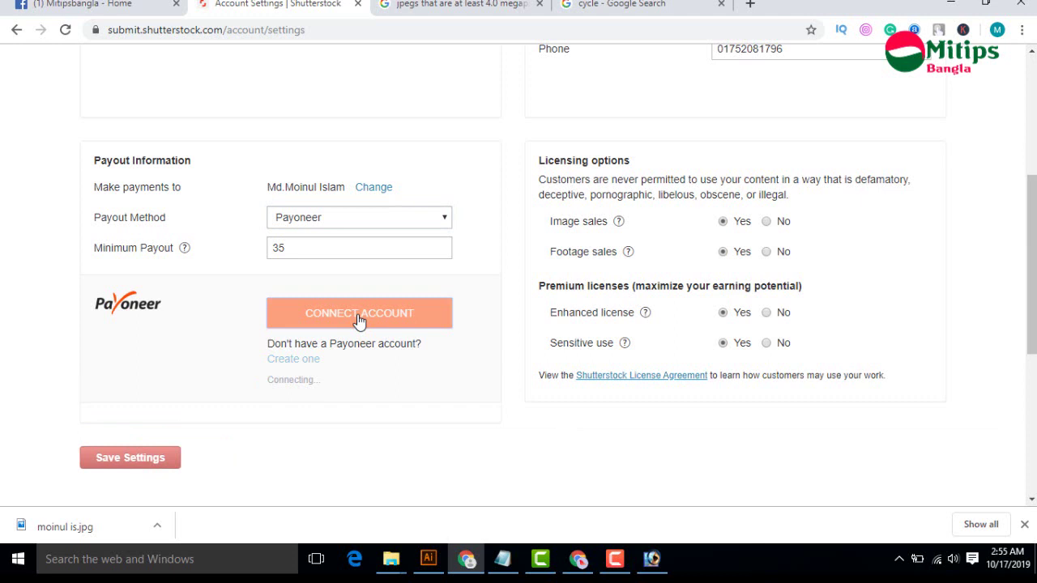
Step: Close the two Google search tabs and sign in to Payoneer with the prefilled credentials to connect Shutterstock
click(473, 8)
click(539, 5)
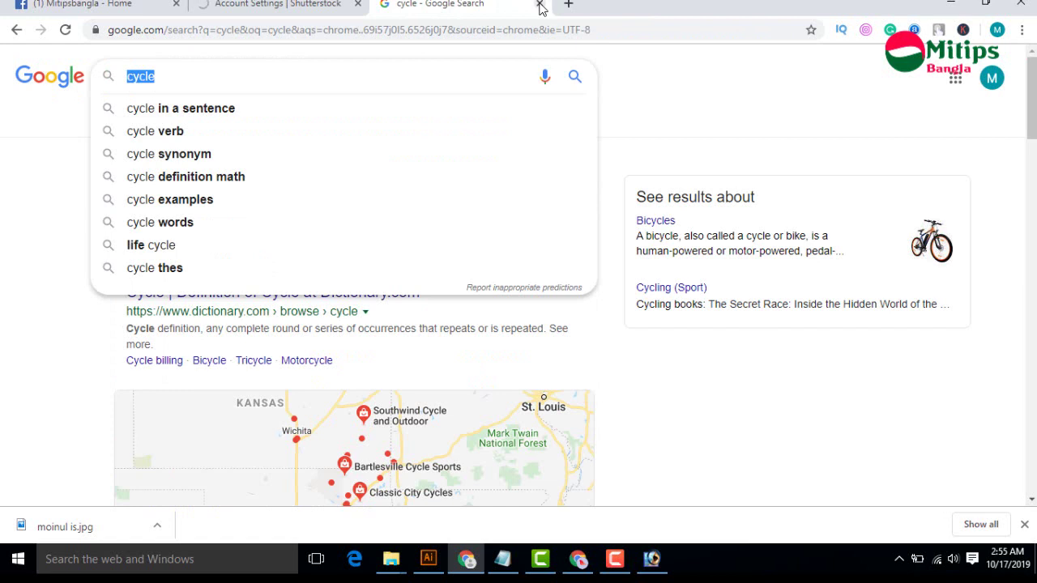
click(539, 5)
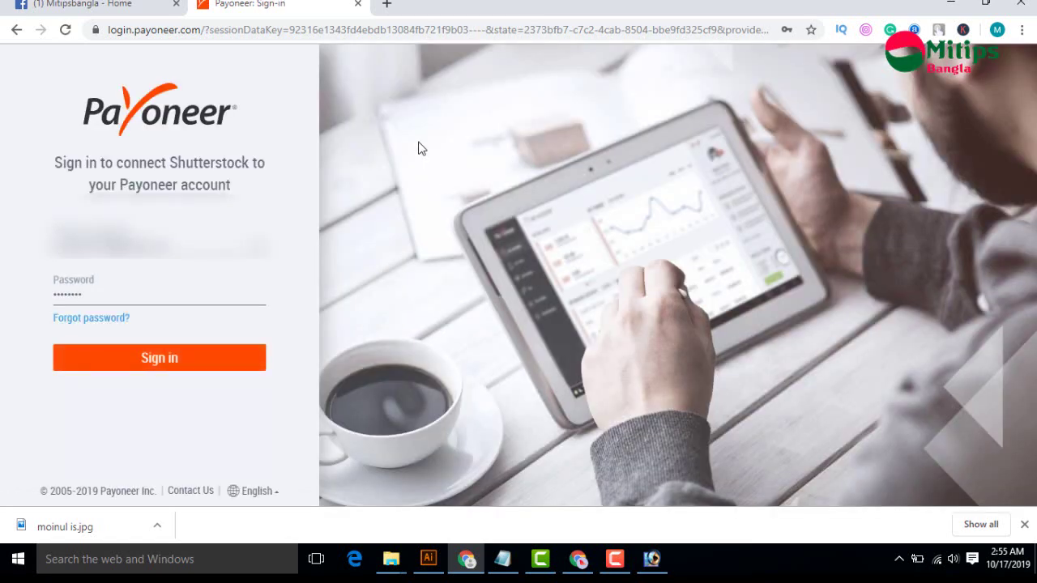
click(180, 364)
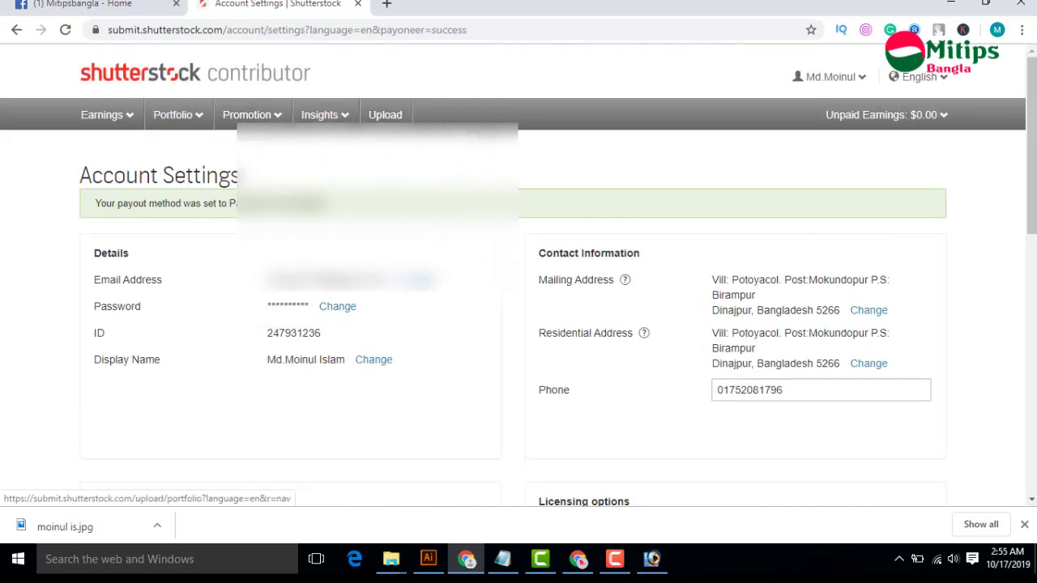
Step: Save the account settings with the Payoneer payout method and review the updated settings page
scroll(389, 328, down, 5)
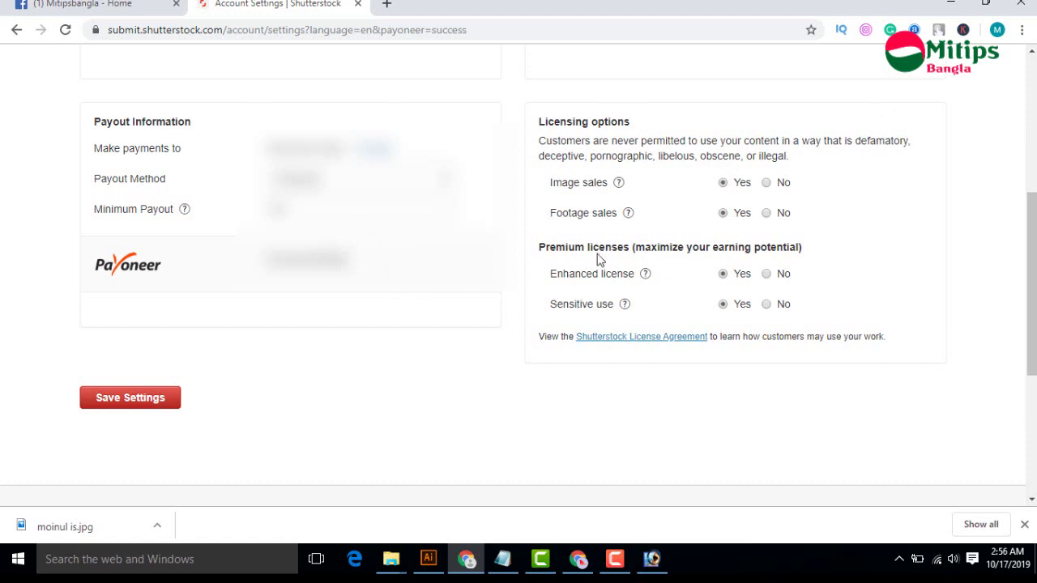
click(129, 407)
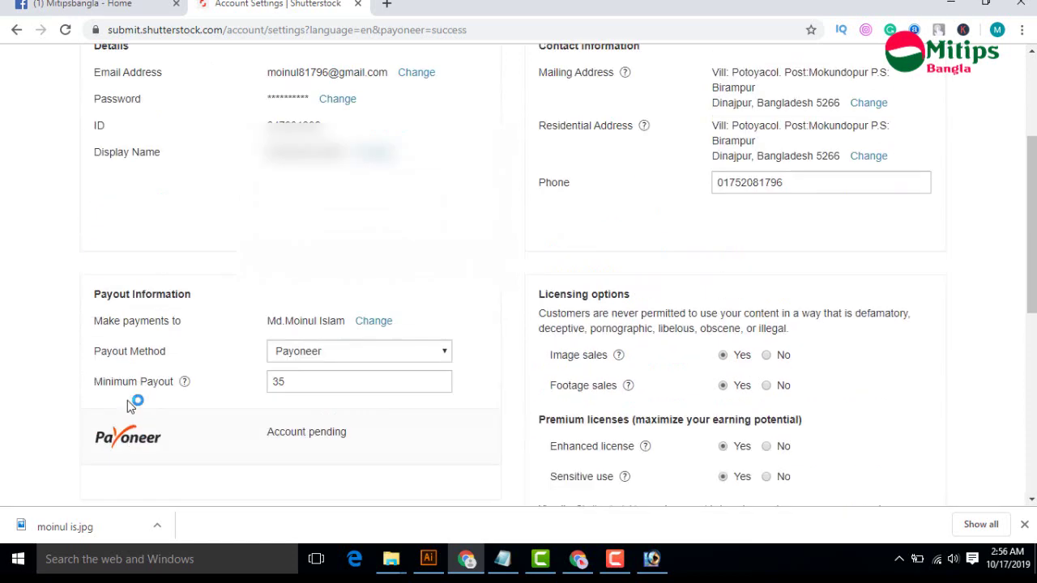
scroll(368, 333, down, 5)
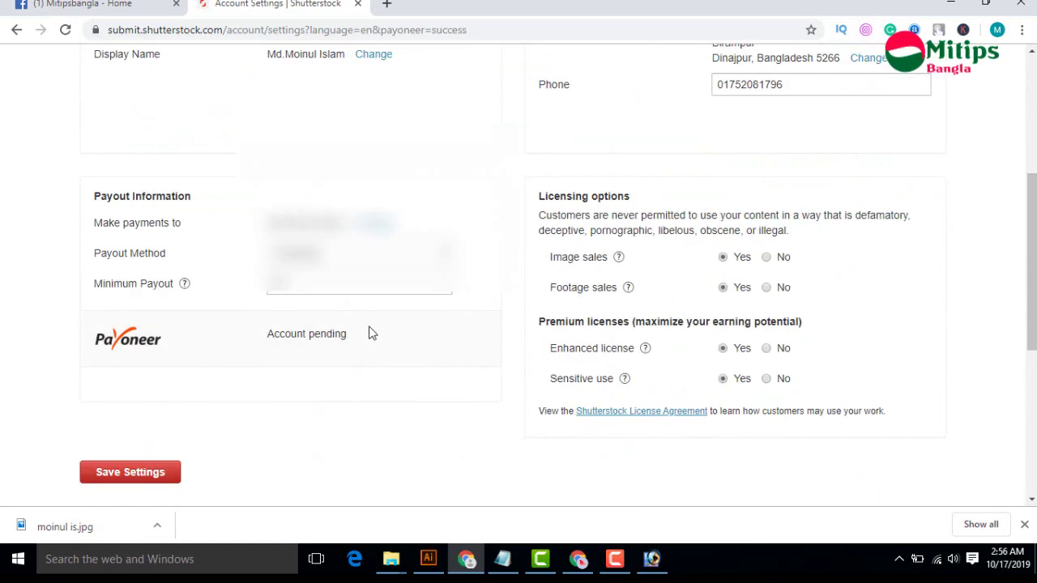
scroll(369, 333, up, 5)
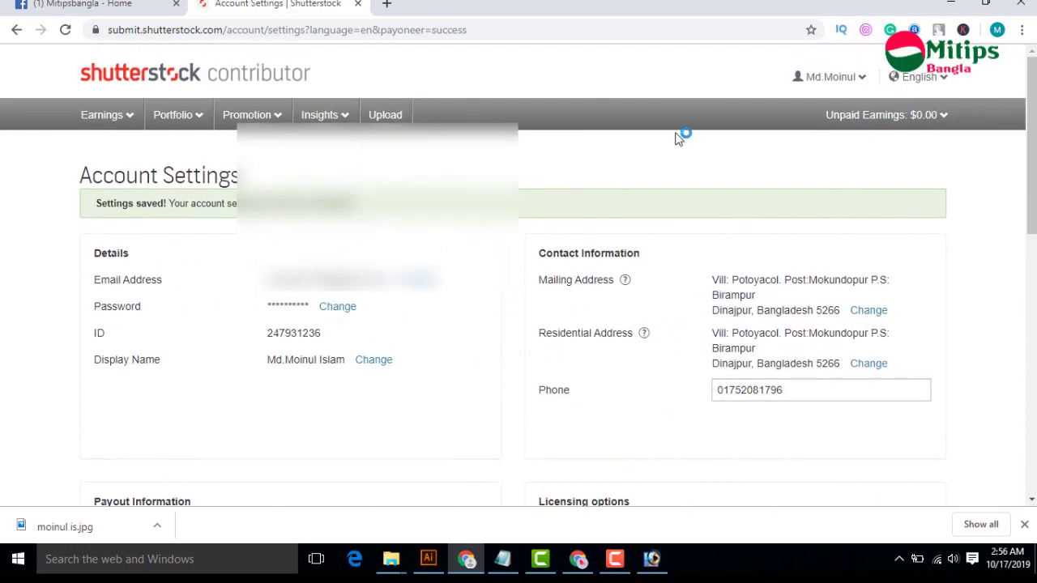
scroll(369, 333, down, 3)
scroll(369, 333, up, 3)
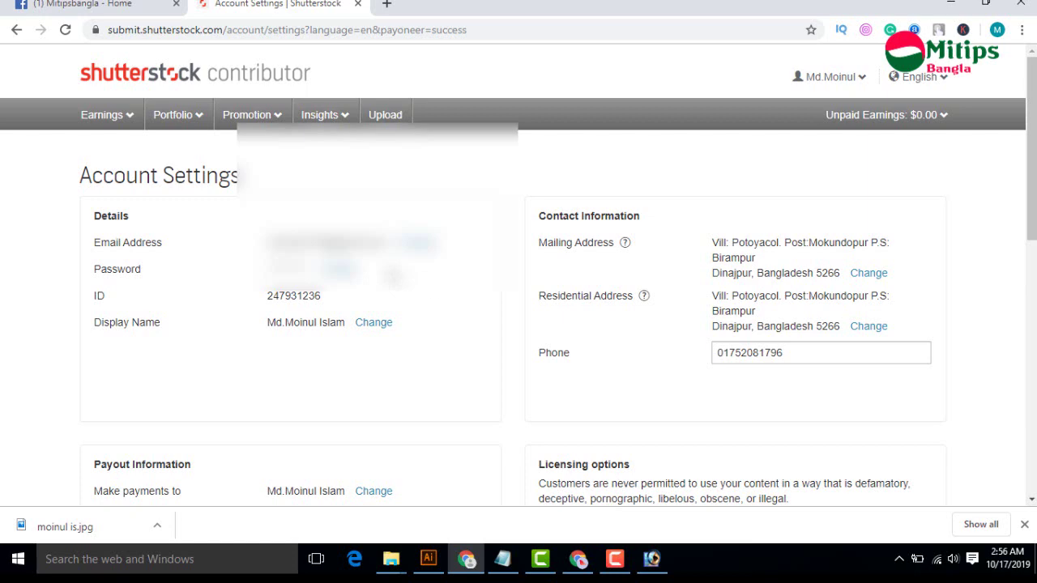
scroll(553, 212, down, 2)
scroll(554, 212, down, 5)
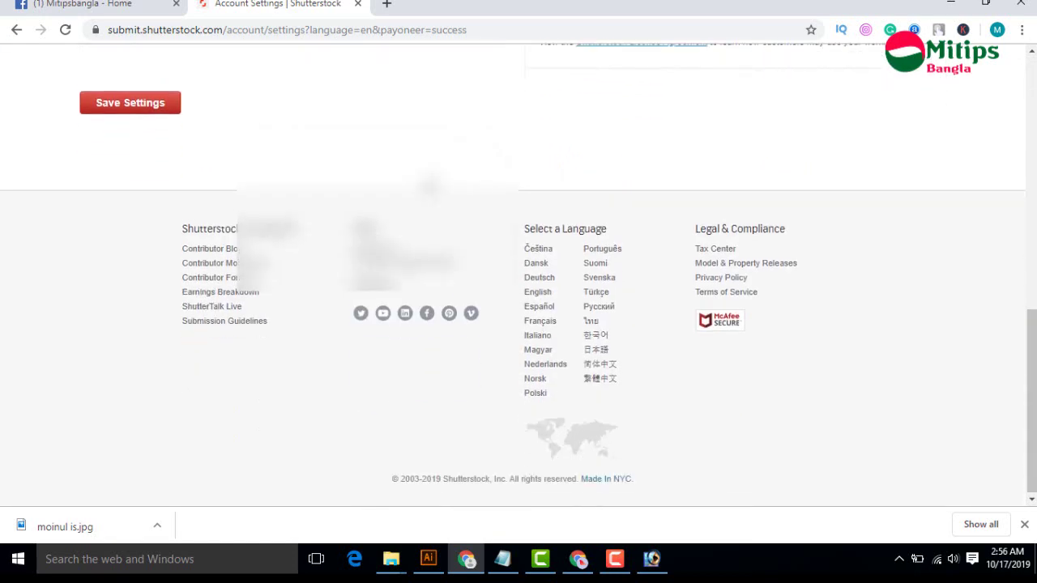
scroll(553, 212, up, 7)
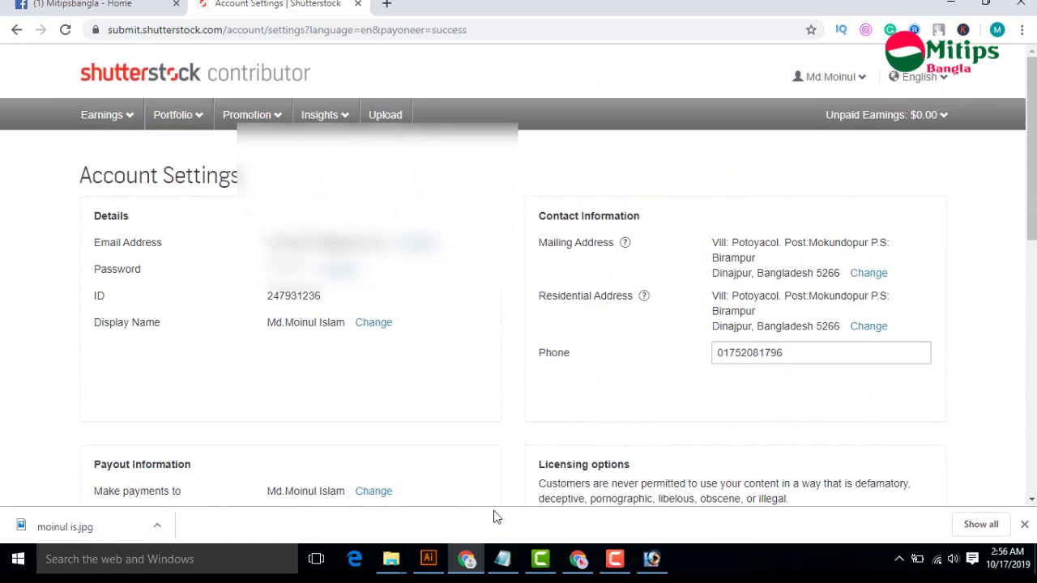
click(615, 559)
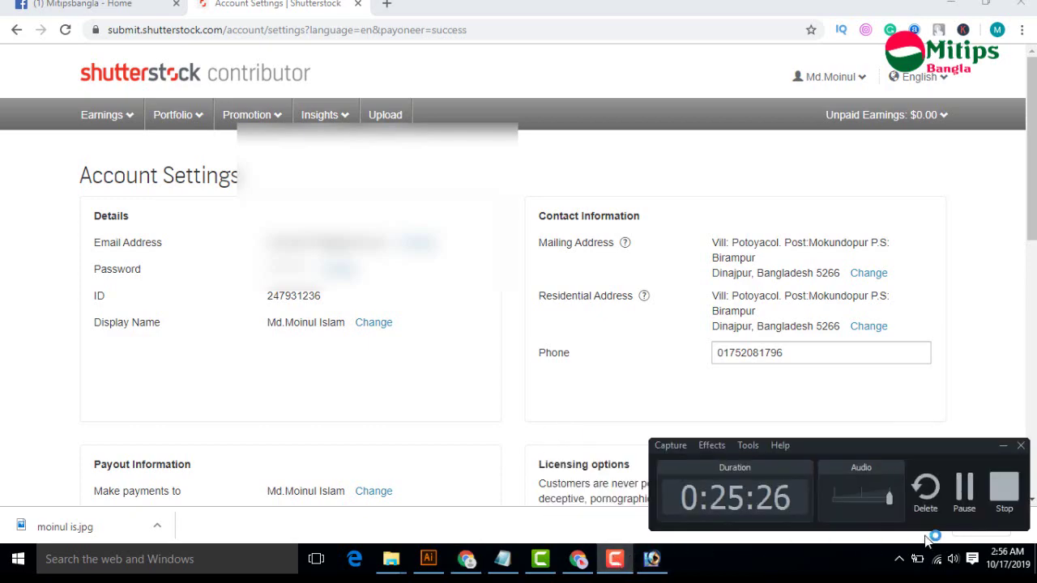
click(1002, 486)
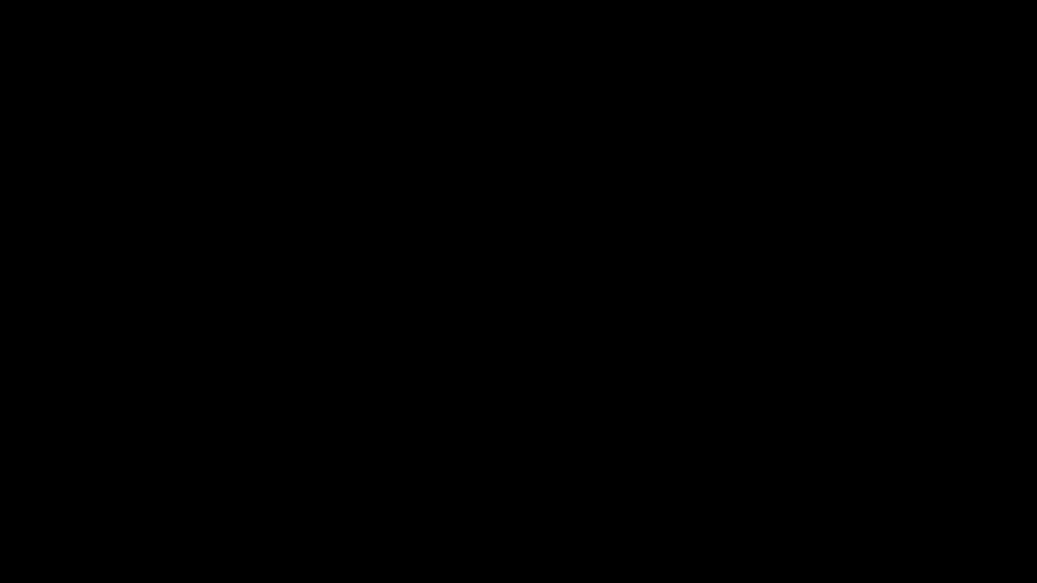